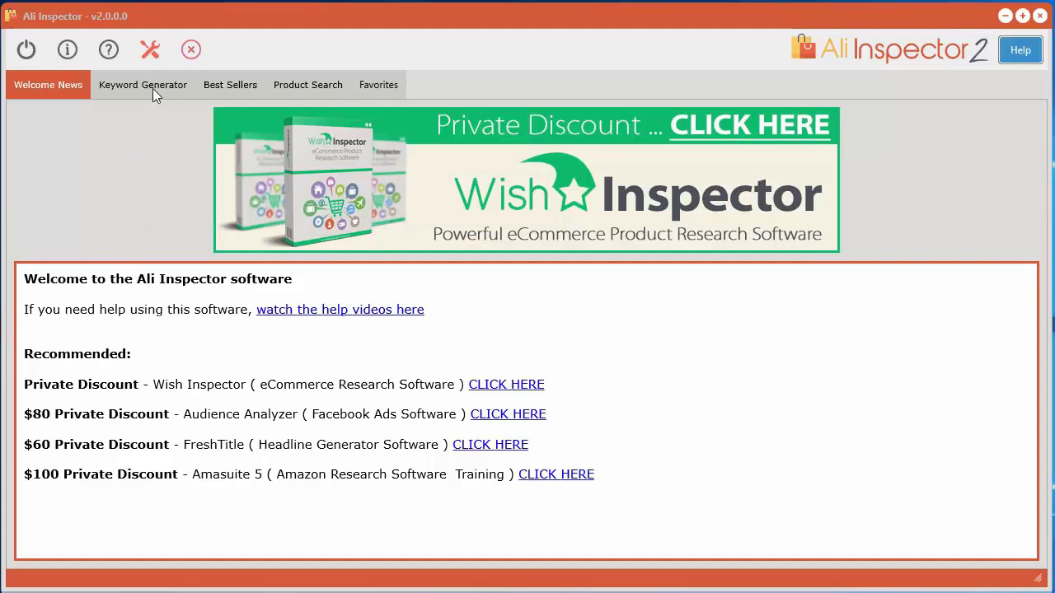
Step: Clear the Keyword Generator's sample seed list, then view Best Sellers, Product Search and Favorites
left_click(152, 90)
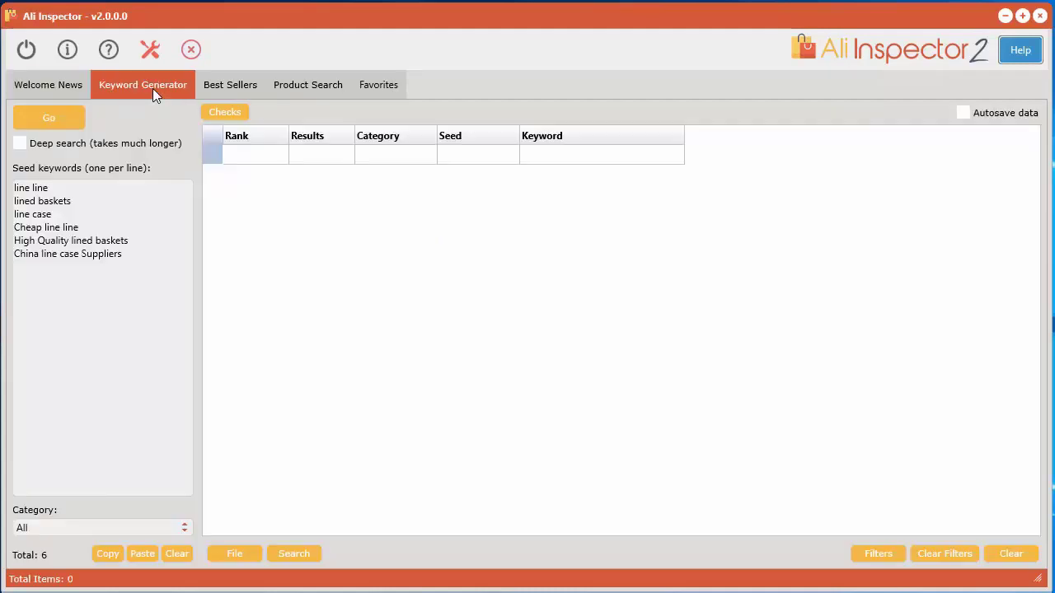
left_click(177, 552)
left_click(227, 84)
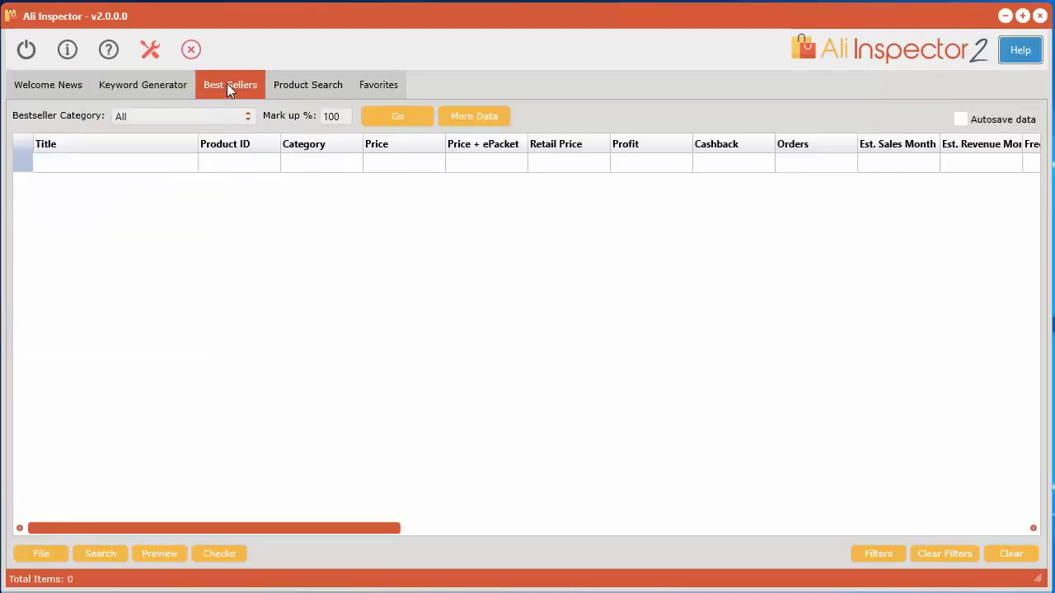
left_click(309, 84)
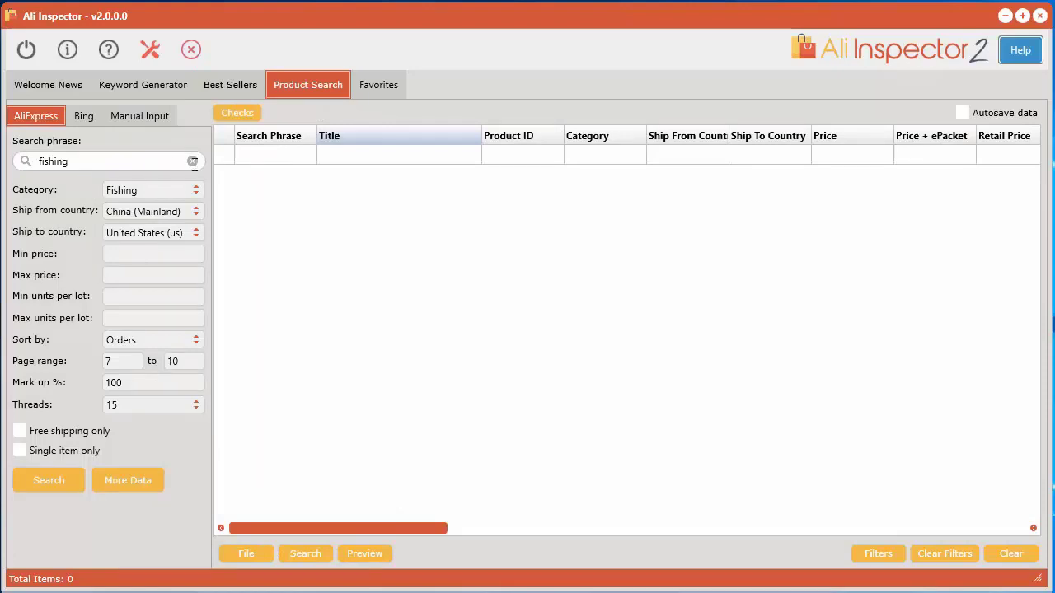
left_click(378, 86)
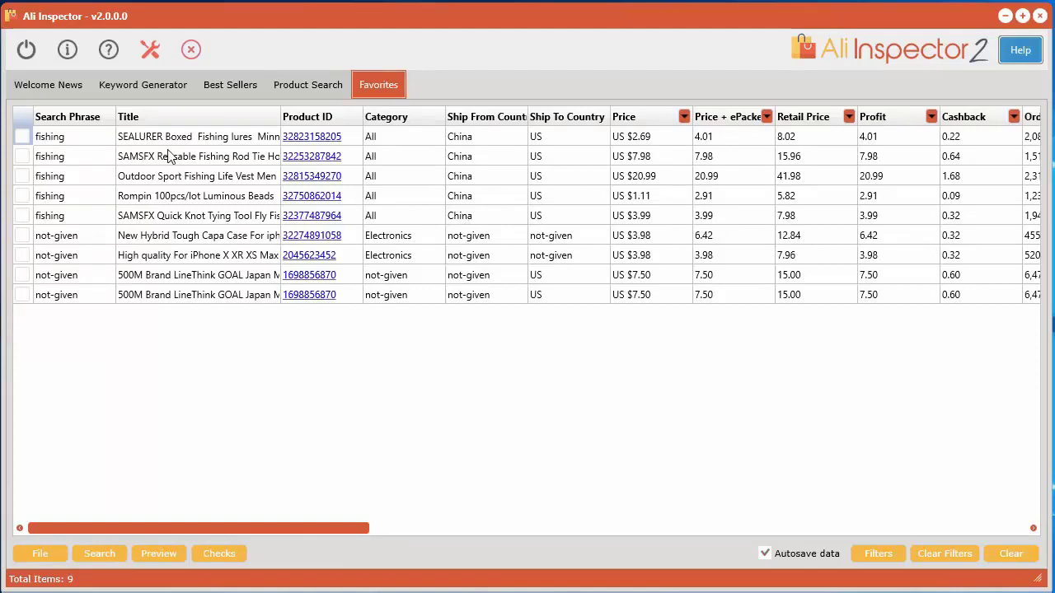
left_click(144, 84)
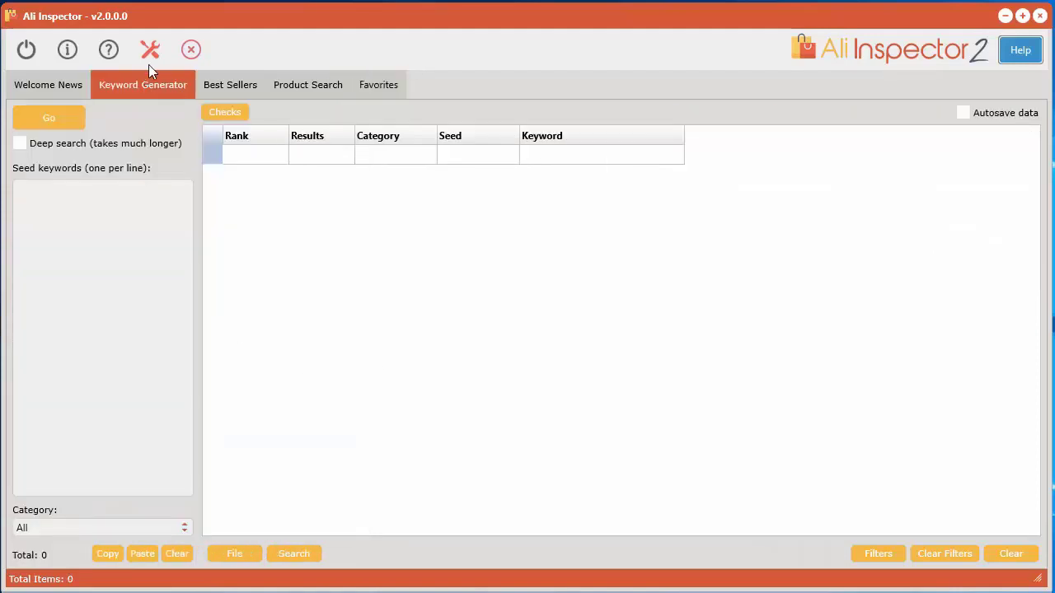
left_click(151, 60)
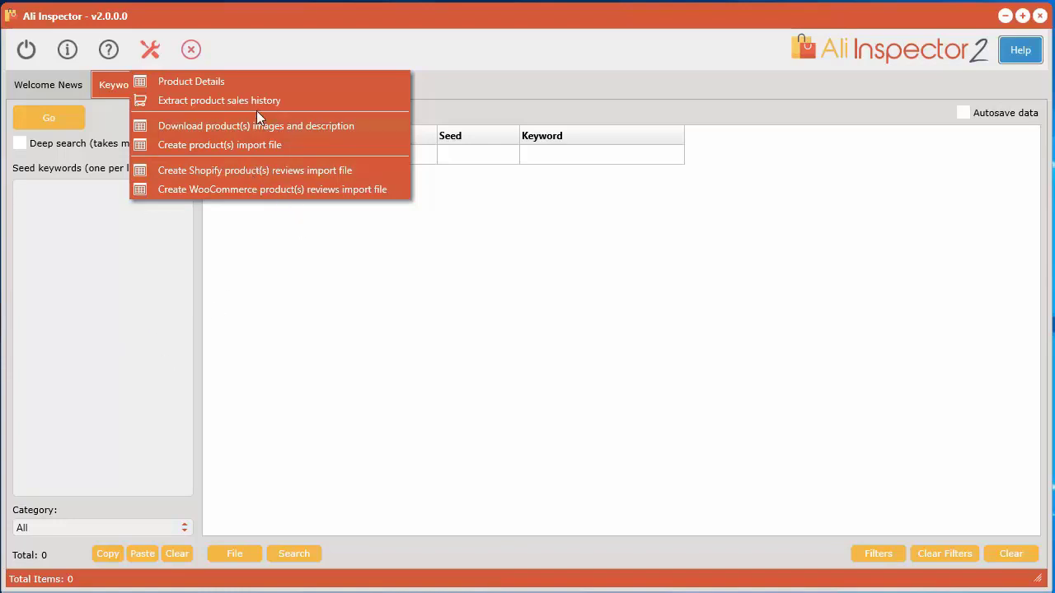
left_click(459, 275)
Step: Generate keyword suggestions from the seed word 'hunting'
left_click(82, 261)
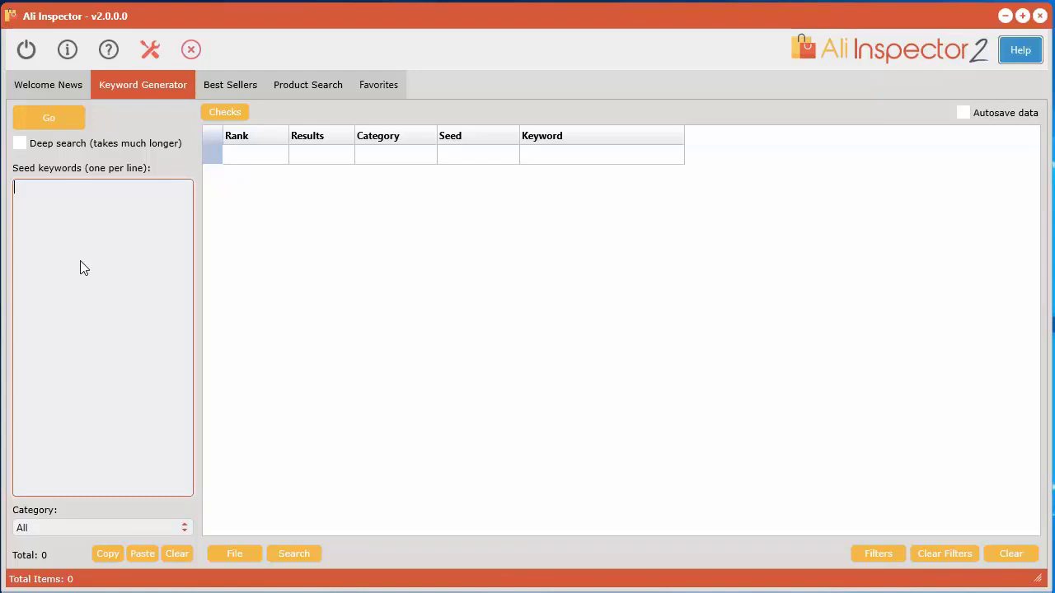
type("hunting")
left_click(50, 118)
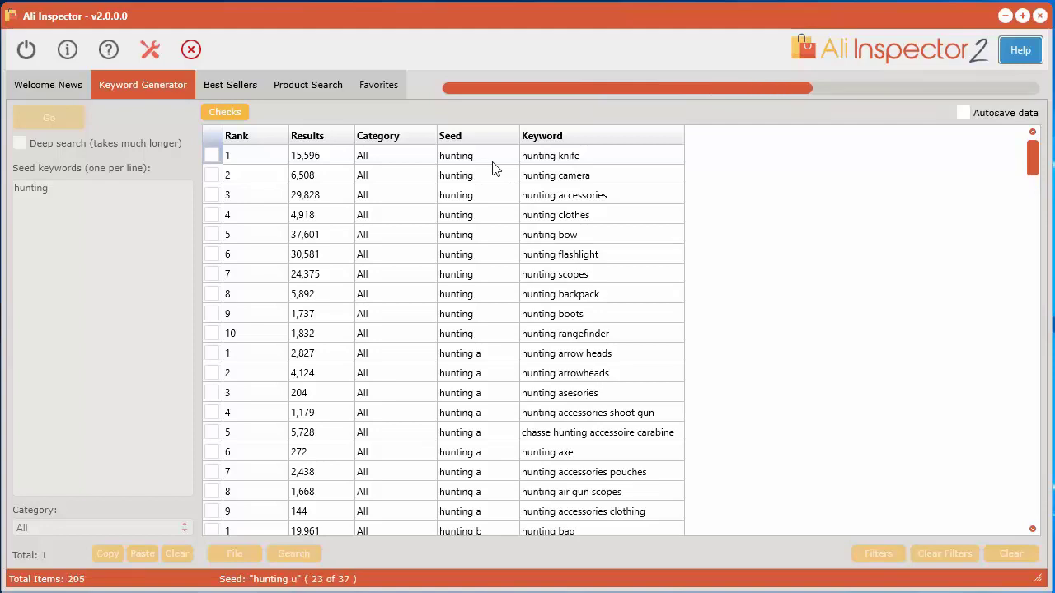
Step: Look over the hunting keyword results and sort them by Rank
left_click(473, 356)
scroll(484, 438, "down", 2)
scroll(485, 439, "up", 2)
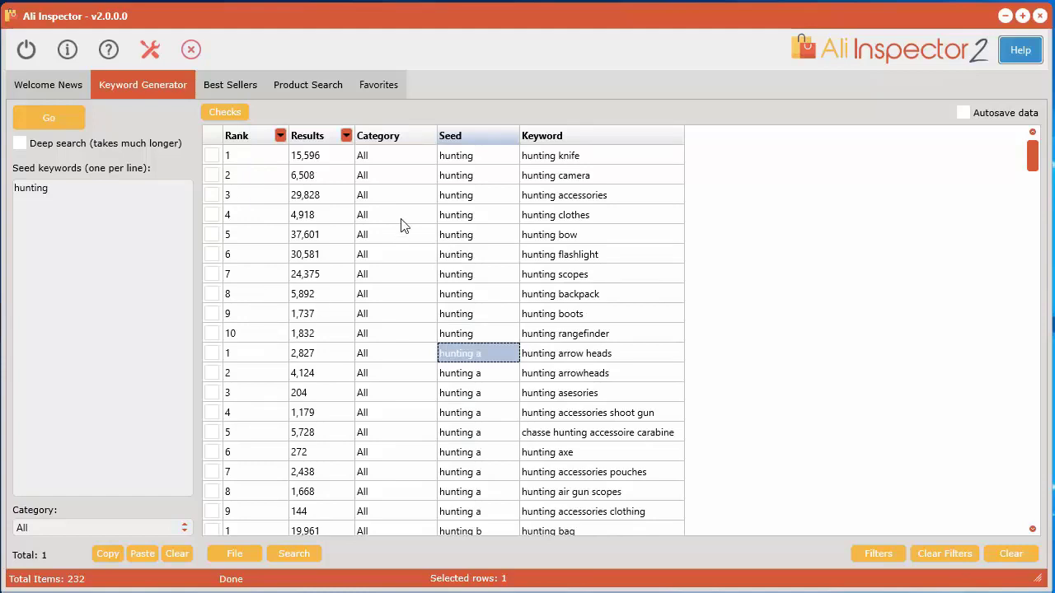
scroll(562, 369, "down", 1)
scroll(568, 383, "up", 1)
left_click_drag(1032, 157, 612, 189)
left_click(244, 140)
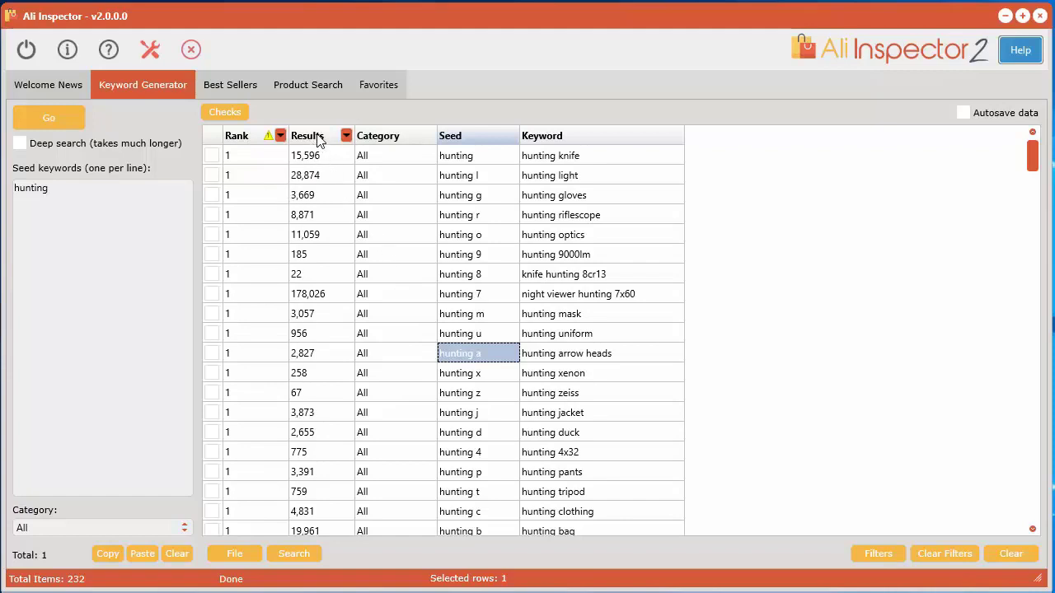
Step: Sort by Results count, highest first, and select the 'hunting light' keyword
left_click(318, 140)
left_click(318, 138)
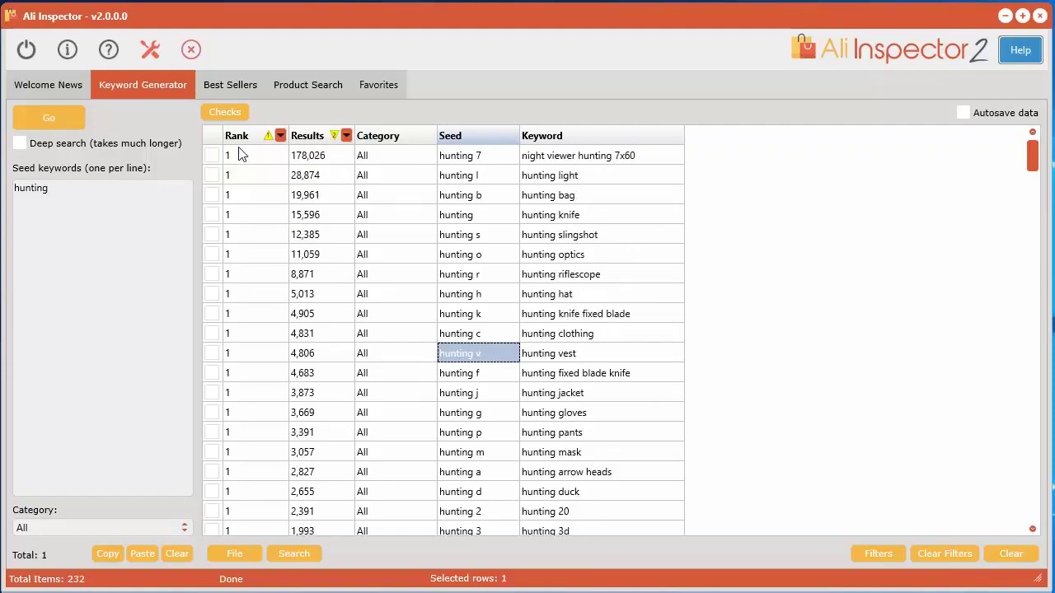
scroll(337, 471, "down", 1)
scroll(337, 470, "down", 7)
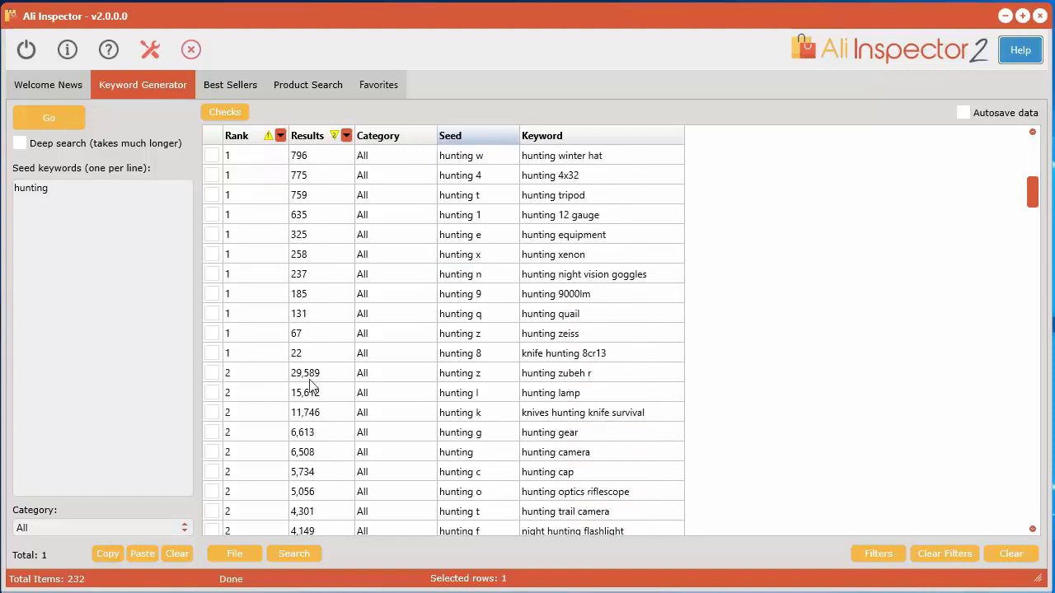
scroll(346, 425, "up", 8)
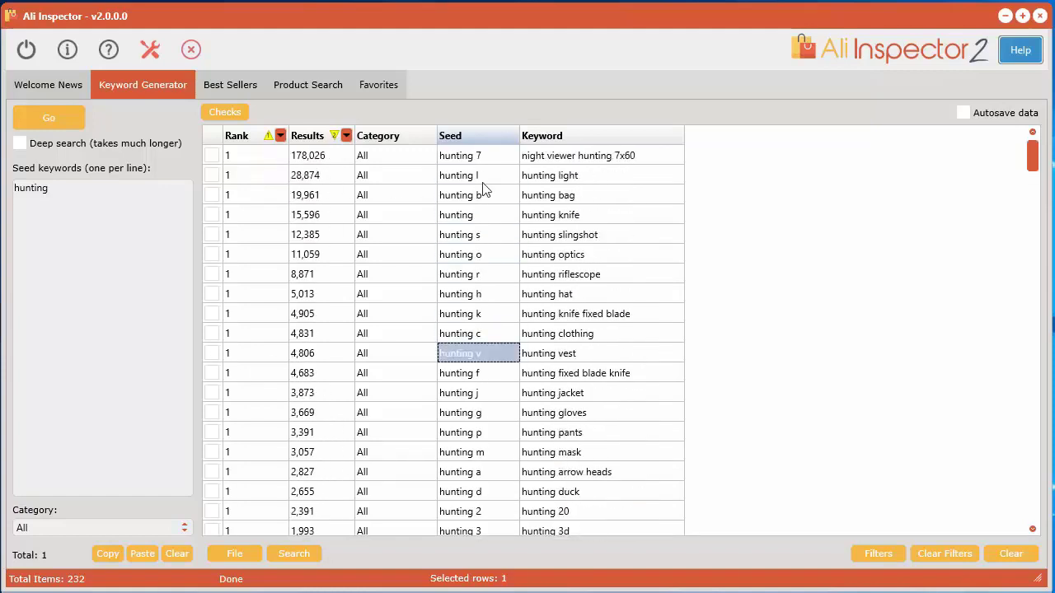
left_click(560, 178)
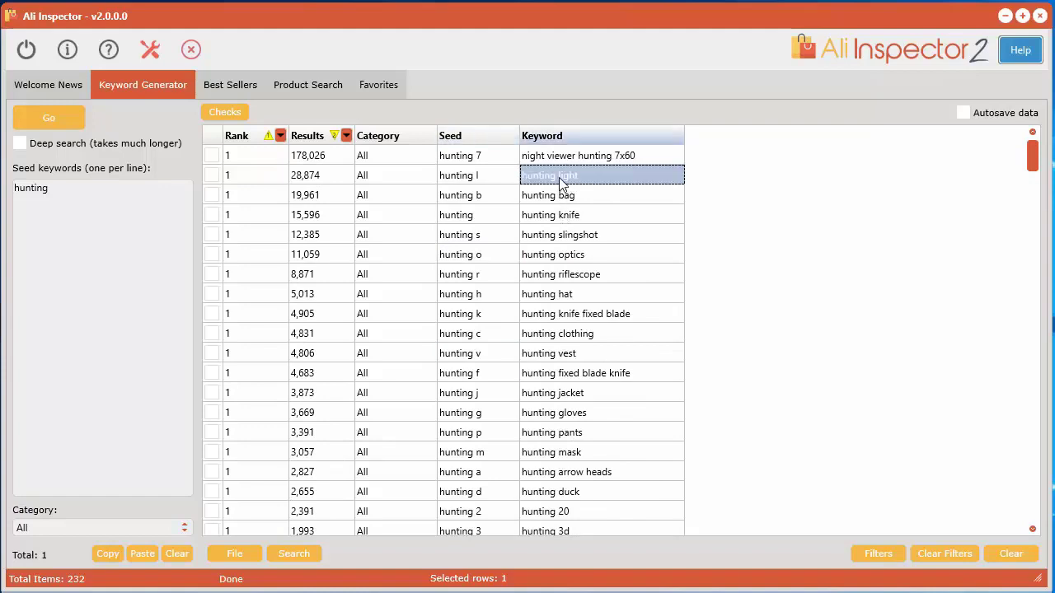
Step: Set Bestseller Category to Electronics and fetch its 32 best sellers
left_click(243, 81)
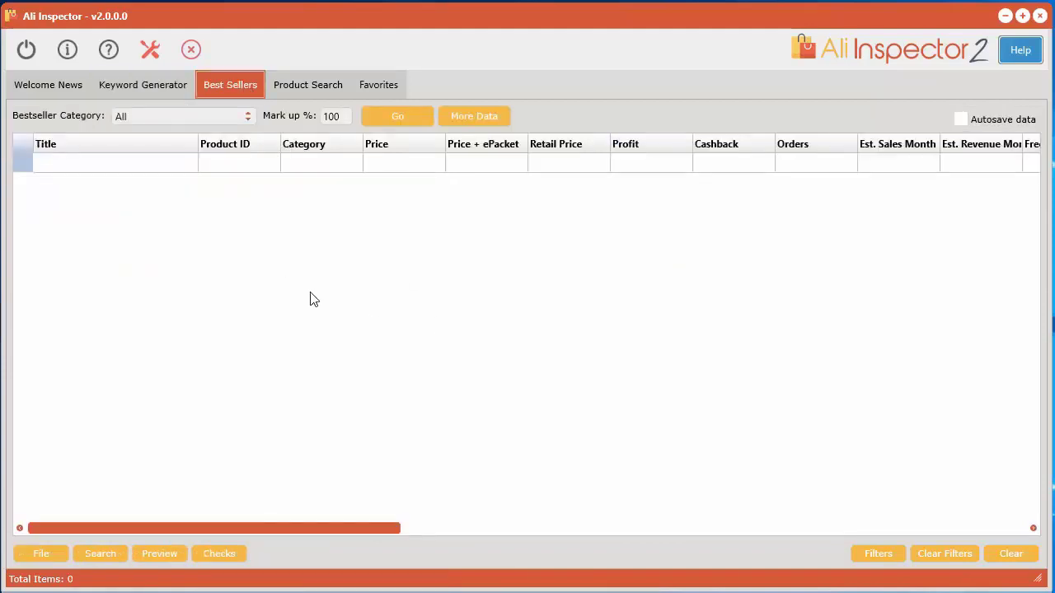
left_click(247, 116)
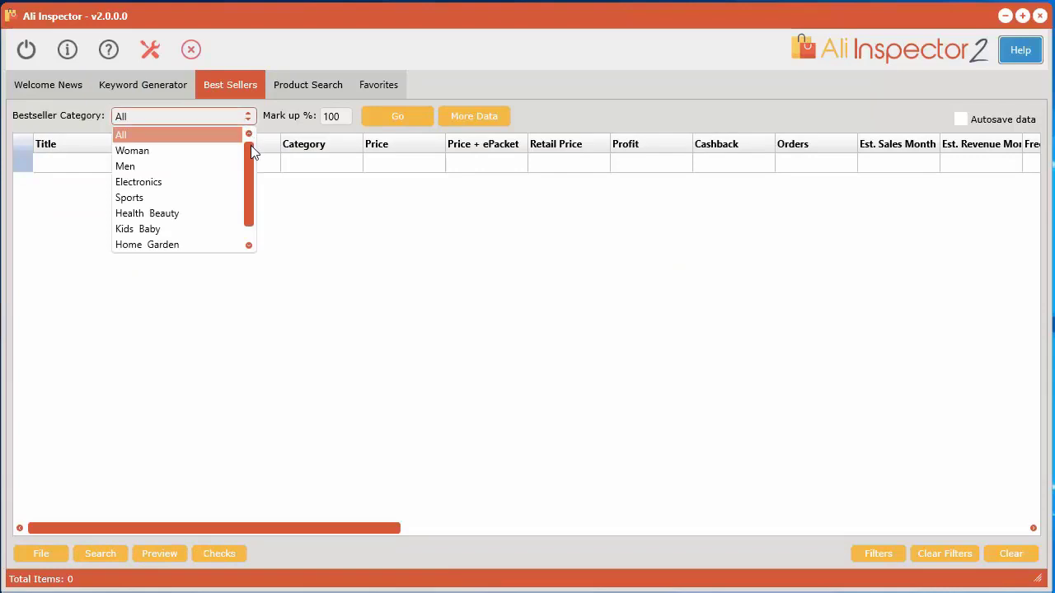
scroll(247, 155, "down", 1)
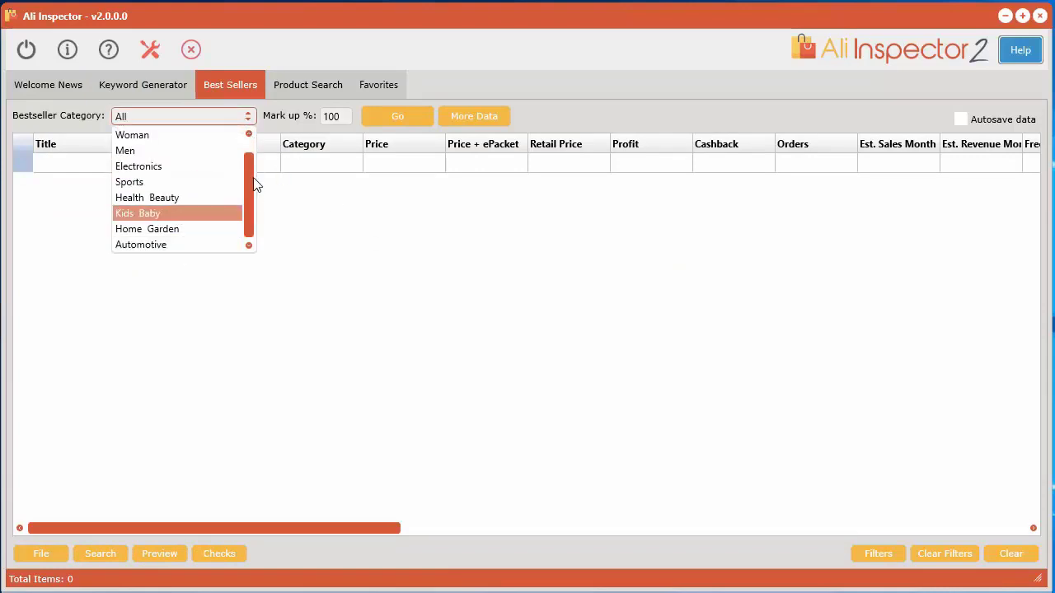
scroll(250, 186, "up", 1)
left_click(367, 213)
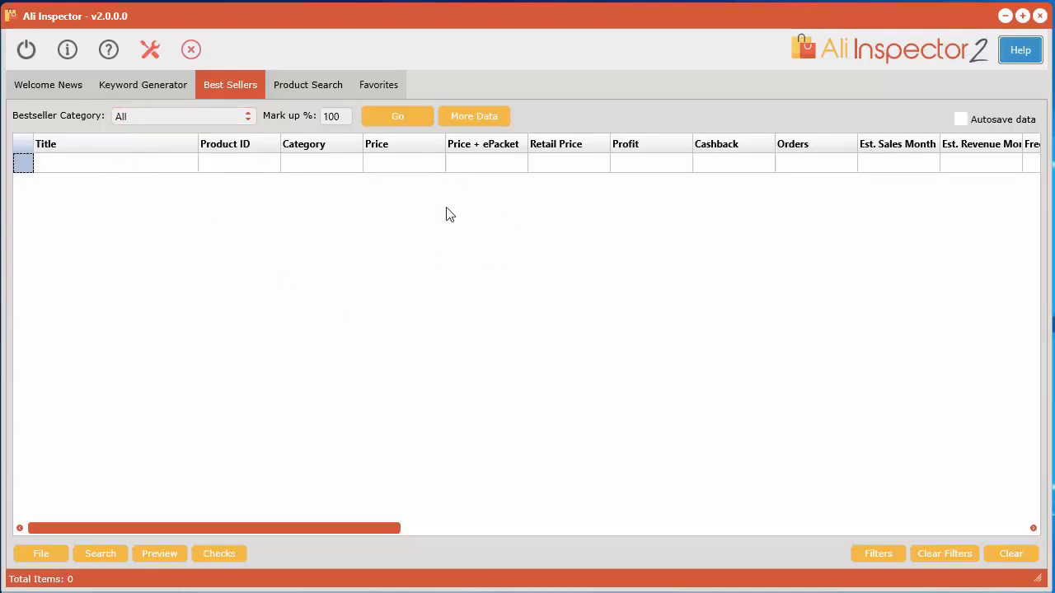
left_click(248, 119)
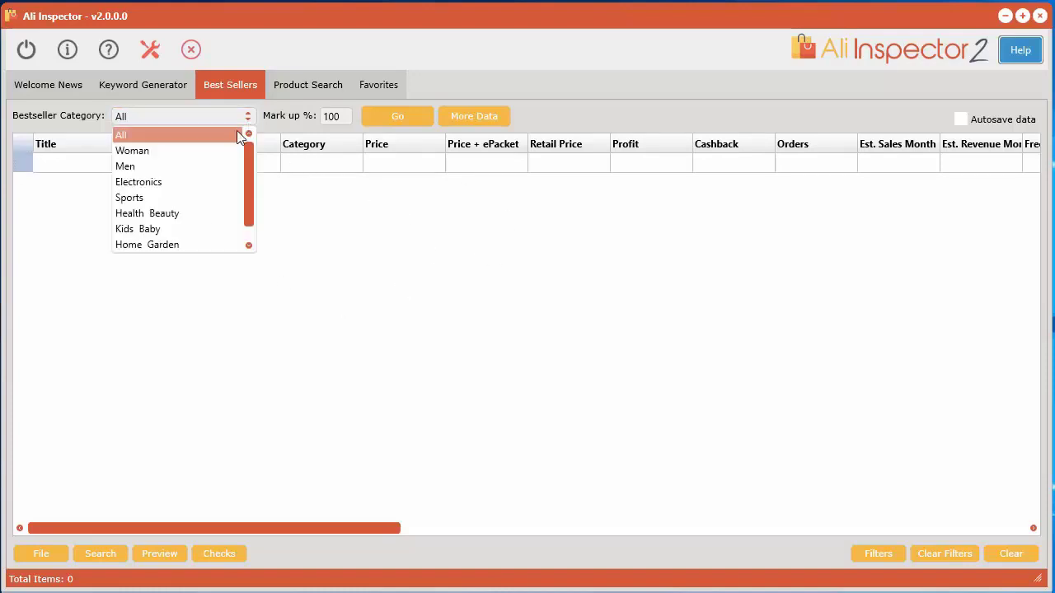
left_click(205, 188)
left_click(397, 116)
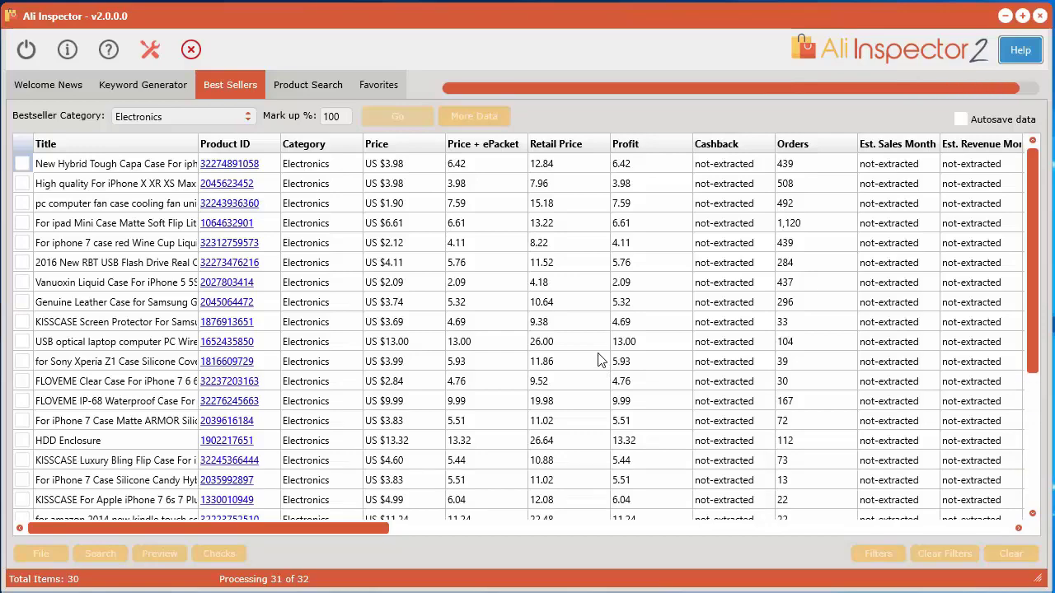
left_click_drag(317, 529, 831, 519)
left_click_drag(763, 527, 680, 535)
Step: Extract more data for all rows of the 32 Electronics best sellers
left_click(484, 115)
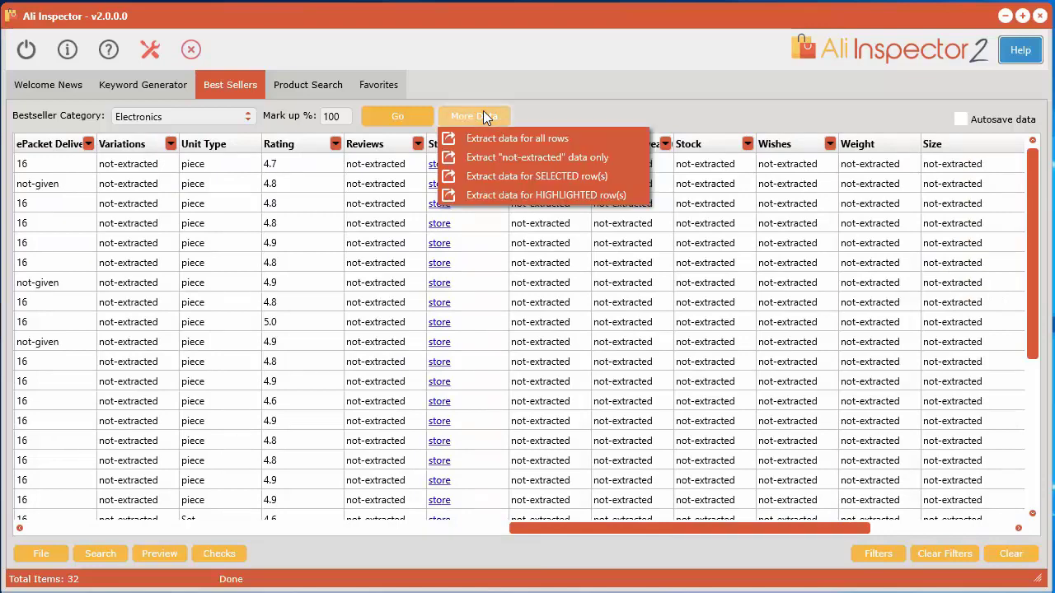
left_click(535, 138)
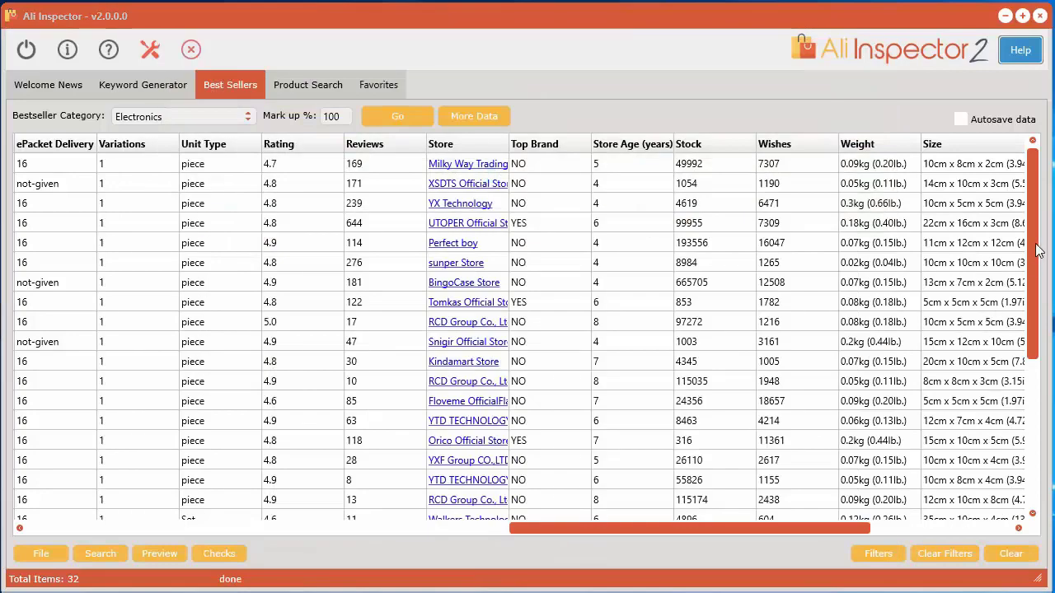
left_click_drag(1039, 251, 1038, 396)
left_click_drag(783, 528, 437, 533)
scroll(756, 406, "up", 5)
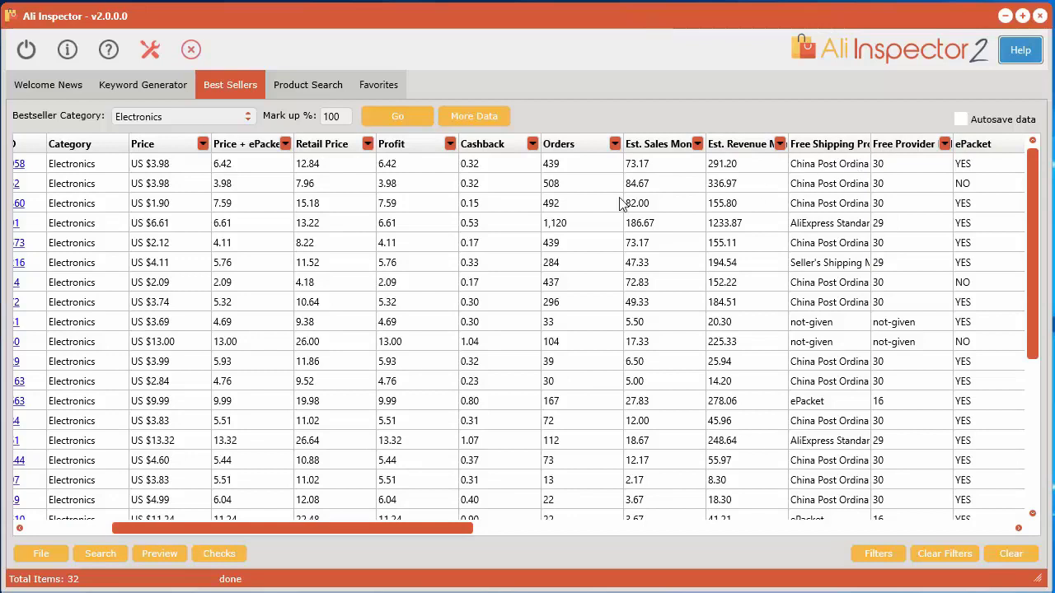
Step: Check the search-in-results columns, try and clear the text 'ro', then hide the search panel
left_click(450, 145)
left_click(664, 264)
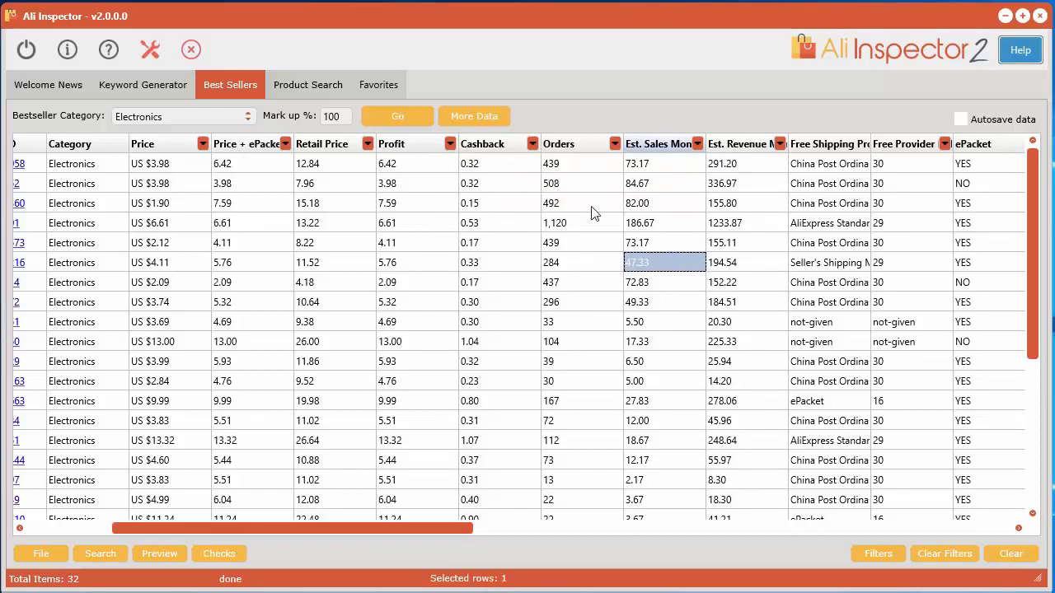
left_click(101, 559)
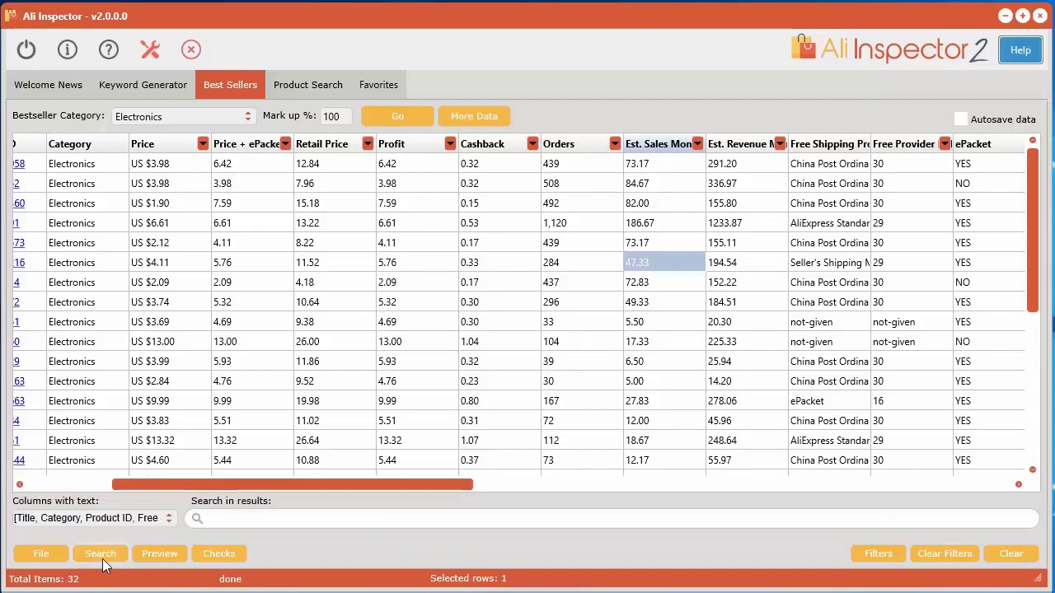
left_click(147, 521)
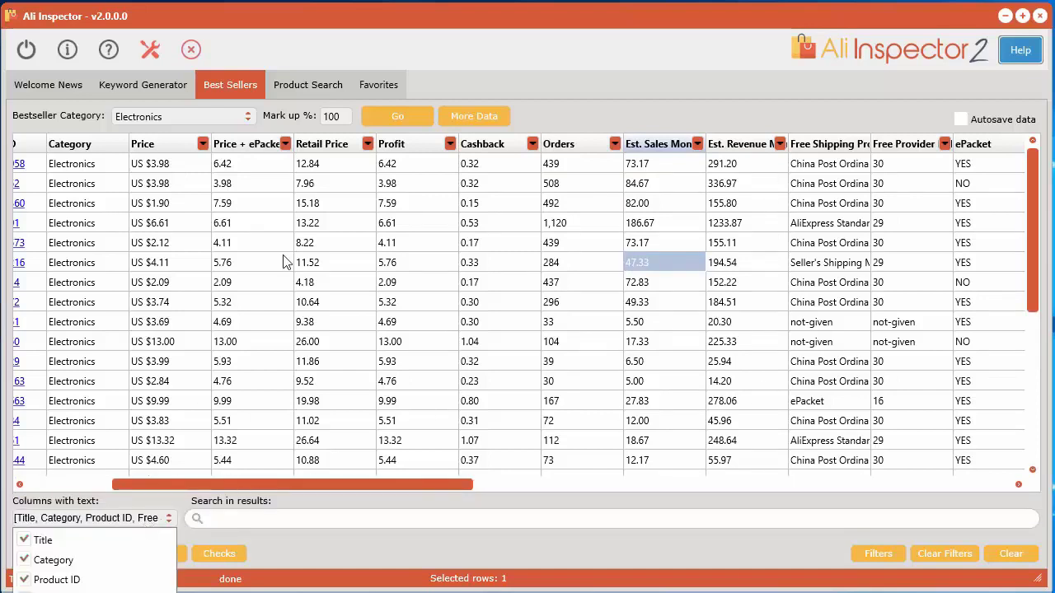
left_click_drag(428, 16, 440, 0)
left_click(152, 367)
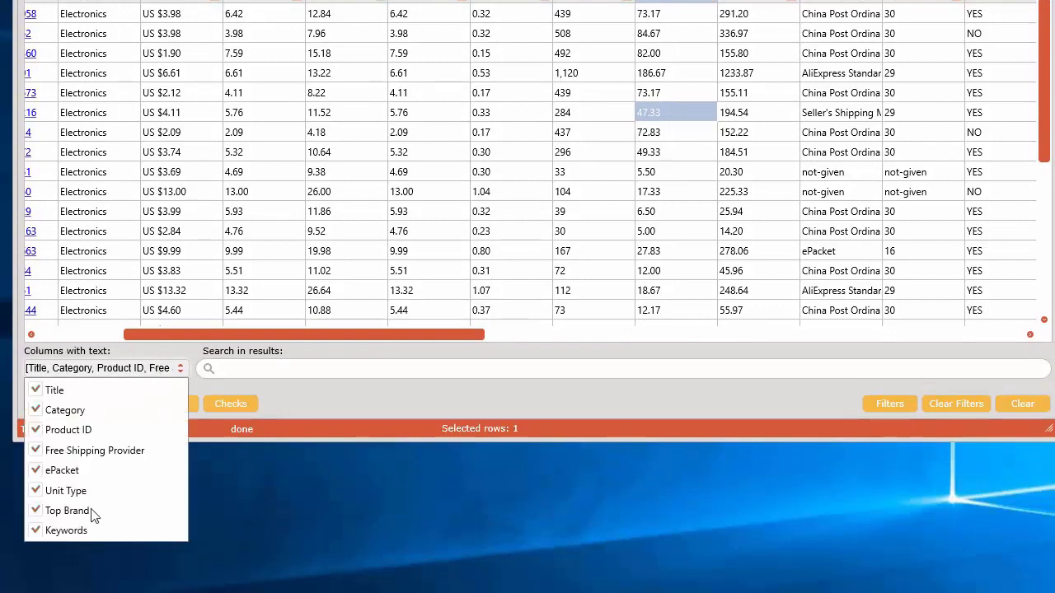
left_click(293, 388)
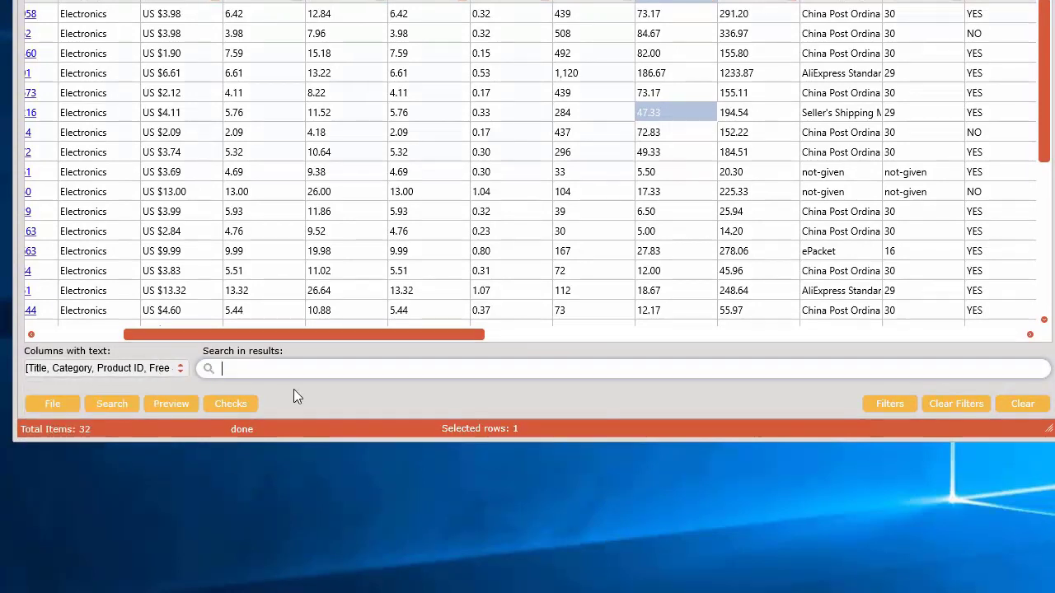
type("ro")
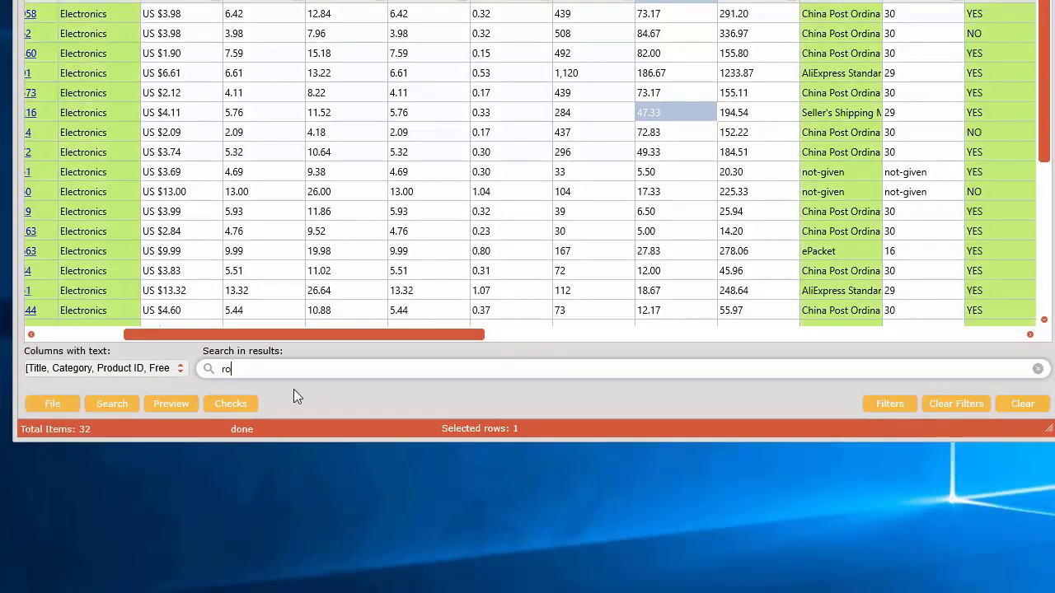
key("BackSpace")
key("BackSpace")
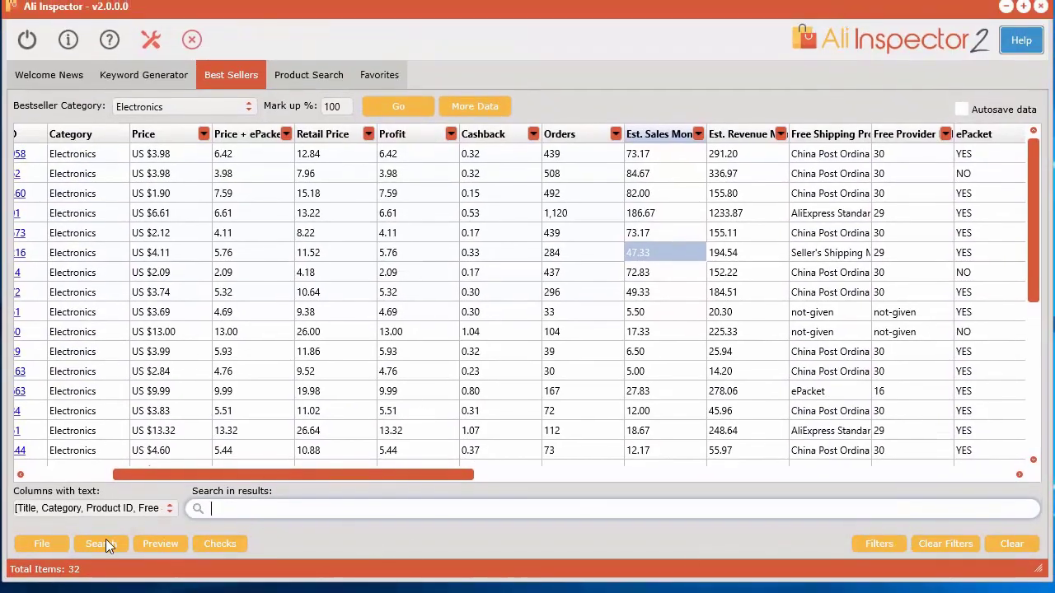
left_click(102, 543)
Step: Filter to Price + ePacket under 30, then clear all filters and close the Filters window
left_click(892, 544)
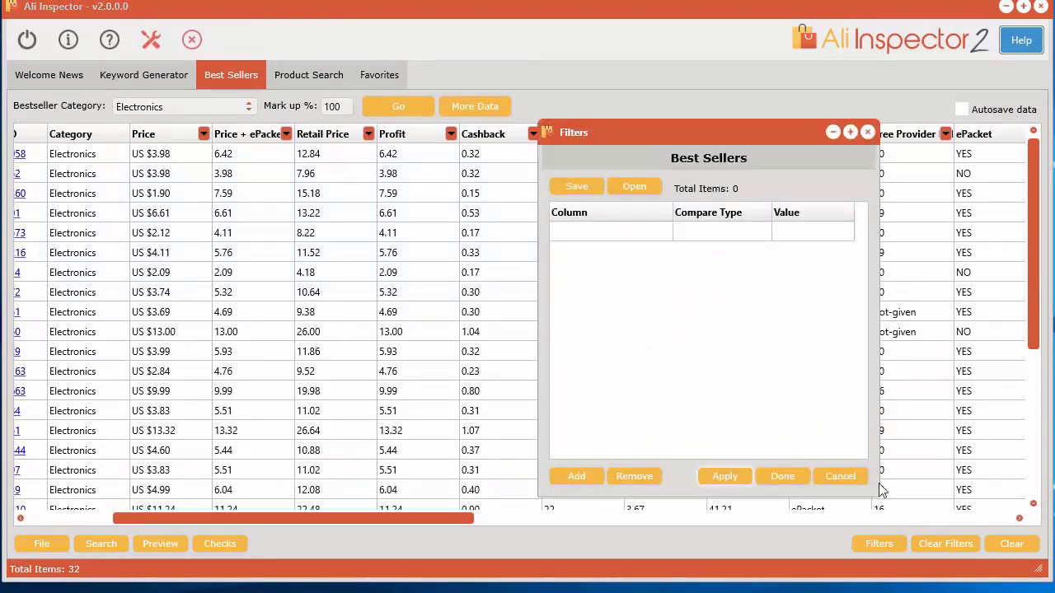
left_click_drag(703, 132, 977, 157)
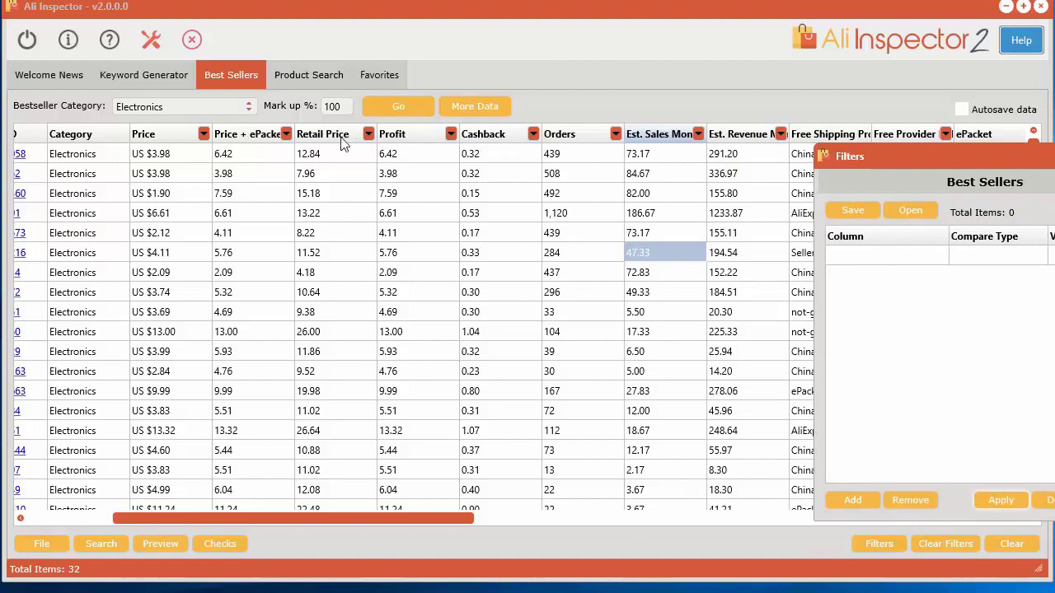
left_click(286, 134)
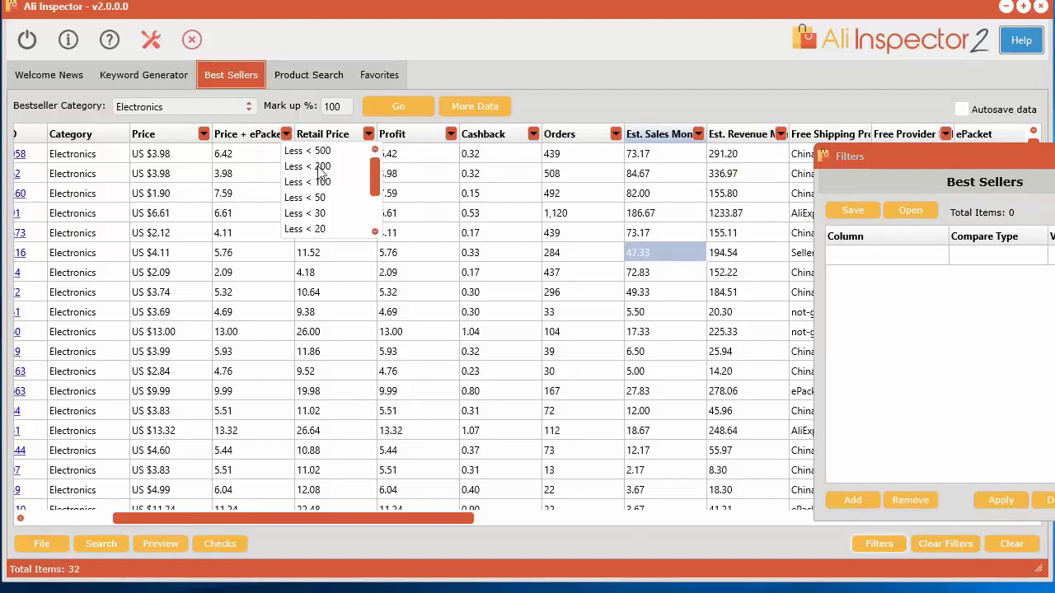
left_click(321, 213)
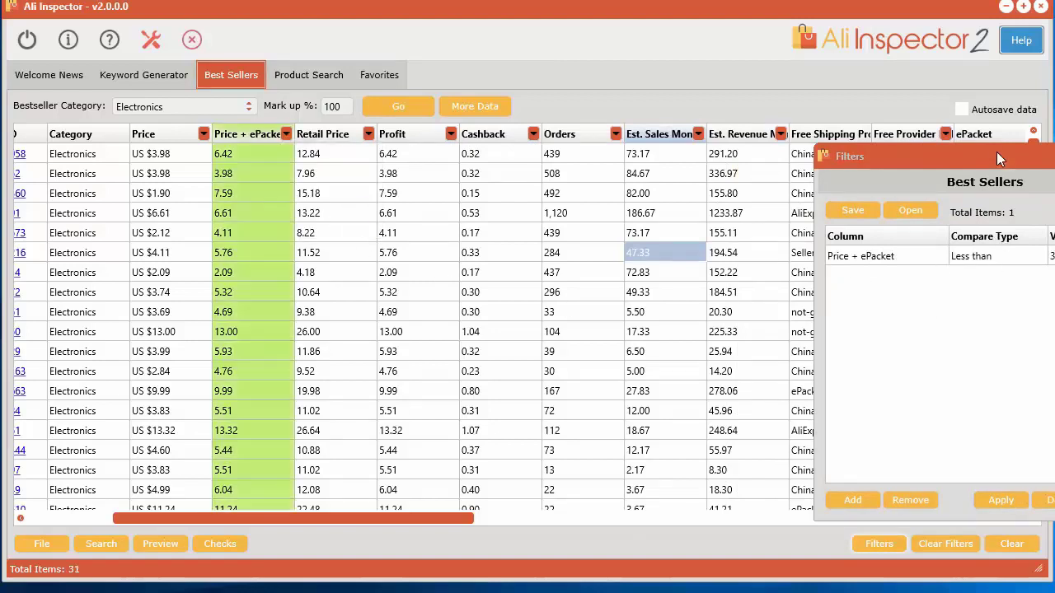
left_click_drag(996, 151, 834, 142)
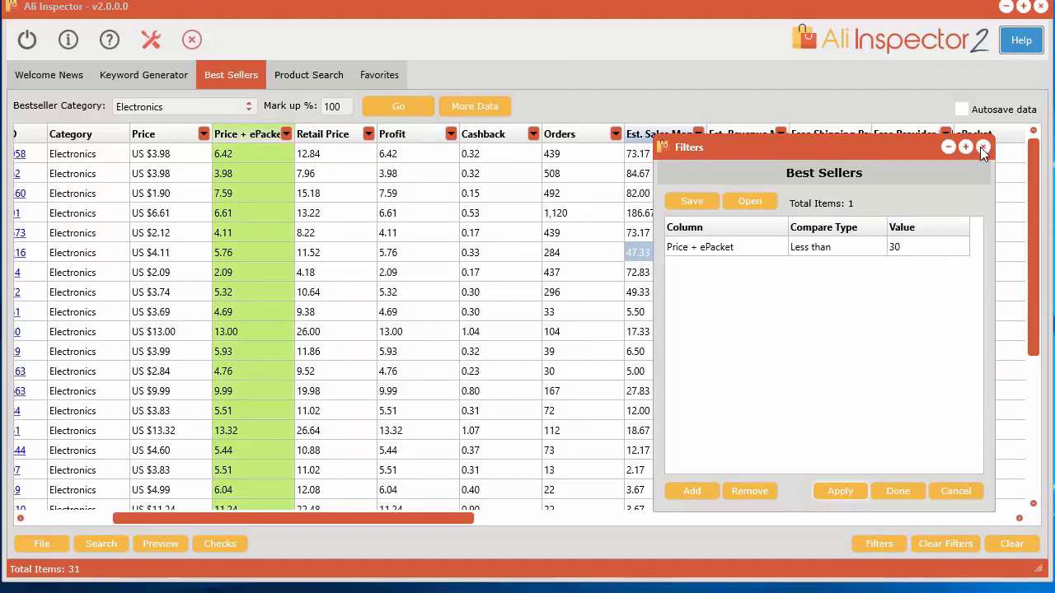
left_click(955, 545)
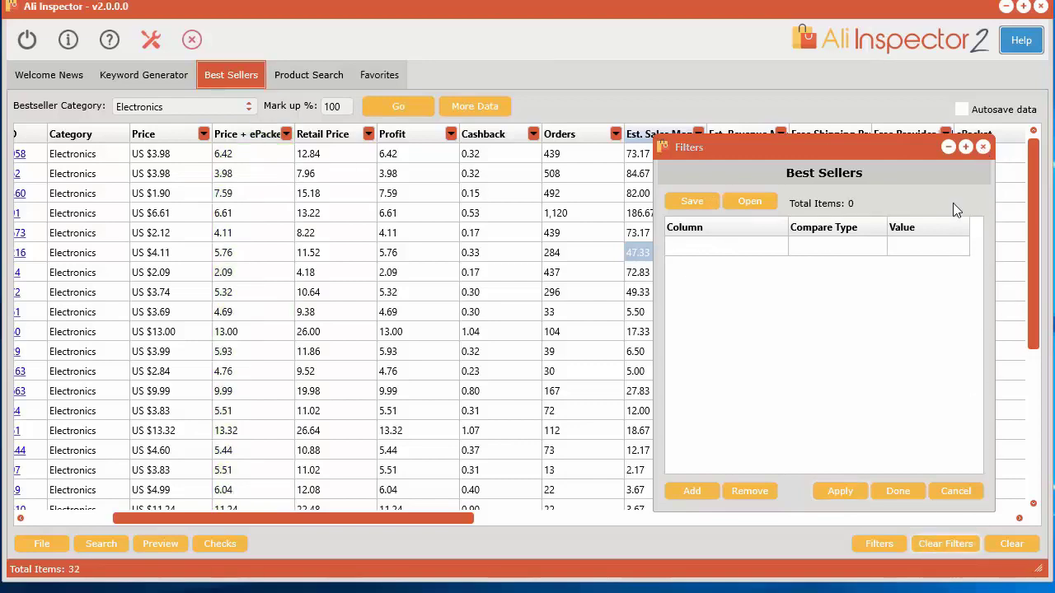
left_click(983, 148)
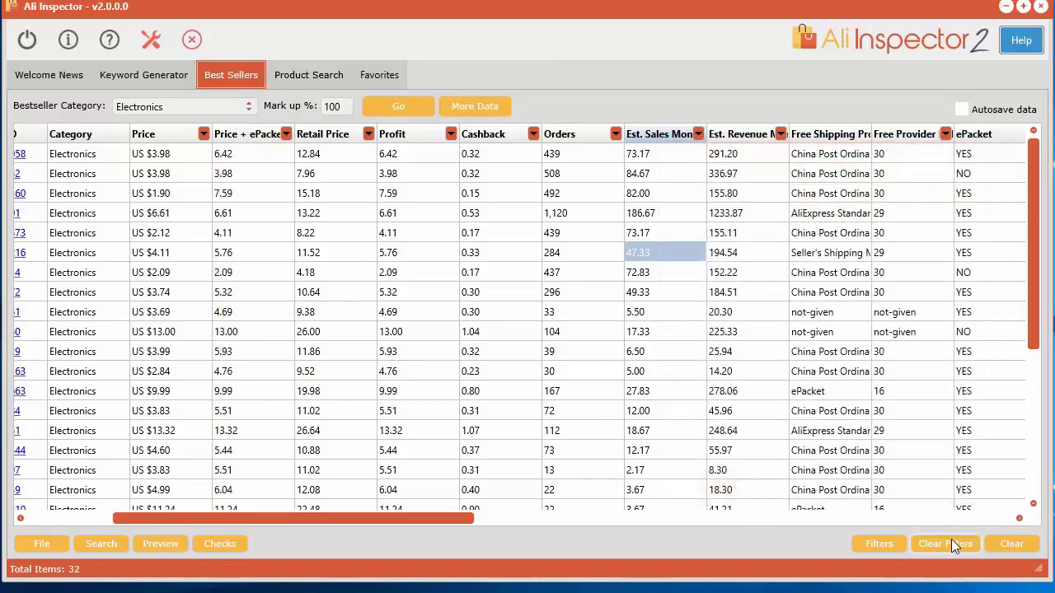
Step: Clear all the old fishing results in Product Search
left_click(305, 76)
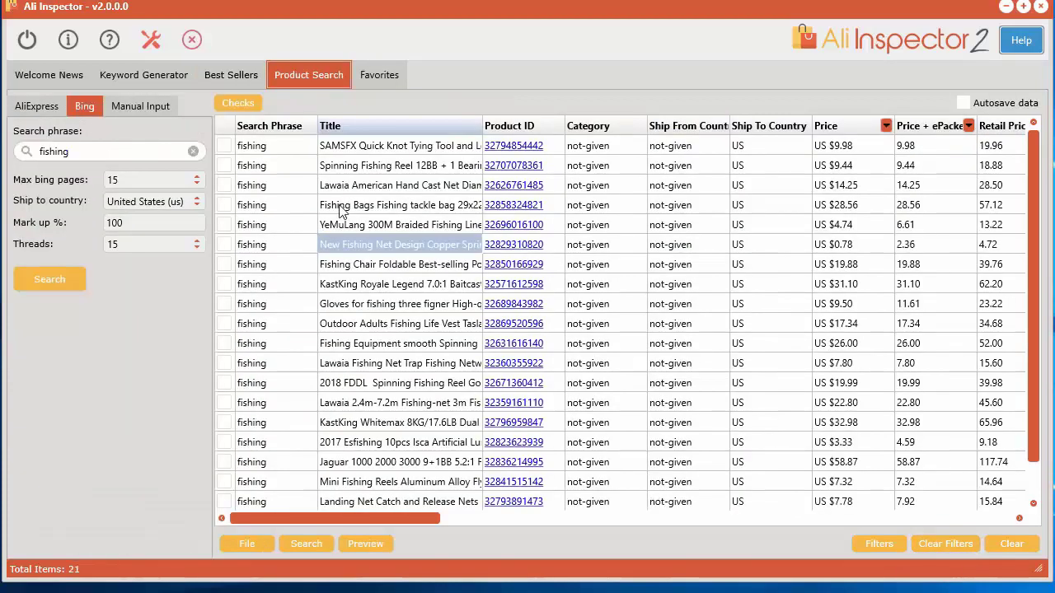
left_click(999, 547)
left_click(586, 360)
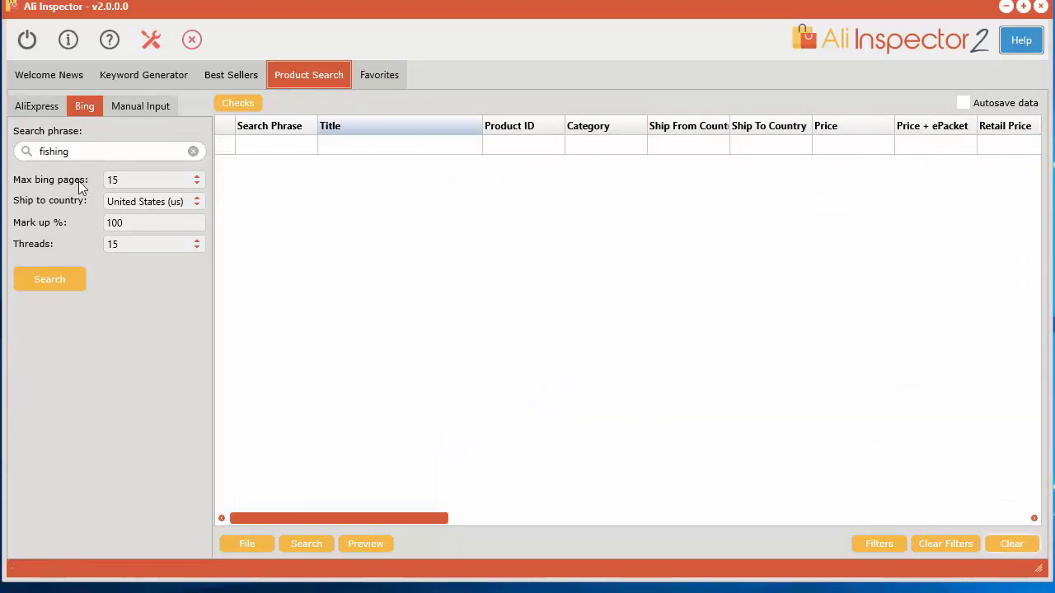
Step: Look through the AliExpress, Bing and Manual Input sub-tabs, ending on AliExpress
left_click(30, 107)
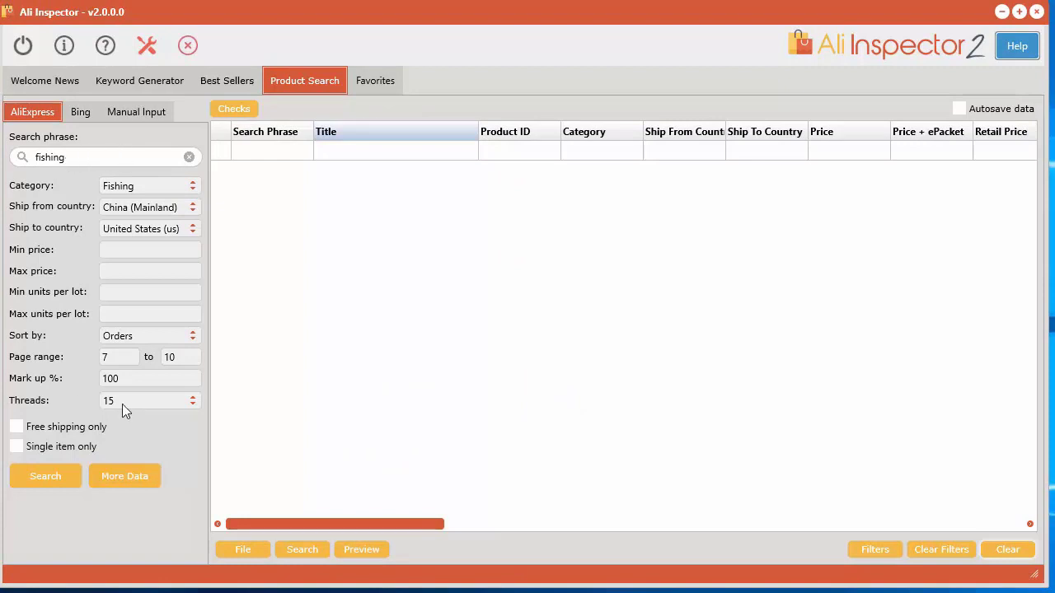
left_click(80, 111)
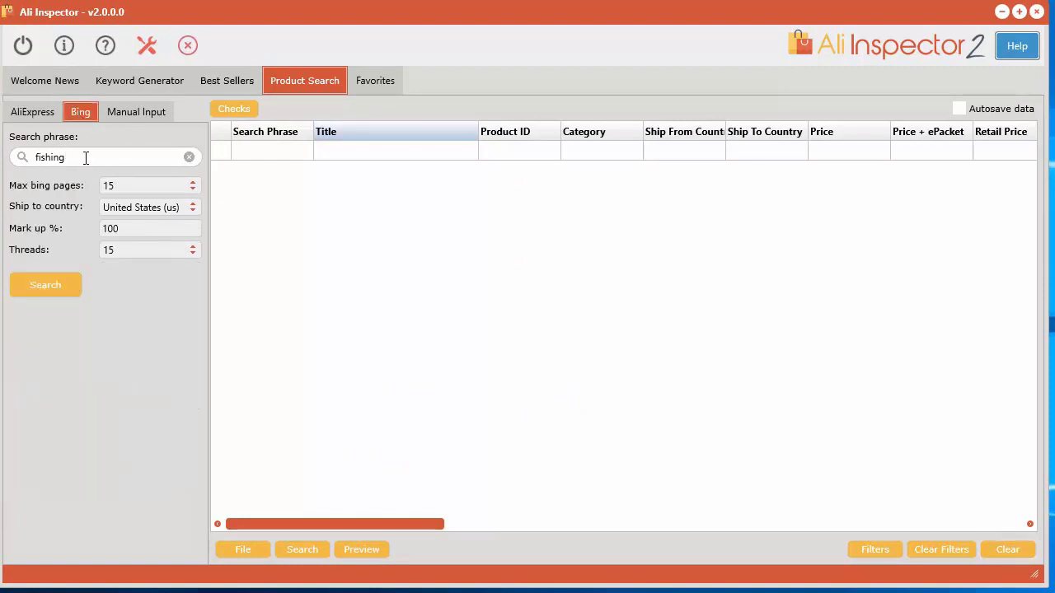
left_click(142, 113)
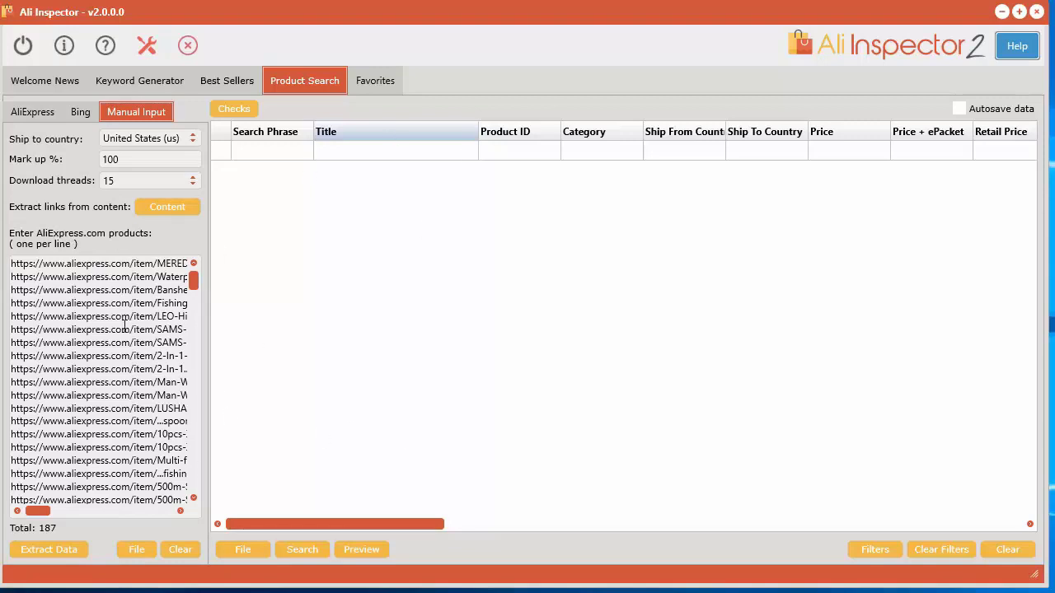
left_click(25, 112)
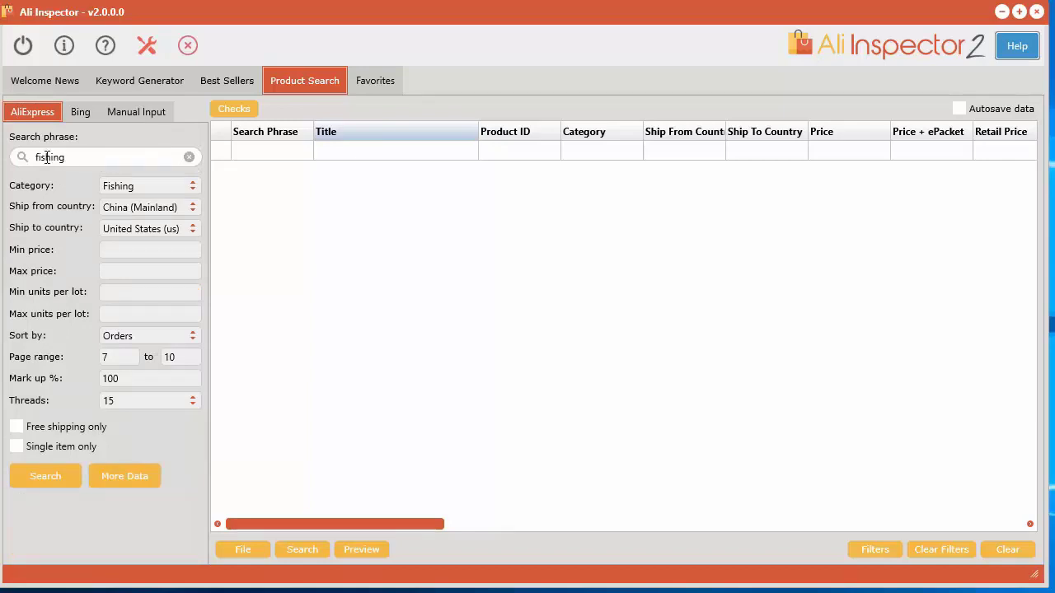
Step: Filter categories by 'fish' and pick Fishing under Sports & Entertainment
left_click(147, 189)
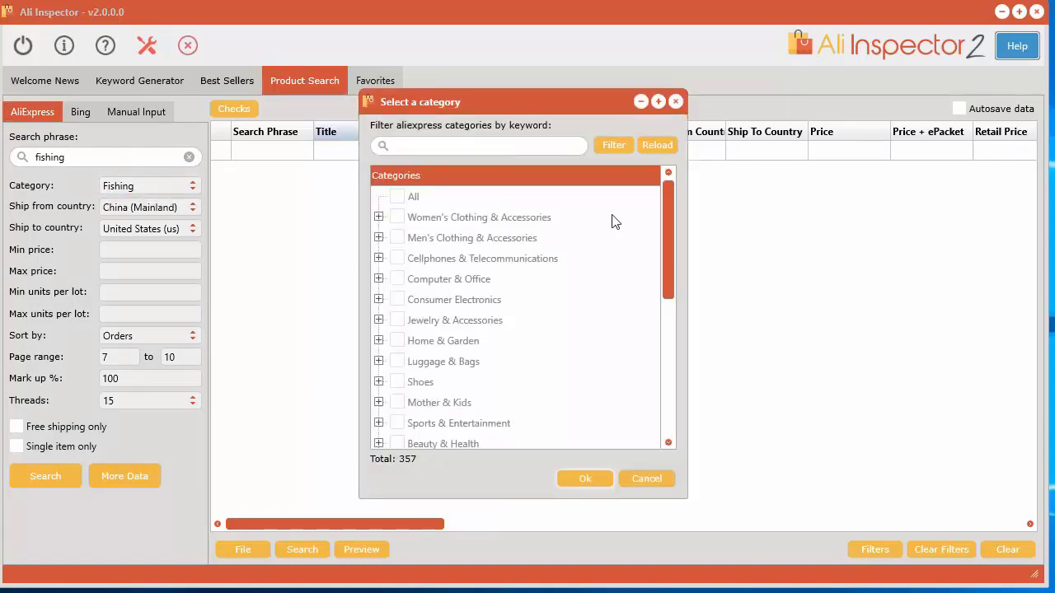
left_click_drag(666, 216, 665, 171)
left_click(438, 147)
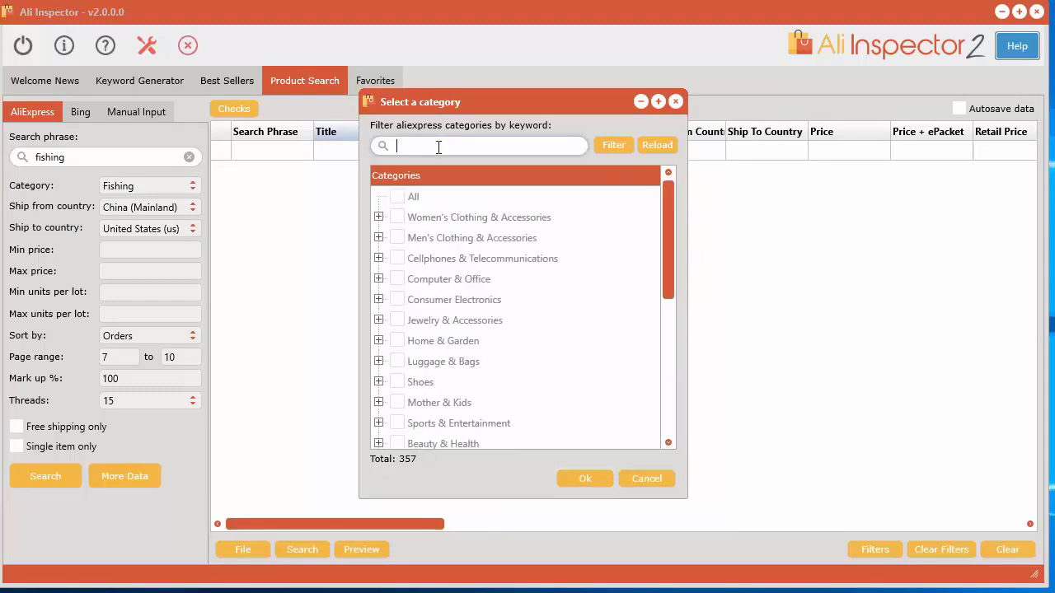
type("fish")
left_click(614, 145)
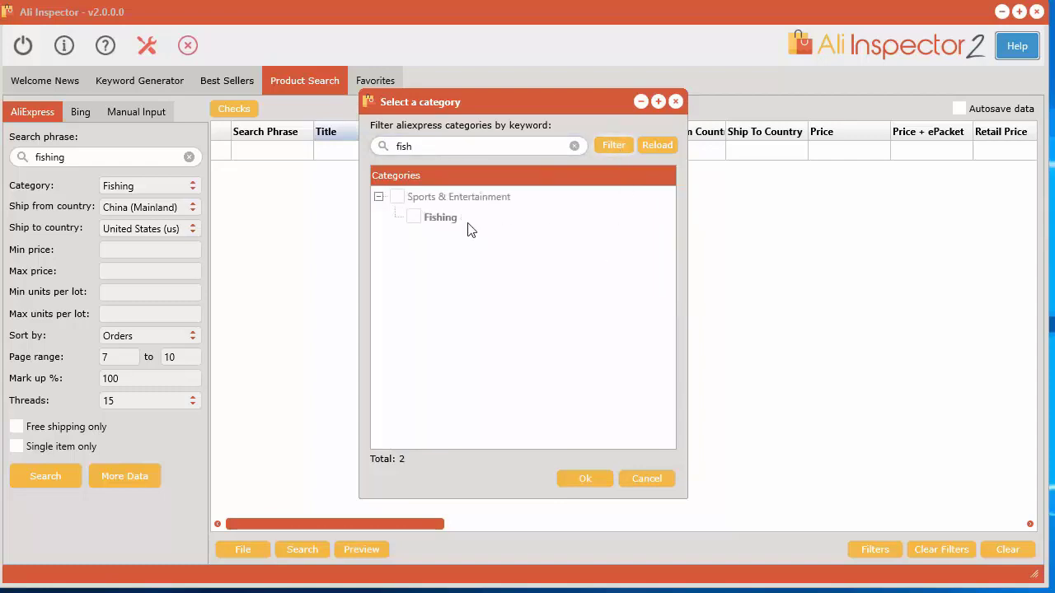
left_click(414, 217)
left_click(610, 481)
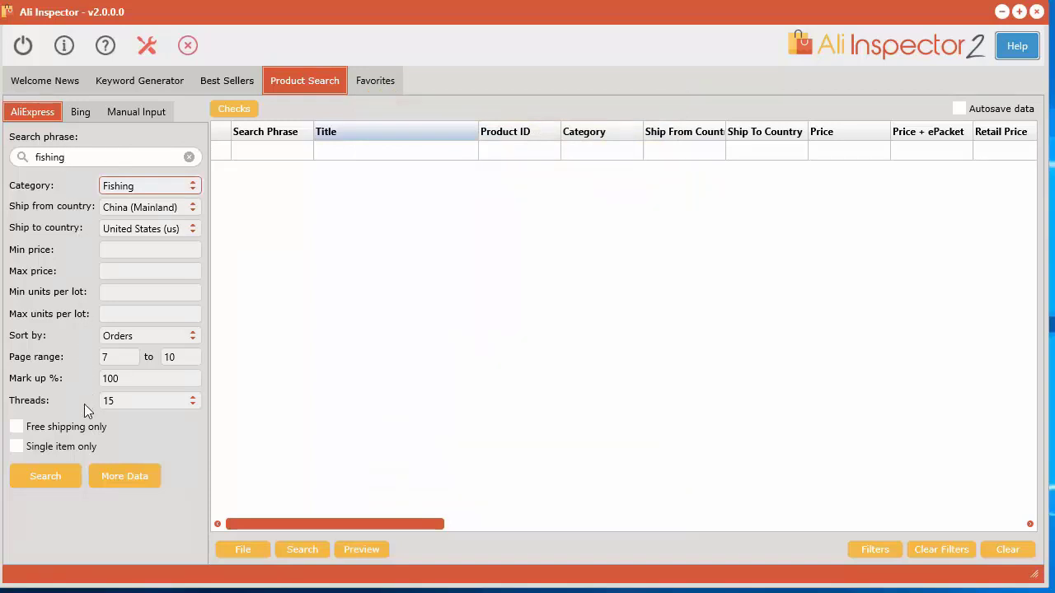
Step: Enter 3 as the starting page and 6 as the ending page
left_click(114, 357)
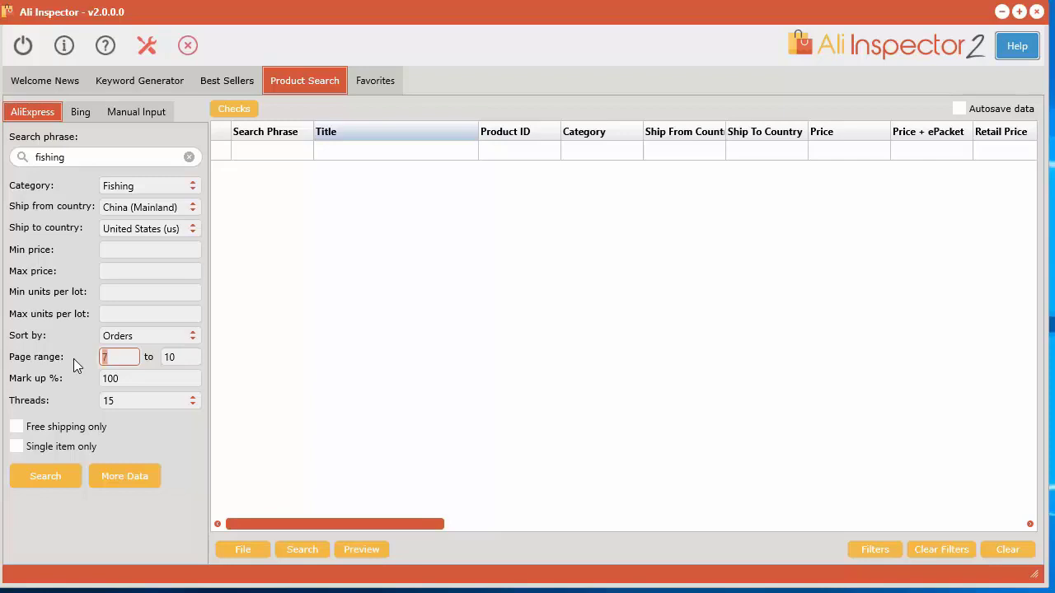
type("3")
left_click_drag(180, 360, 162, 360)
type("6")
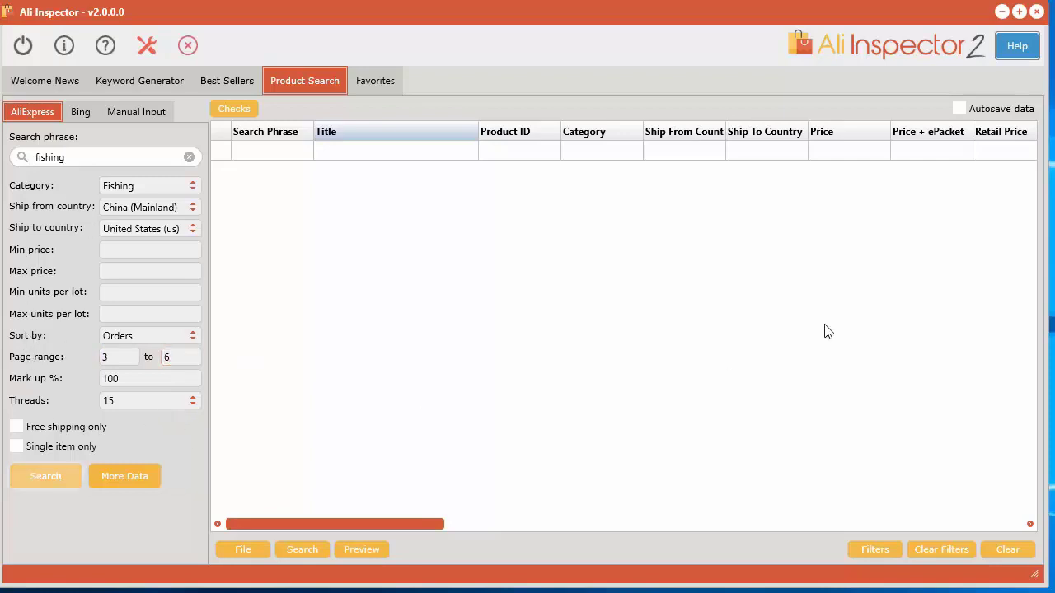
Step: Run the fishing search, stop it at 108 products, and close without saving
left_click(59, 478)
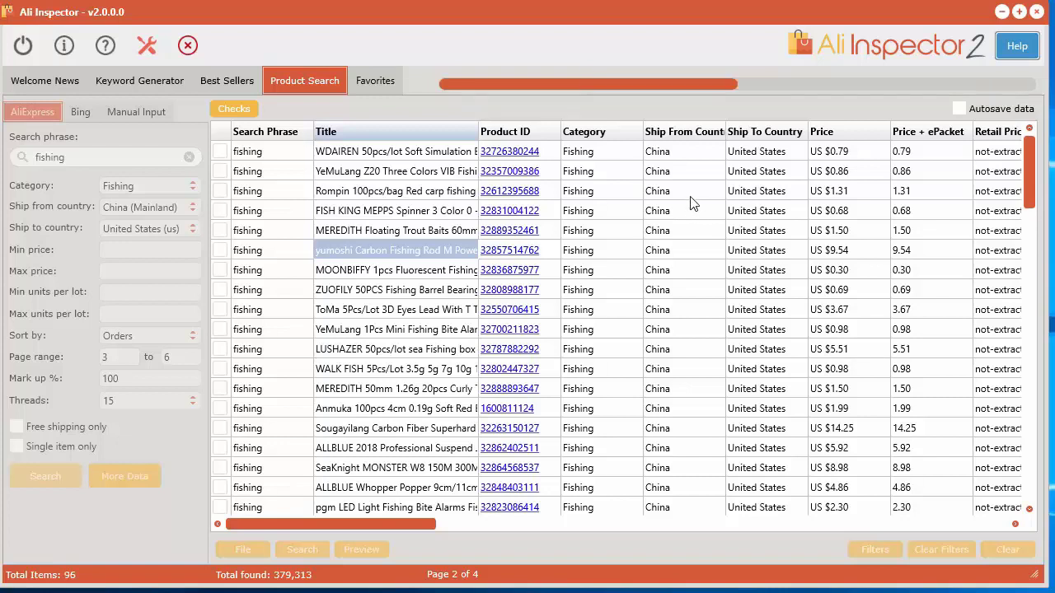
left_click(192, 51)
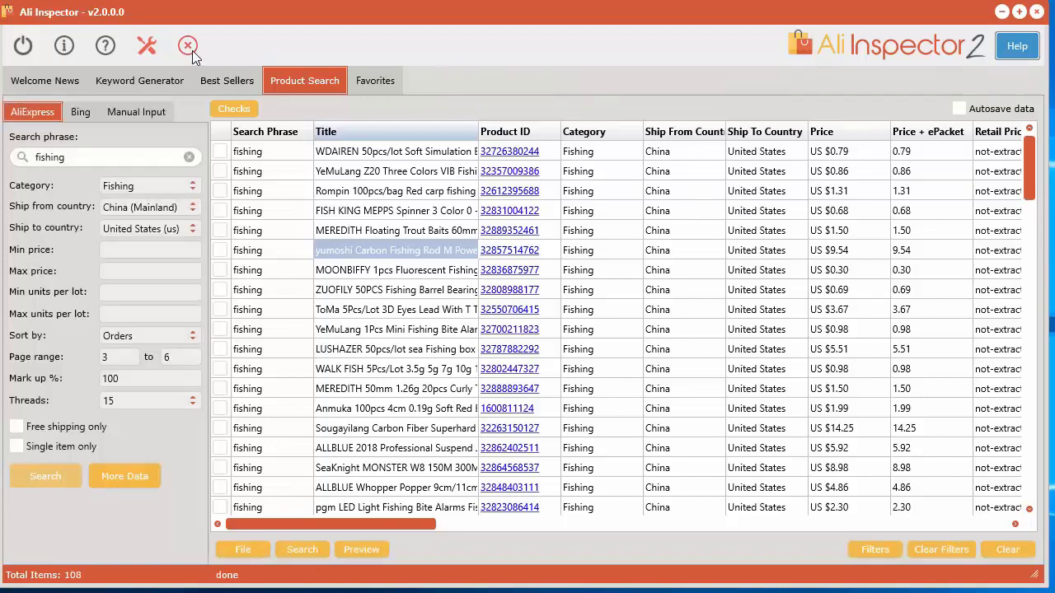
left_click(1036, 12)
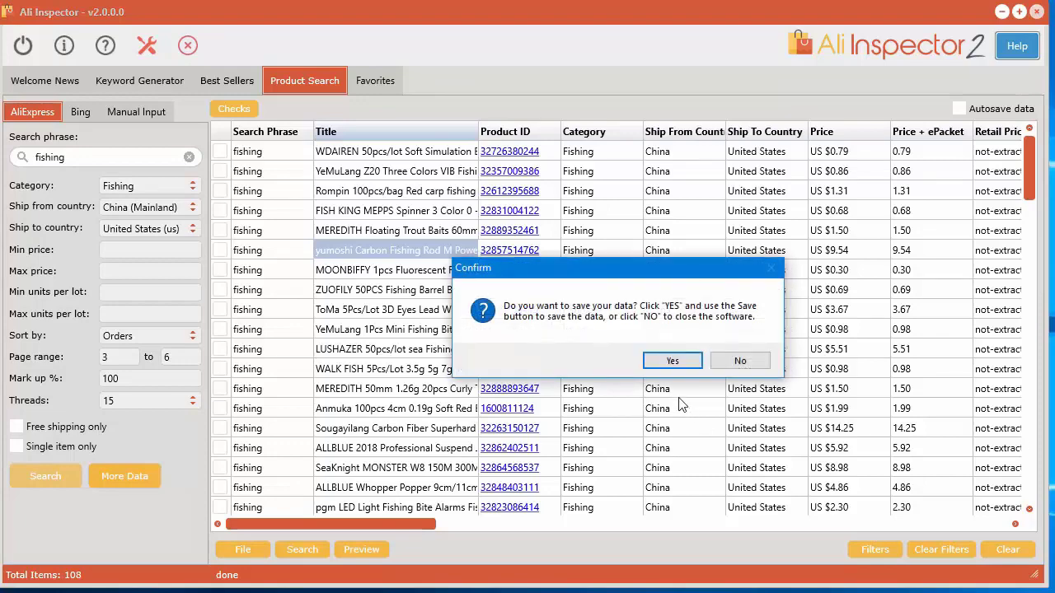
left_click(740, 361)
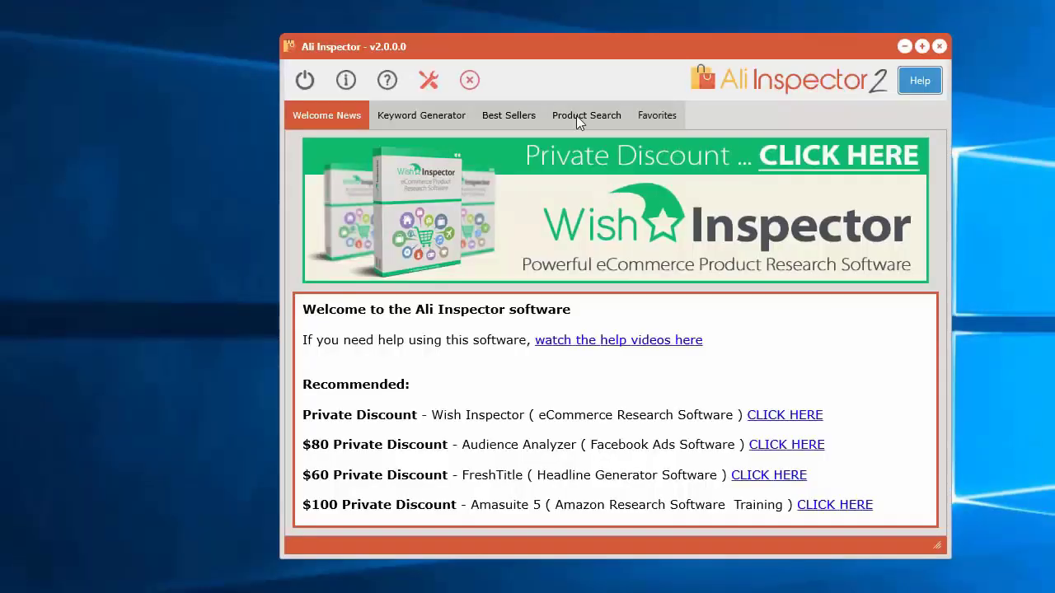
Step: Run a Product Search for 'fishing' and resize the window to show all 144 results
left_click(581, 120)
left_click_drag(647, 59, 437, 40)
left_click(181, 171)
type("fishing")
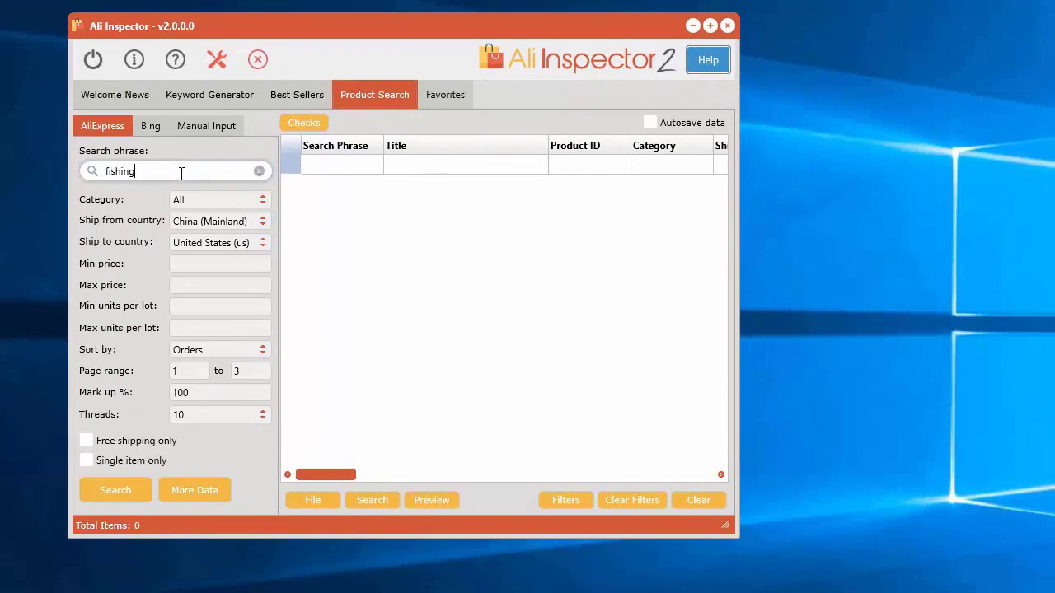
left_click(115, 493)
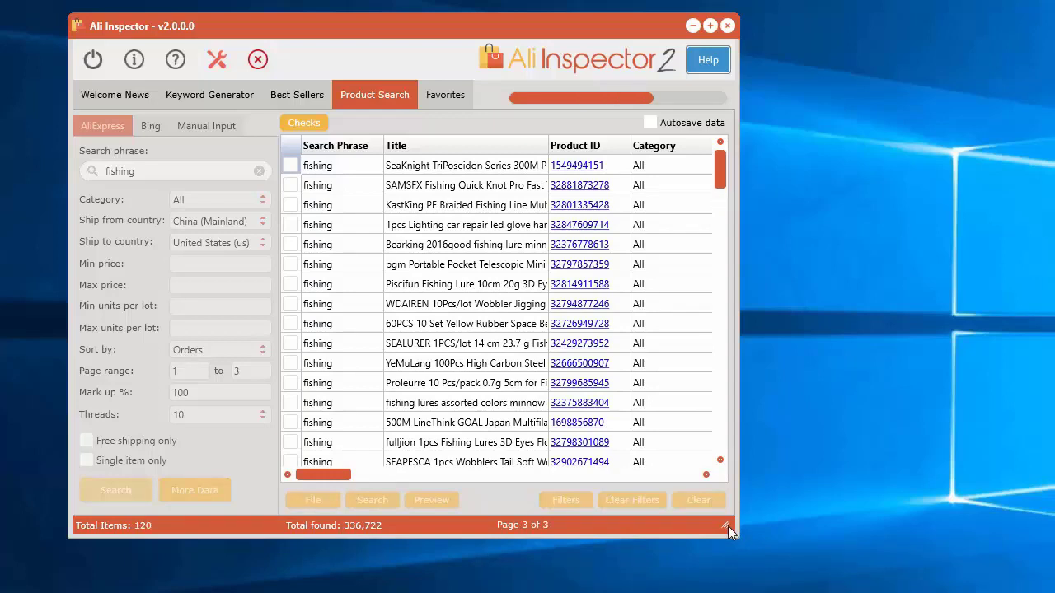
left_click_drag(727, 526, 1041, 583)
left_click_drag(724, 33, 673, 25)
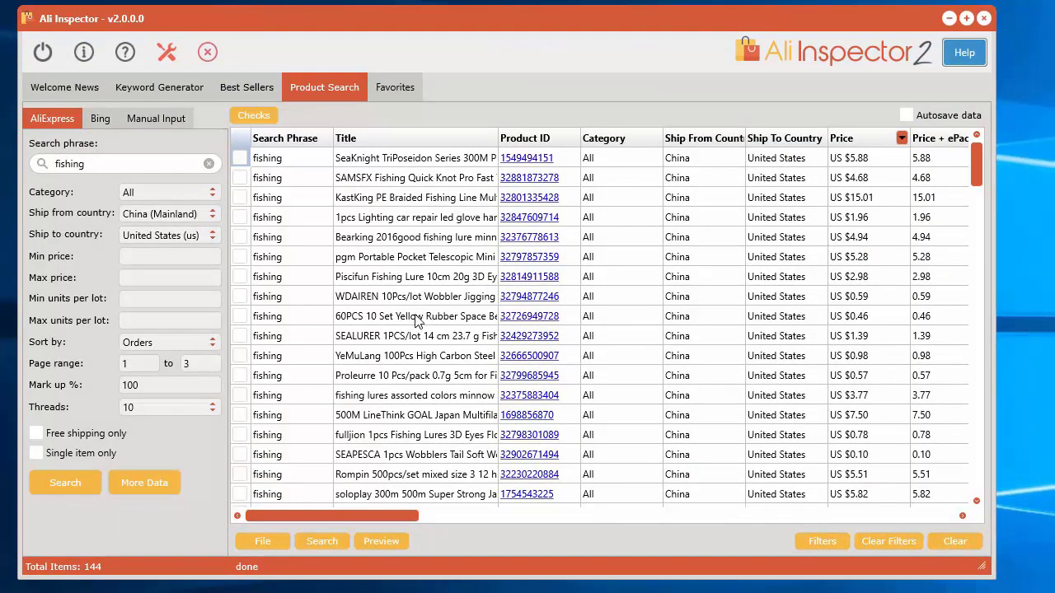
Step: Open the built-in browser from the help menu and load the AliExpress login page
left_click(126, 53)
left_click(160, 145)
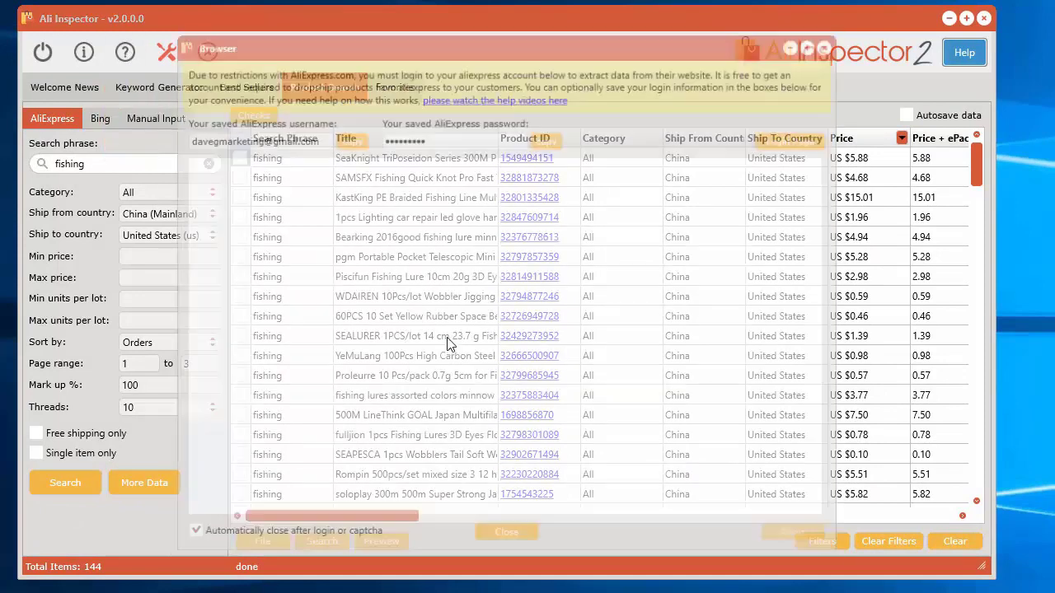
left_click(784, 139)
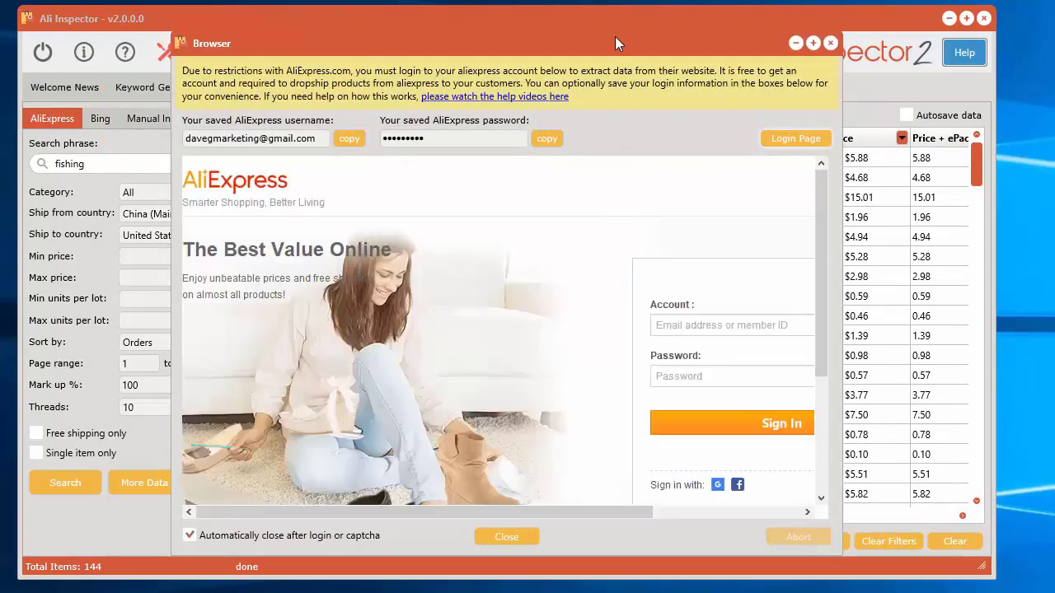
left_click_drag(615, 37, 633, 50)
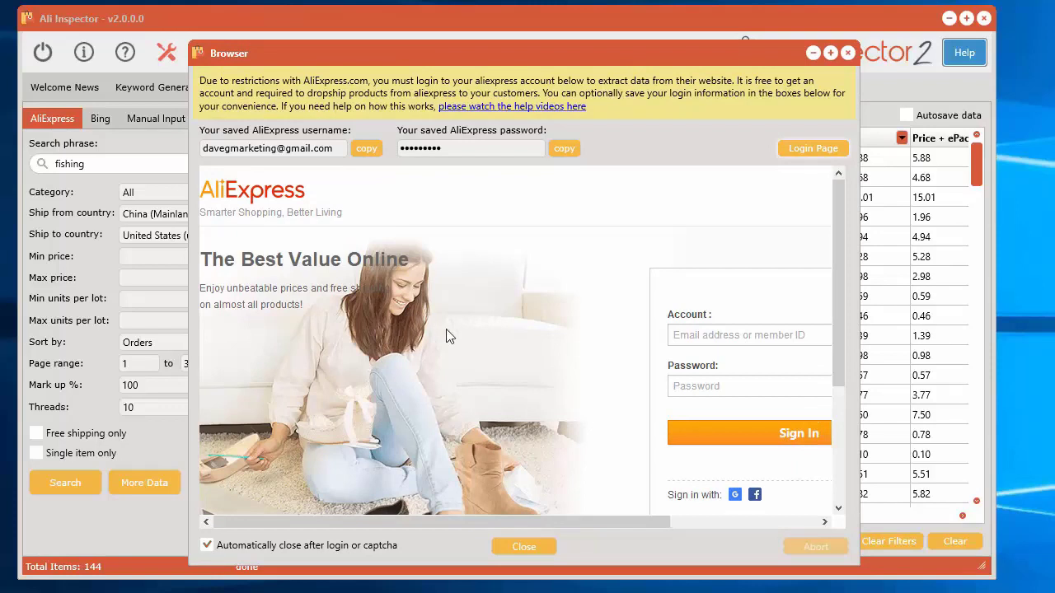
Step: Paste the saved username and password into Account and Password, sign in, and close the browser
left_click(277, 153)
left_click(472, 150)
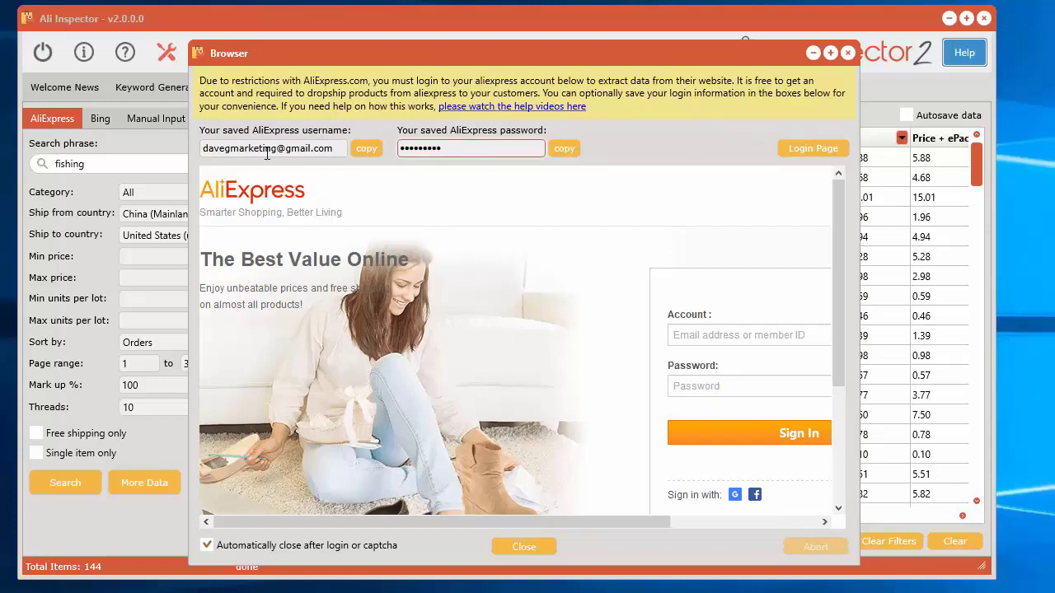
left_click_drag(389, 53, 375, 49)
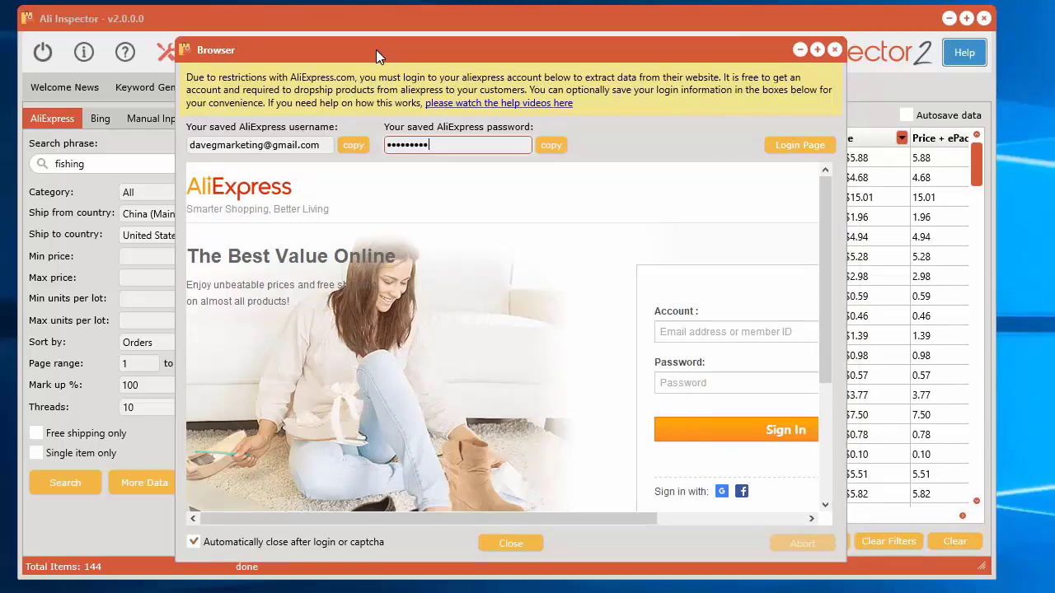
left_click(349, 144)
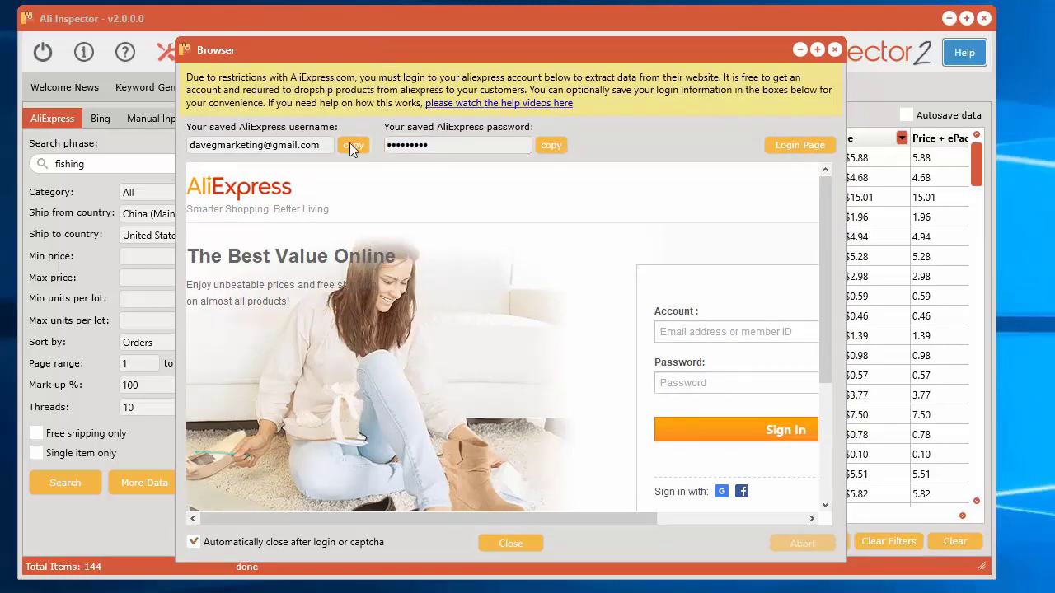
left_click(743, 332)
key("ctrl+v")
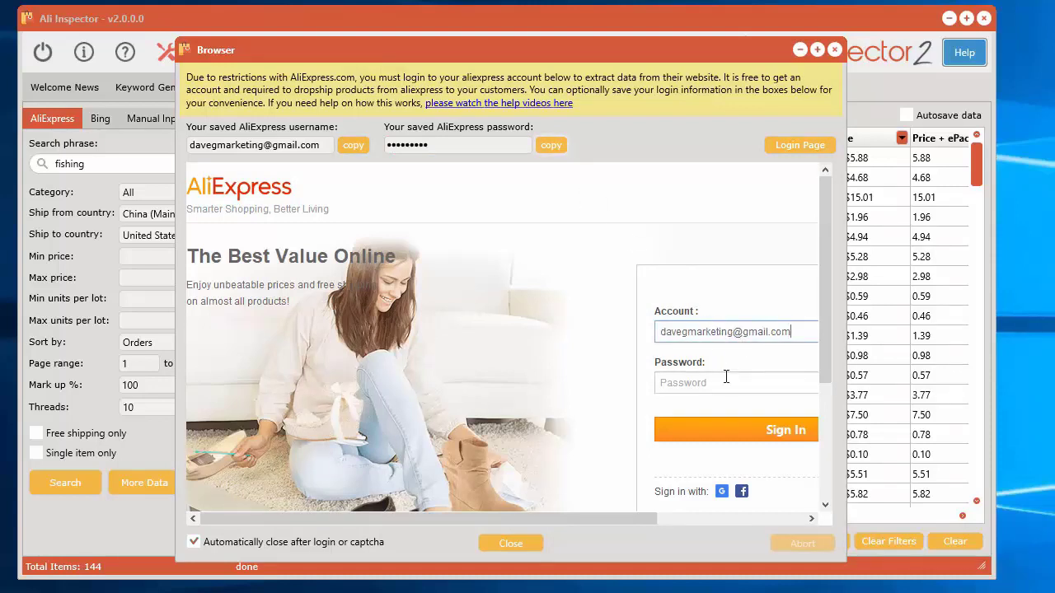
left_click(726, 376)
key("ctrl+v")
left_click(736, 428)
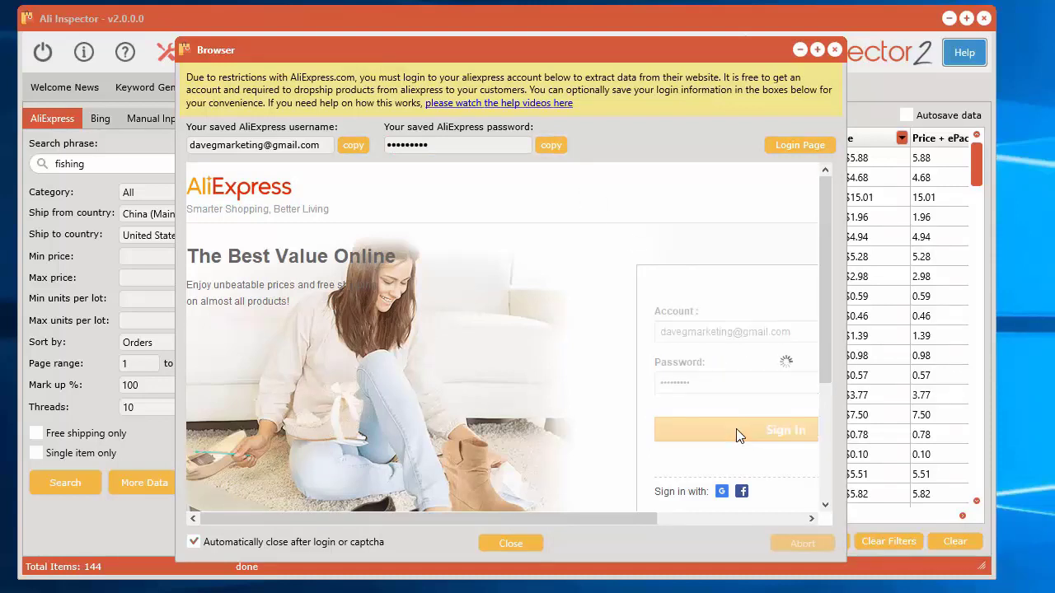
left_click(835, 49)
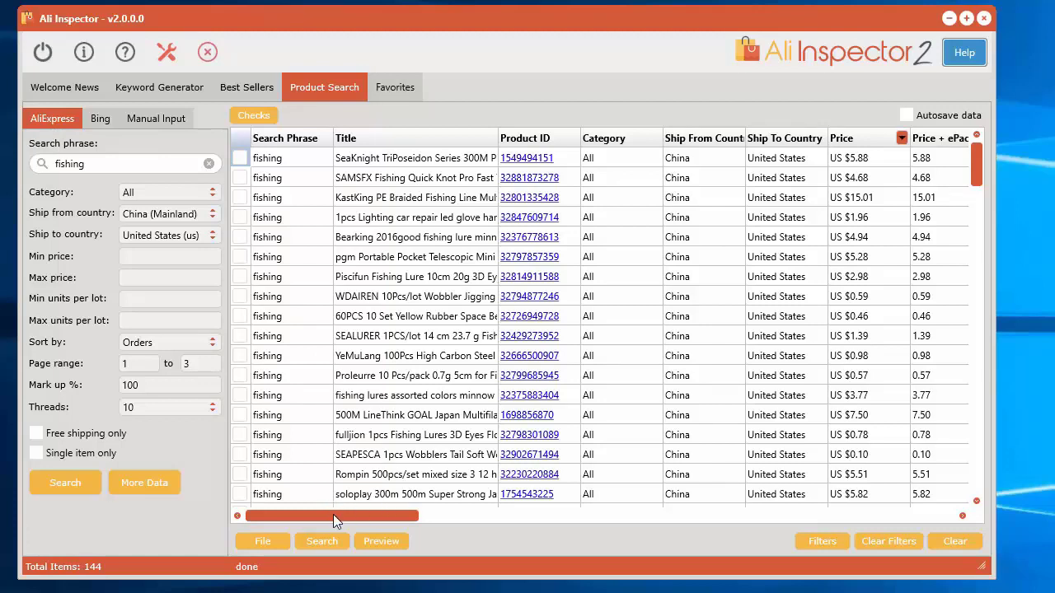
Step: Scroll the results table right and raise Threads to 15
left_click_drag(333, 514, 432, 521)
left_click(144, 484)
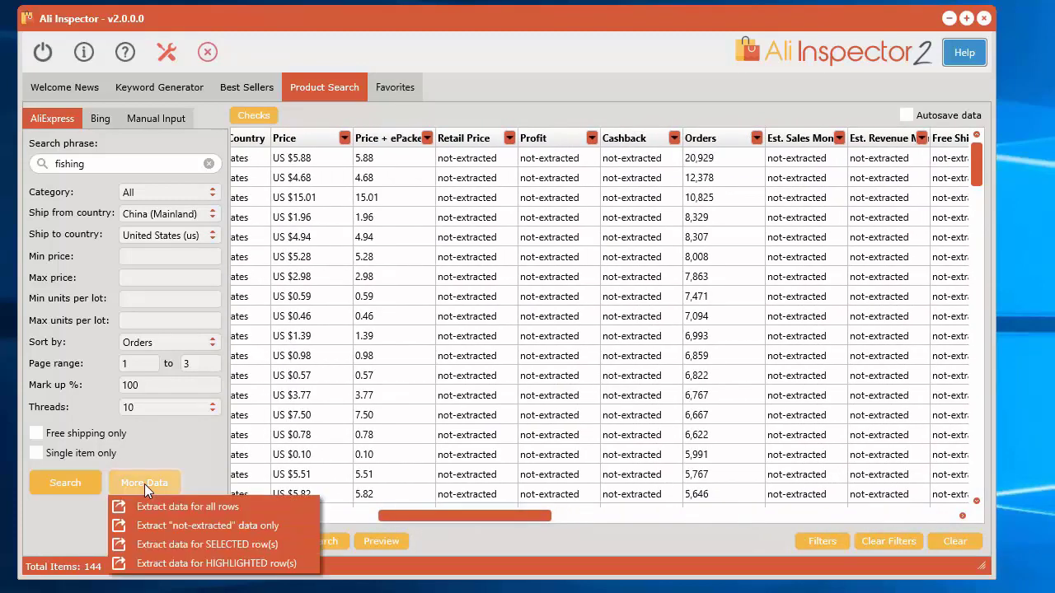
left_click(215, 508)
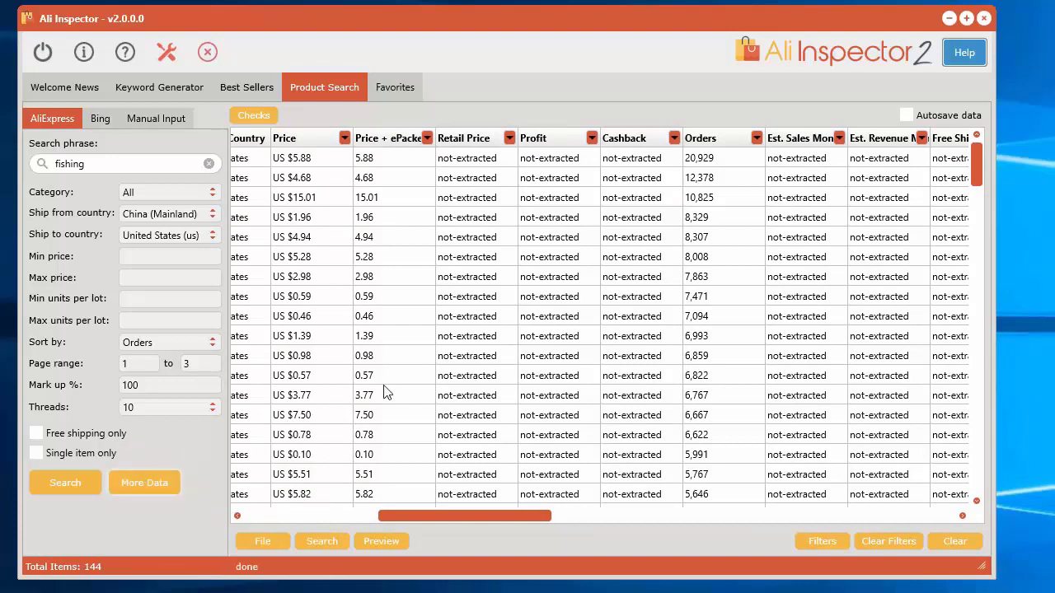
left_click(199, 407)
scroll(212, 465, "down", 2)
key("Escape")
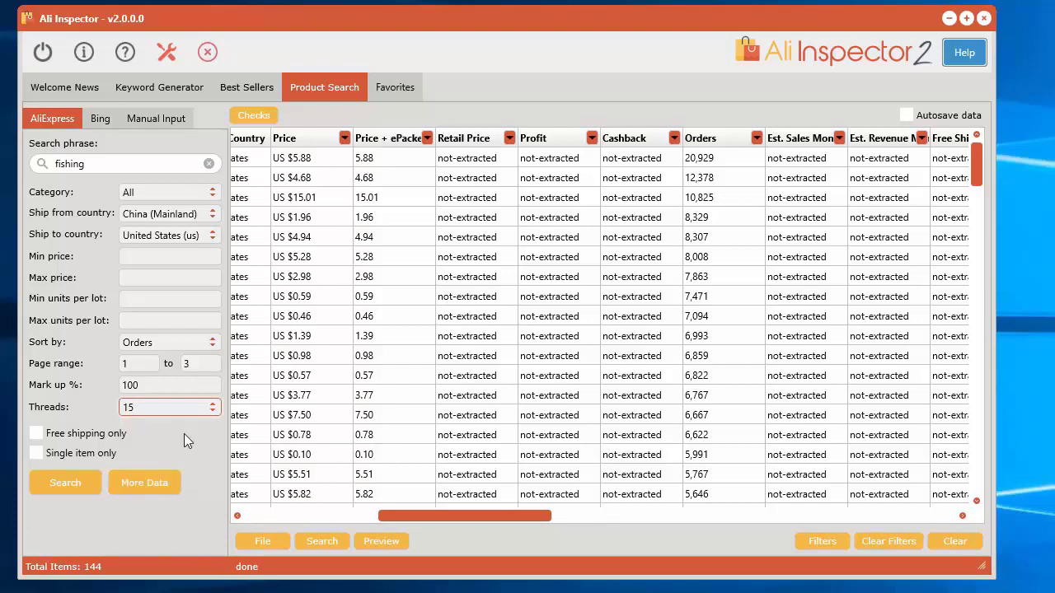
Step: Extract full data for all 144 fishing rows, filling retail price, profit and sales columns
left_click(156, 484)
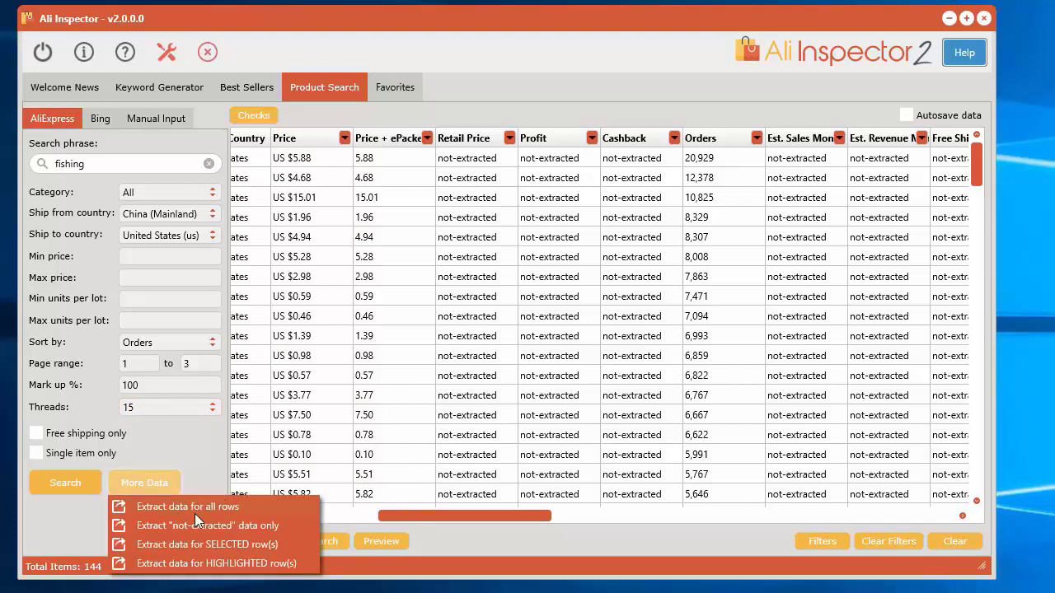
left_click(194, 508)
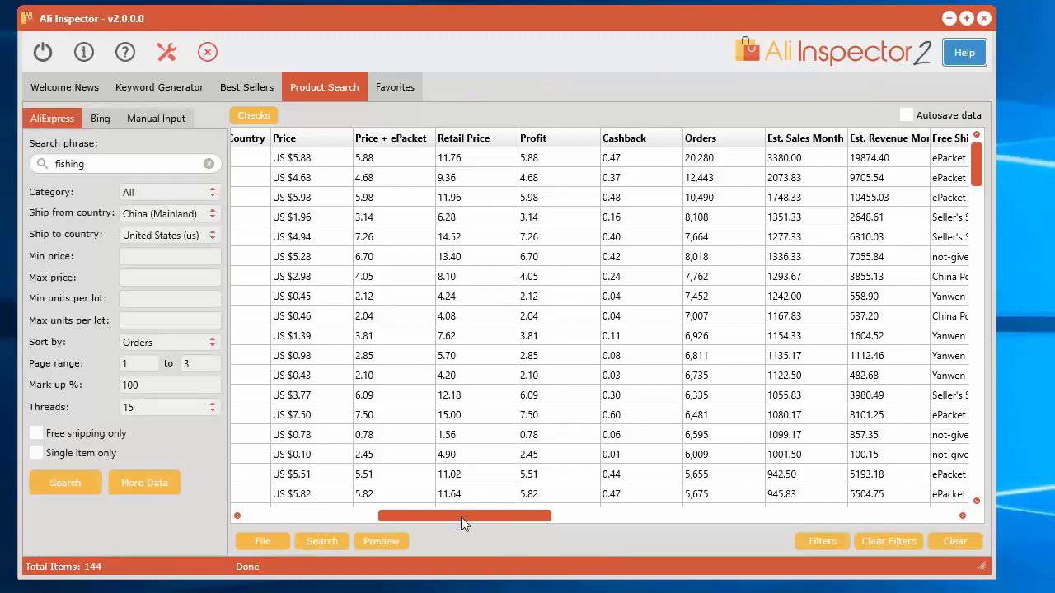
left_click_drag(483, 517, 320, 529)
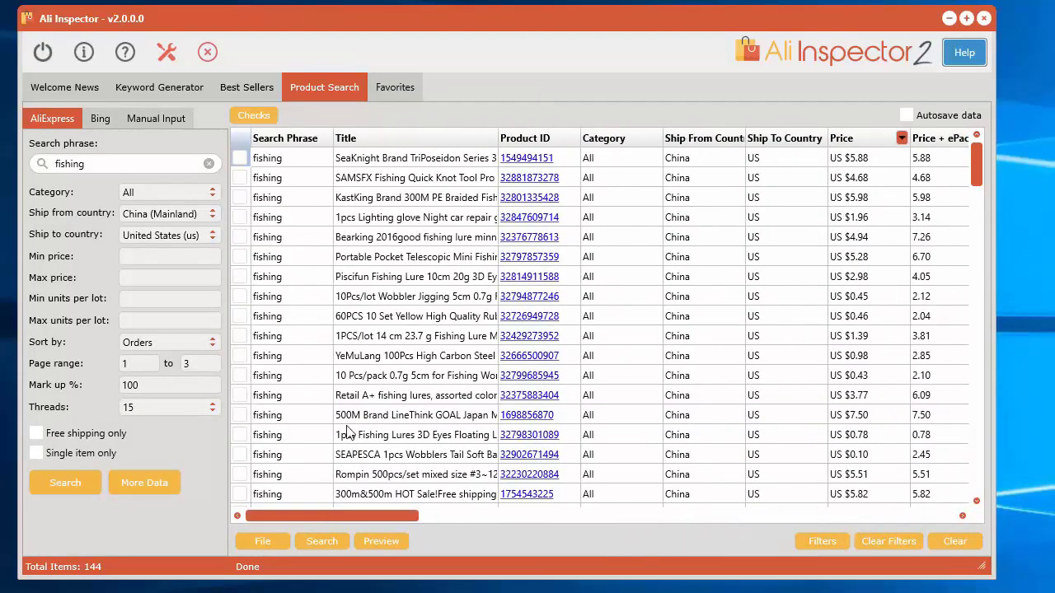
Step: Pick the Bing sub-tab, clear the product table after confirming, and enter 'camping' as search phrase
left_click(100, 119)
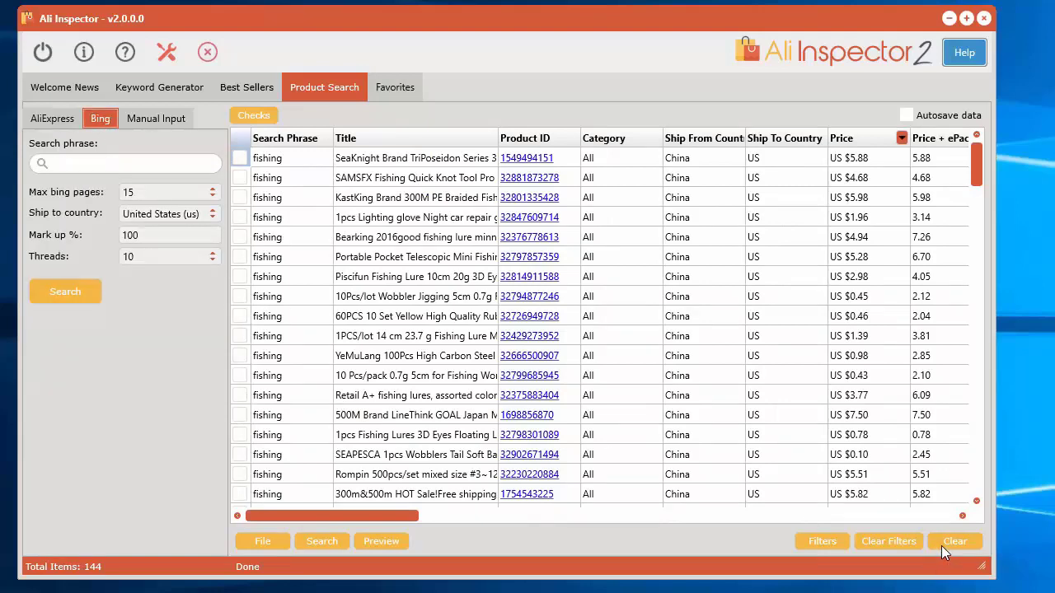
left_click(947, 544)
left_click(592, 359)
left_click(85, 164)
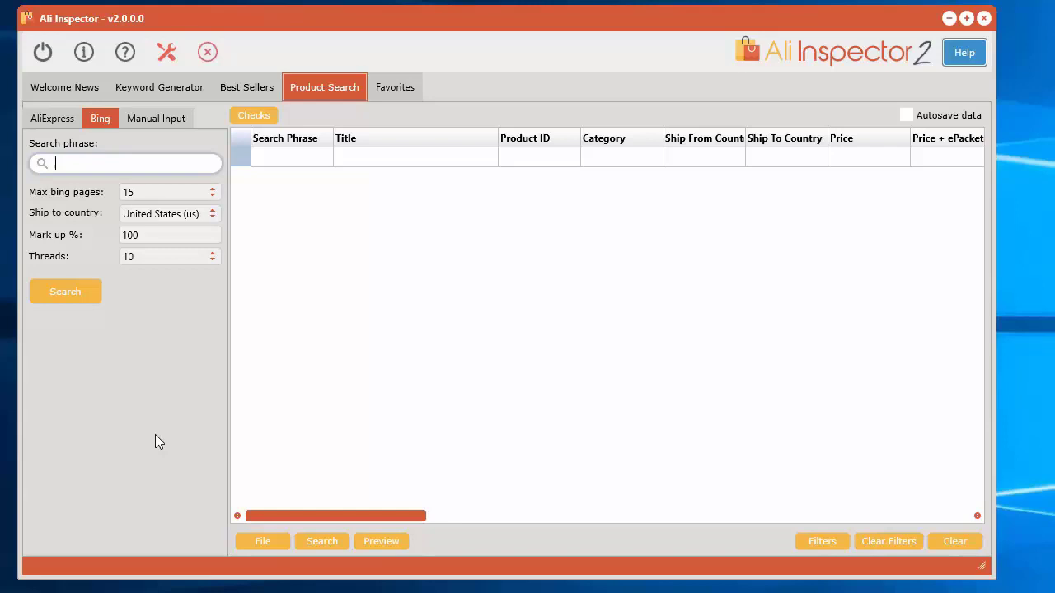
type("camping")
left_click_drag(384, 20, 377, 22)
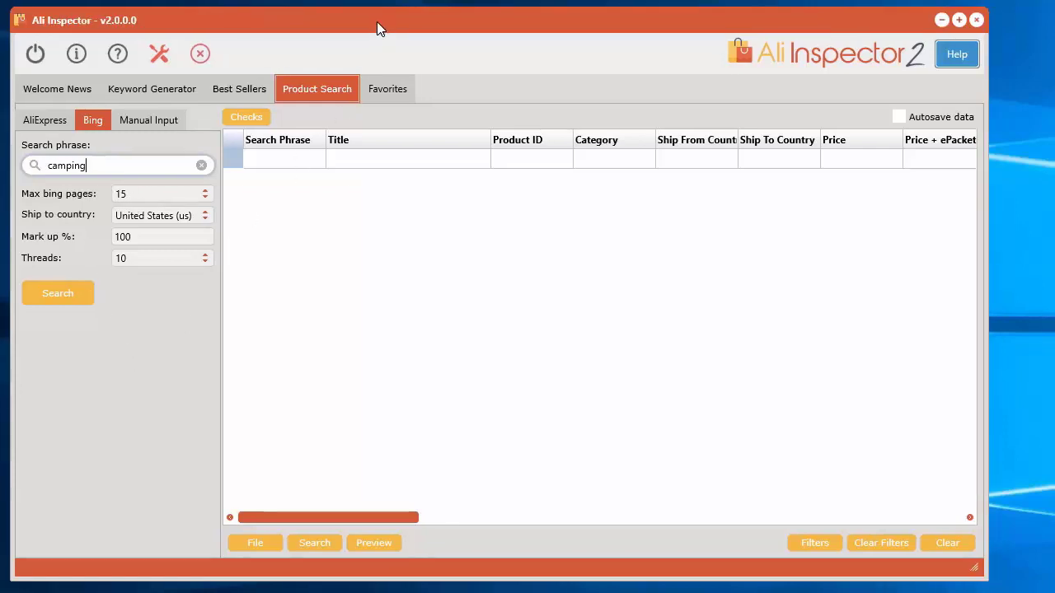
Step: Set Threads to 15 and run the Bing search for camping
left_click(132, 261)
scroll(165, 338, "down", 3)
left_click(150, 386)
left_click(65, 290)
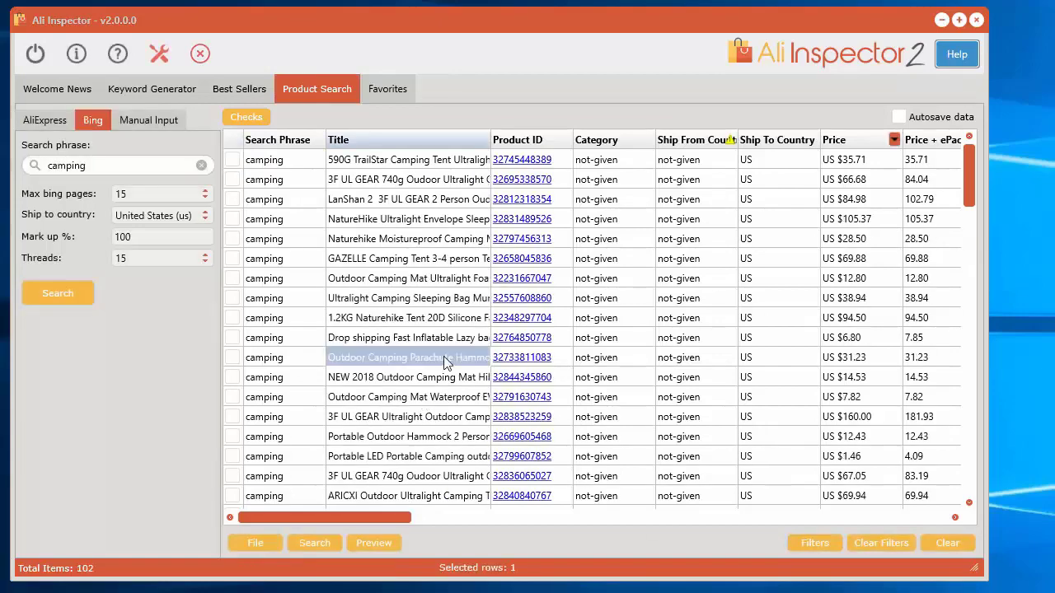
Step: Browse the 102 results, selecting the camping mat, LanShan and Naturehike rows
left_click(383, 280)
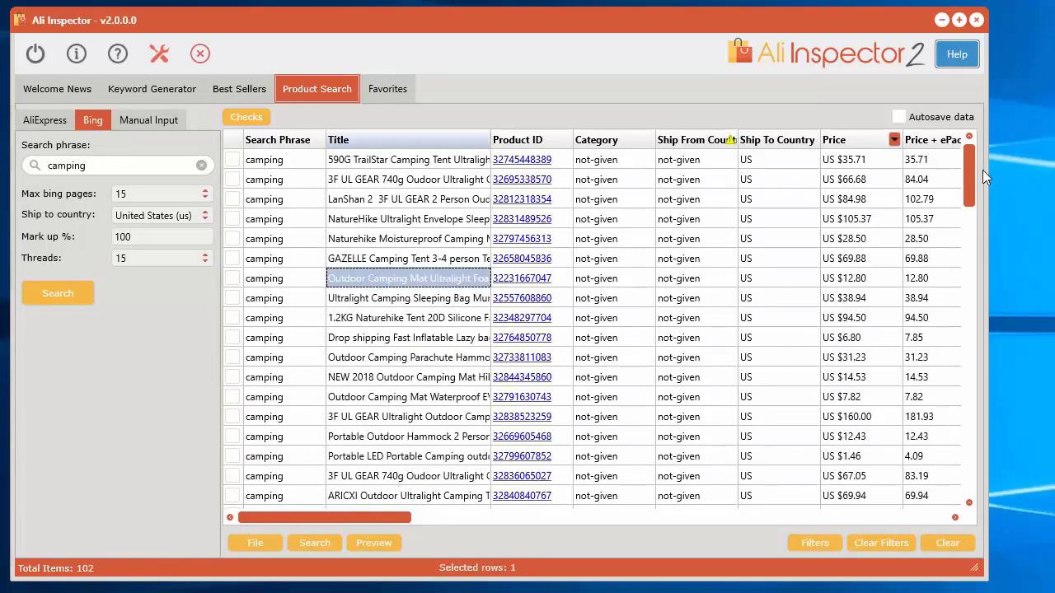
left_click_drag(974, 167, 982, 130)
left_click_drag(346, 517, 243, 503)
left_click(368, 198)
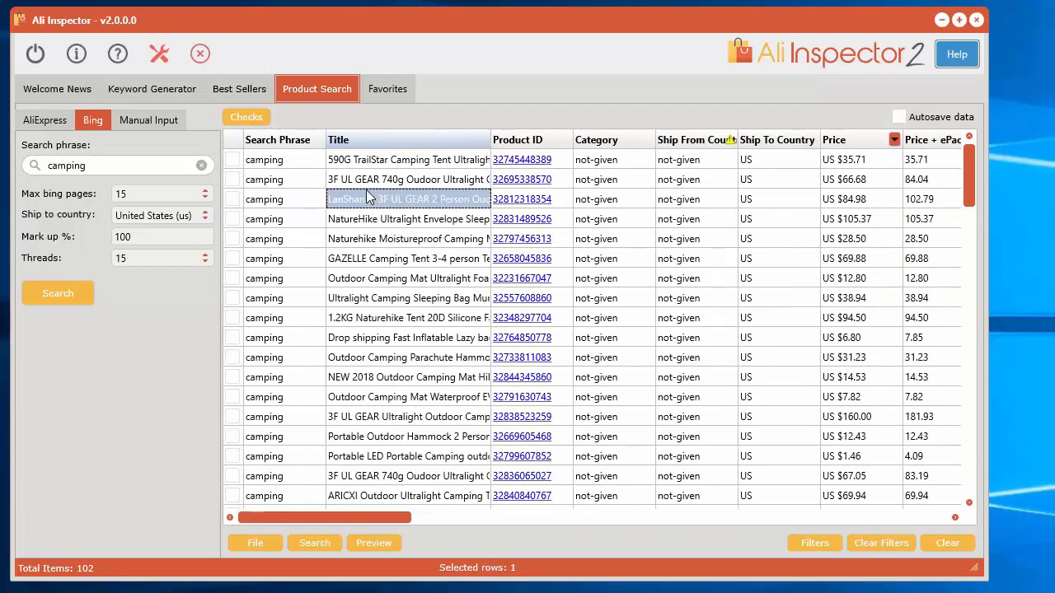
left_click(374, 240)
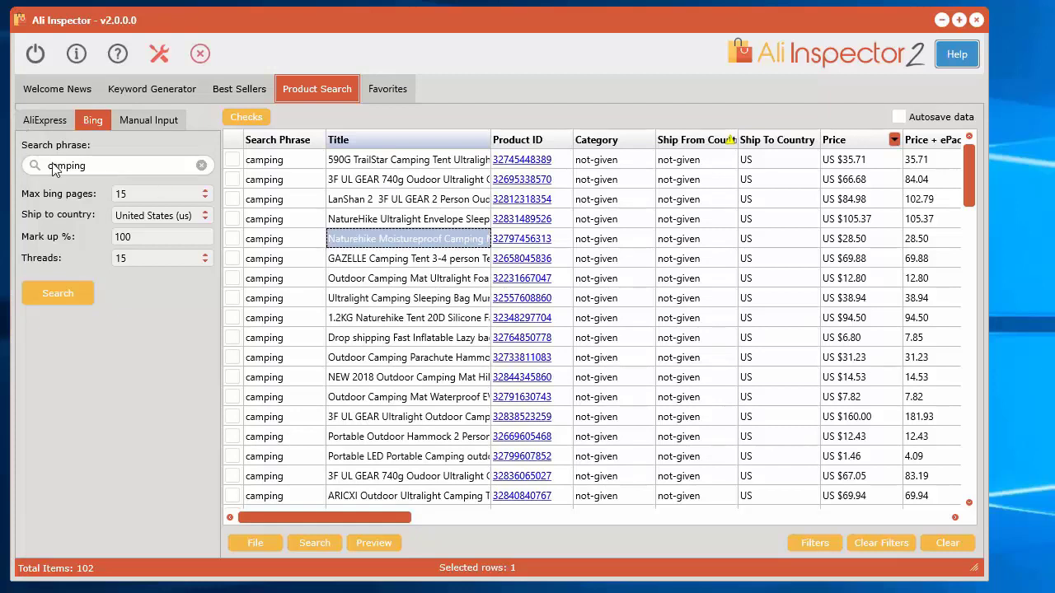
Step: Clear all results and switch to the Manual Input sub-tab
left_click(940, 540)
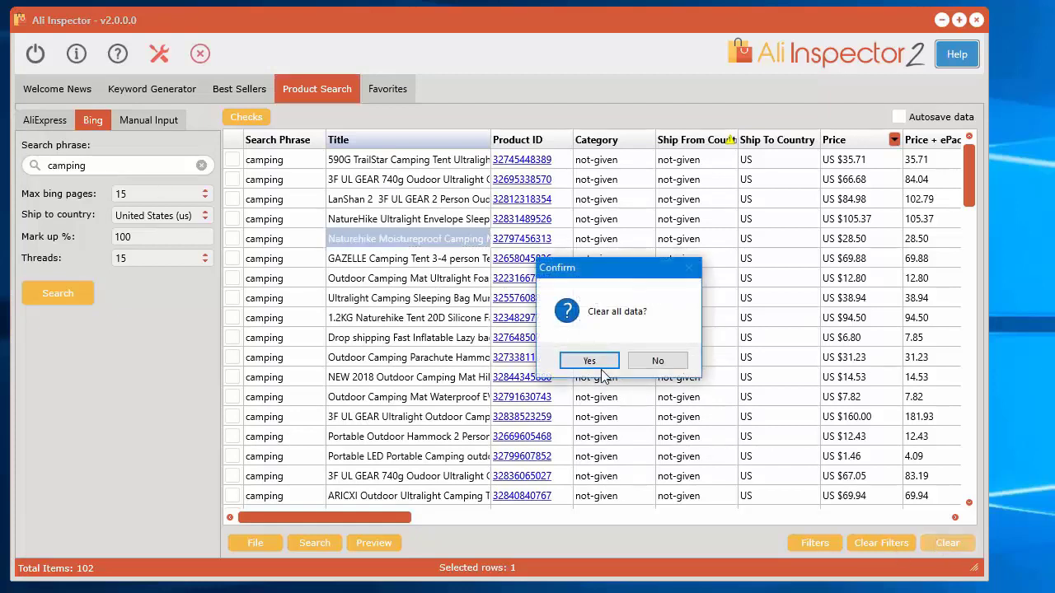
left_click(532, 357)
left_click(162, 122)
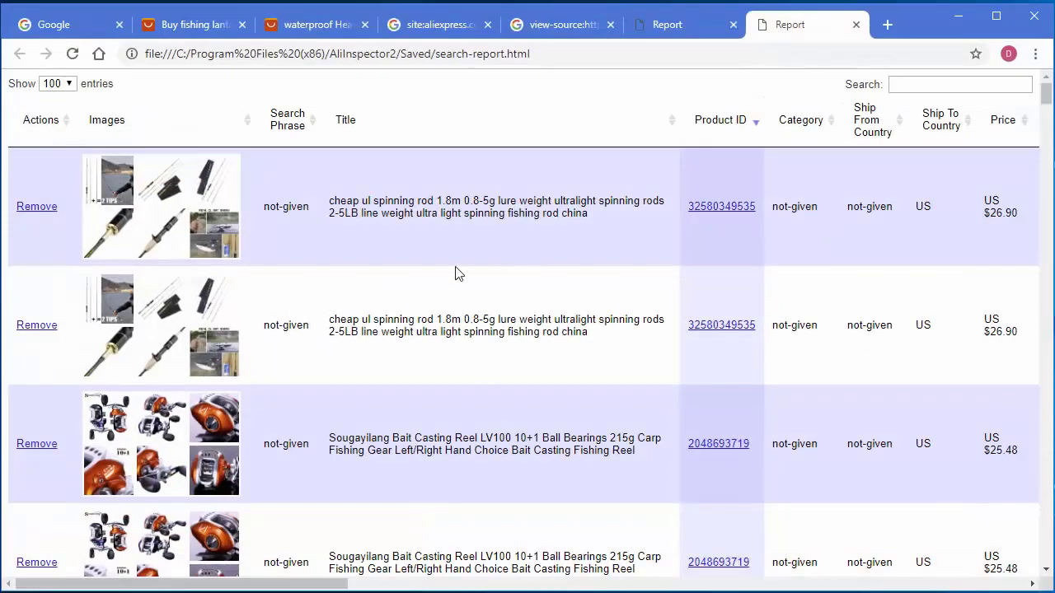
Step: Copy the DUBERY sunglasses product URL from Chrome into Manual Input and extract its data
left_click(718, 219)
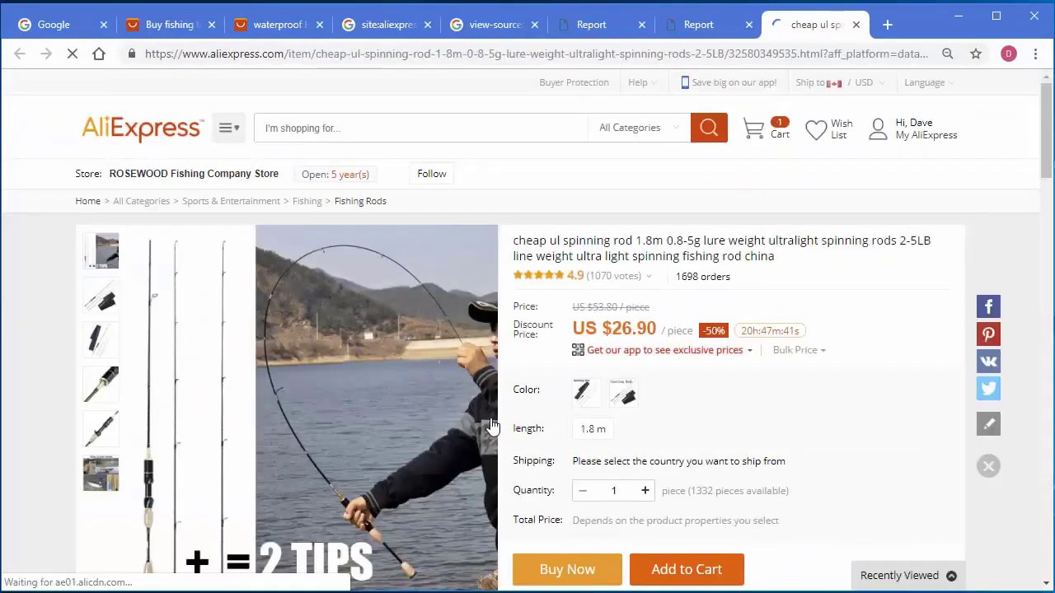
scroll(631, 283, "down", 10)
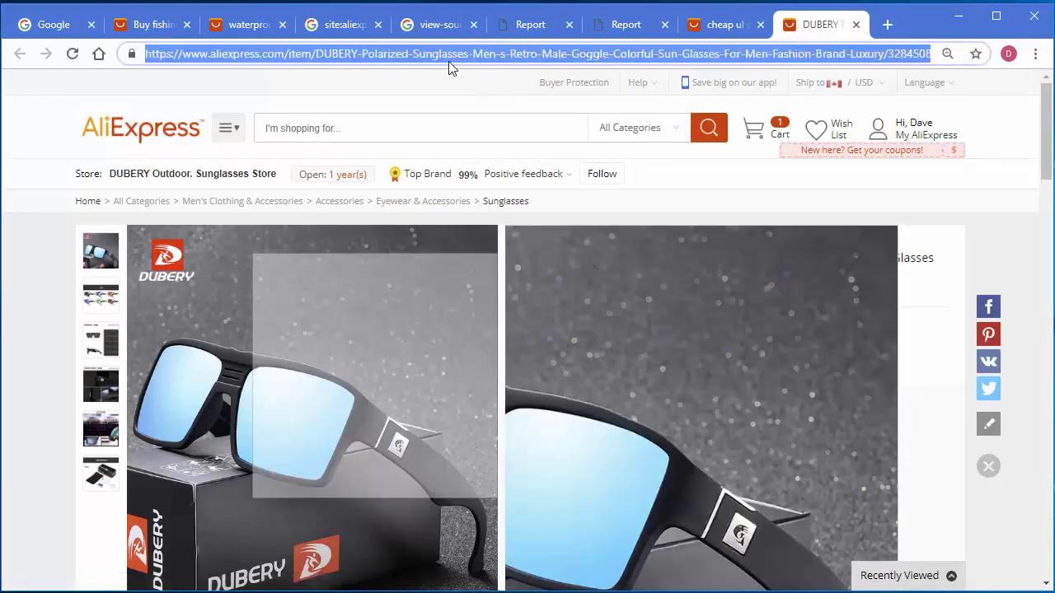
right_click(499, 55)
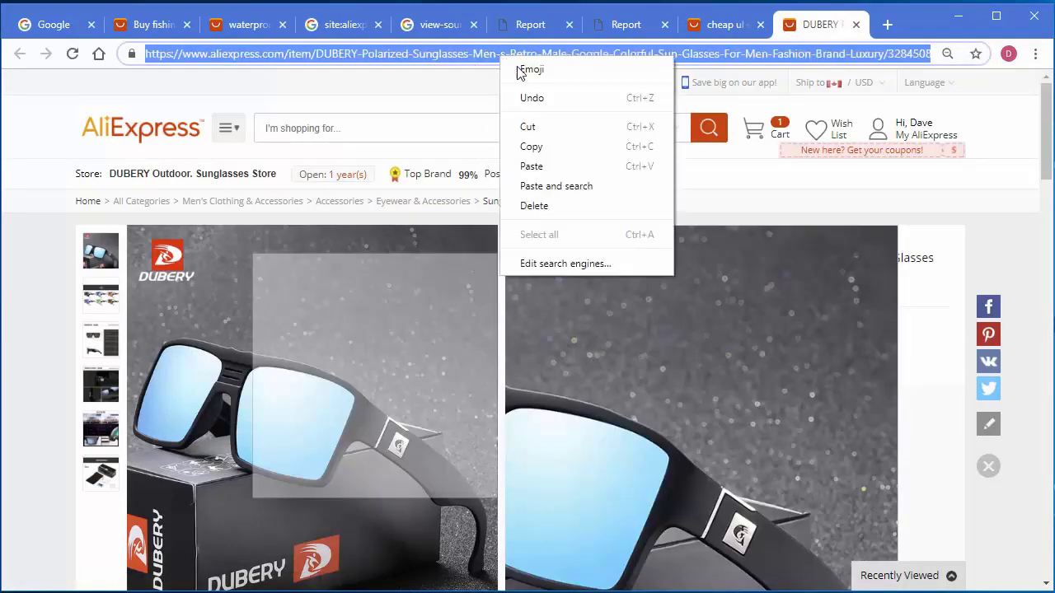
left_click(561, 148)
left_click(960, 16)
right_click(163, 326)
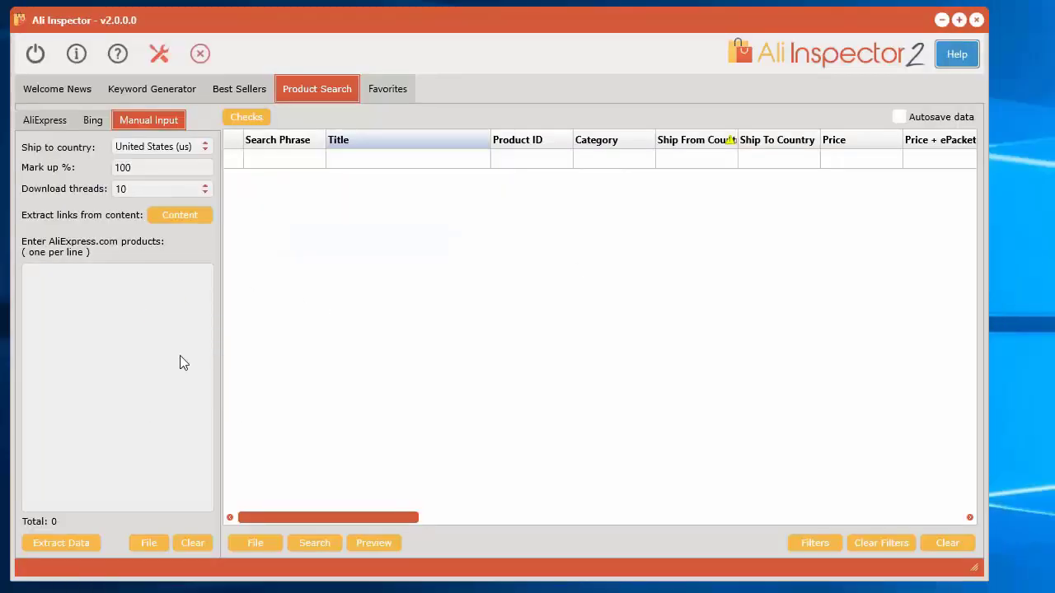
left_click(183, 358)
left_click(39, 547)
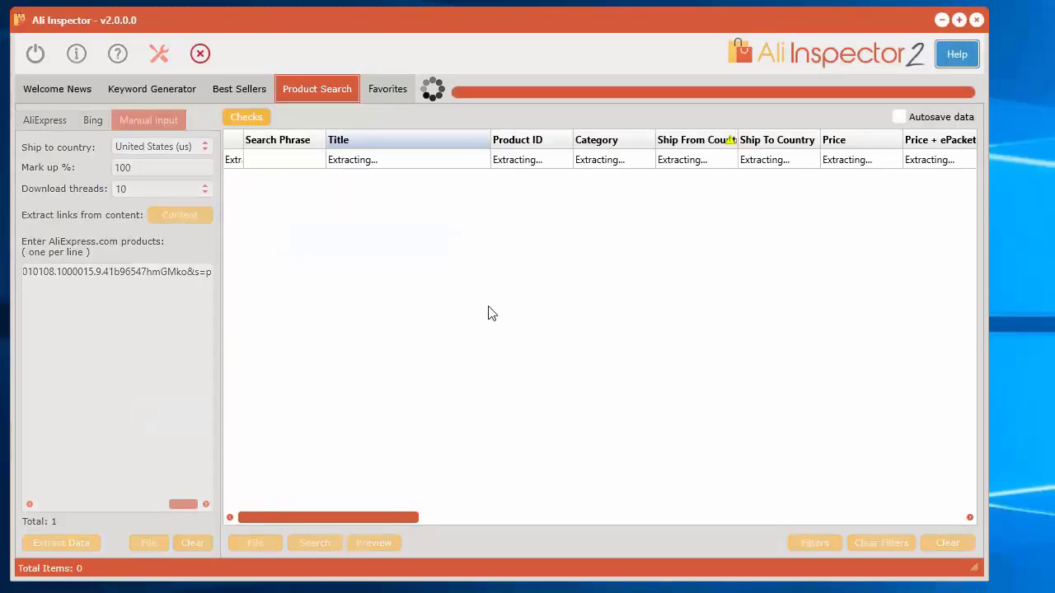
Step: Clear the results table and the product links list, then open the Extract Links window via Content
left_click_drag(341, 517, 309, 518)
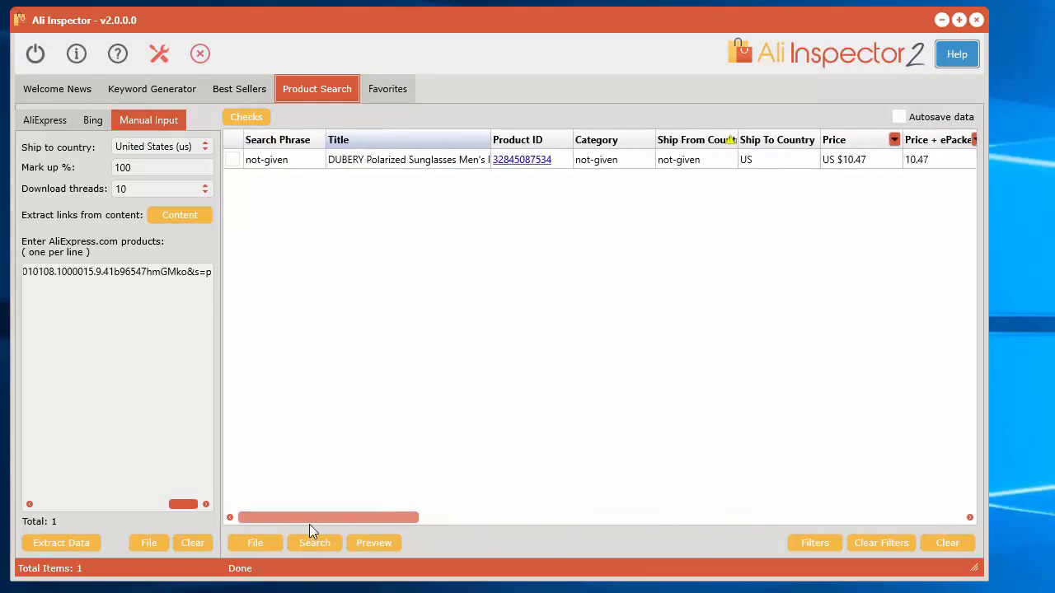
left_click(946, 543)
left_click(590, 360)
left_click(192, 542)
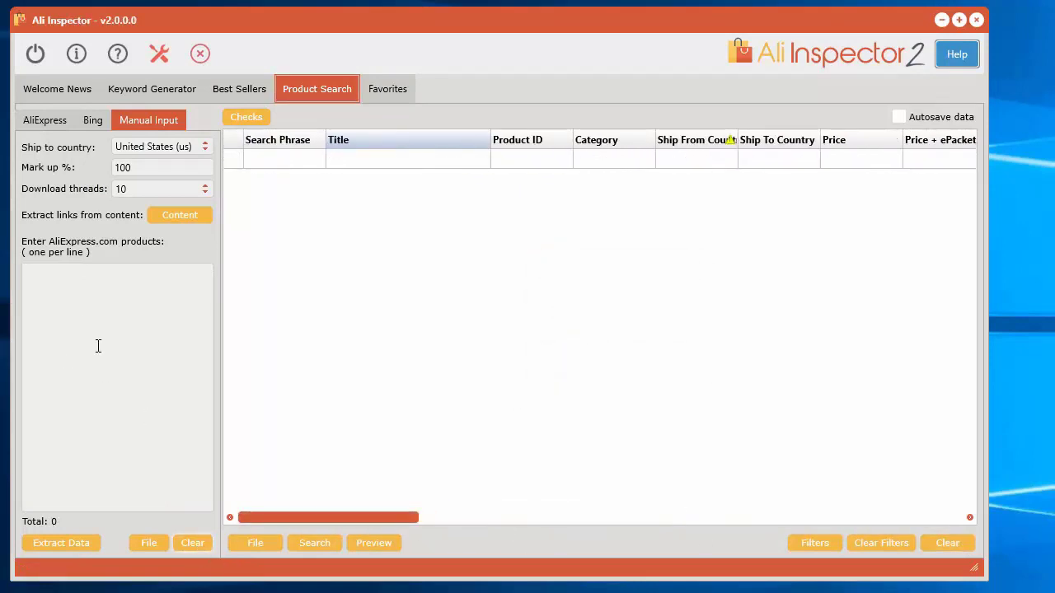
left_click(176, 216)
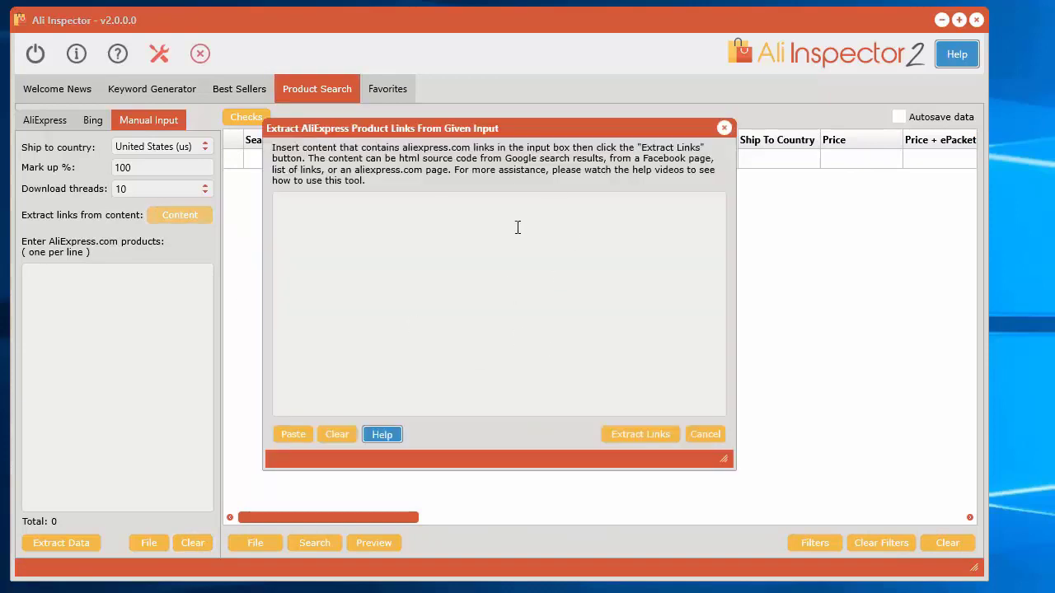
left_click_drag(536, 136, 572, 134)
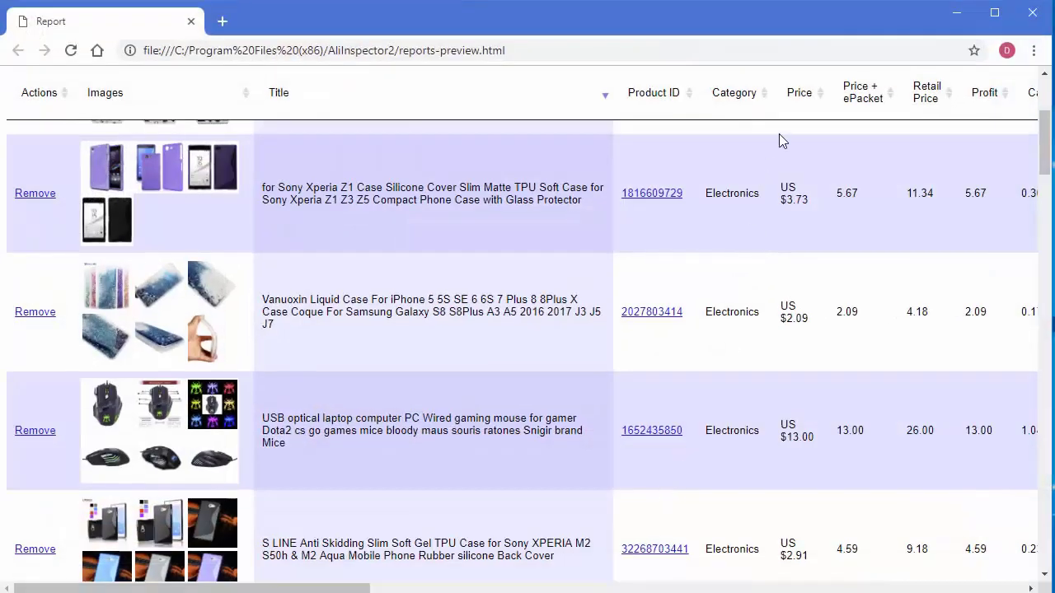
Step: In a new tab, search Google for site:aliexpress.com/item/ "fishing"
left_click(224, 23)
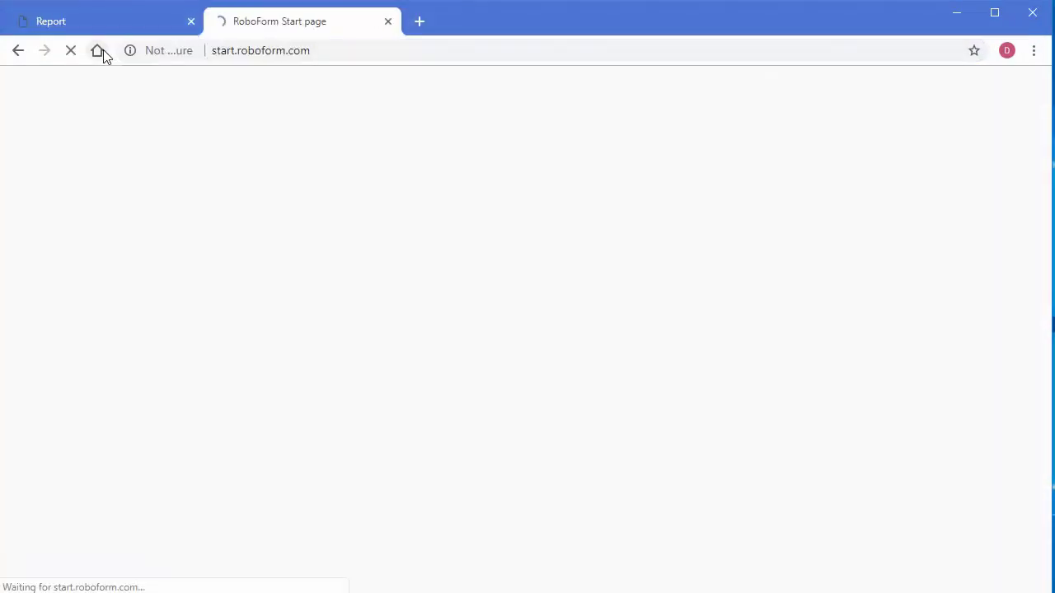
left_click(97, 50)
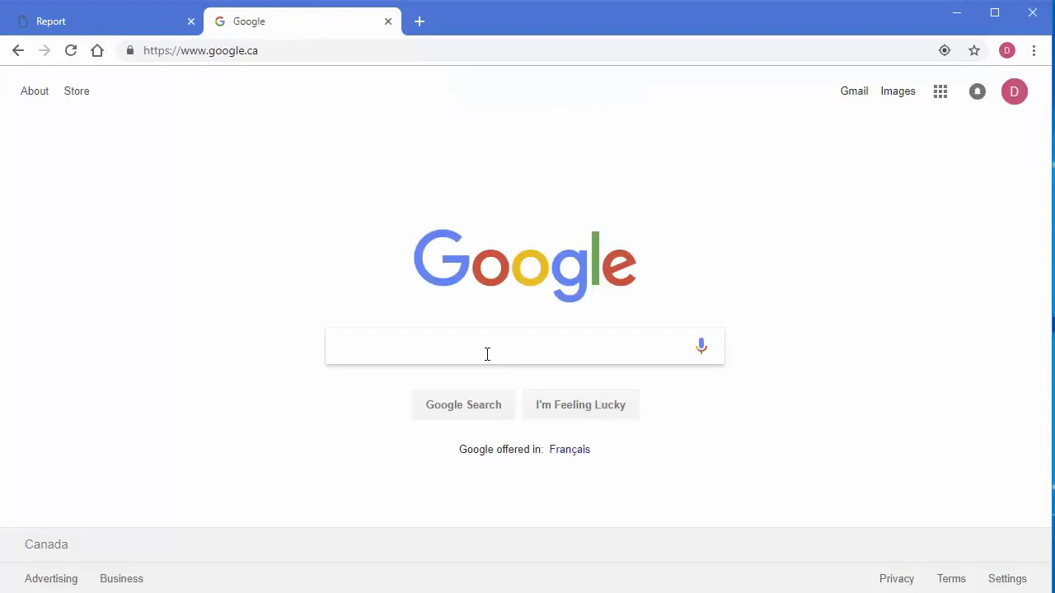
type("site:")
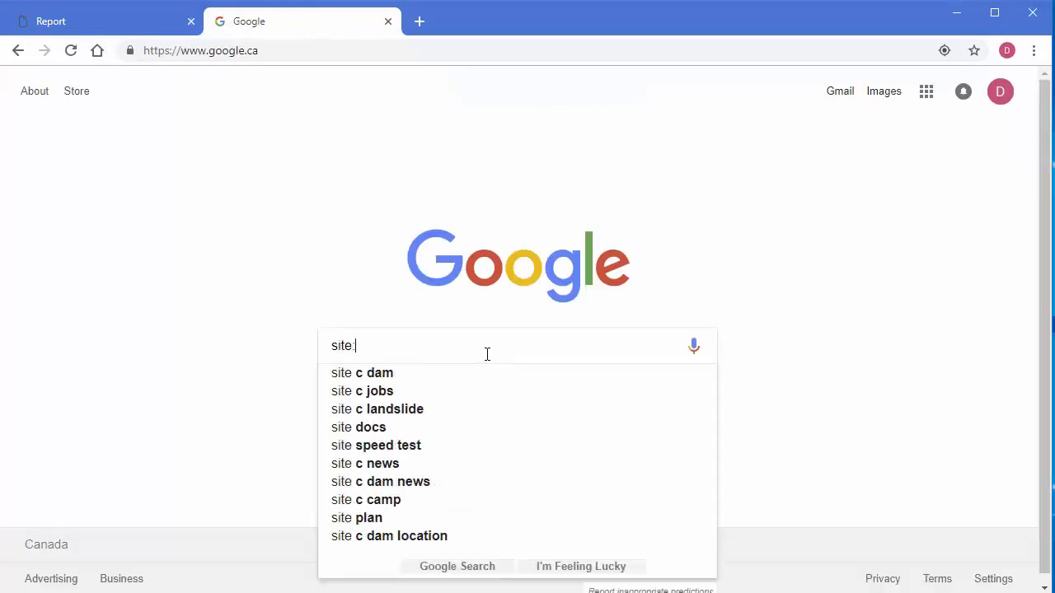
type("aliexpress.com/item/")
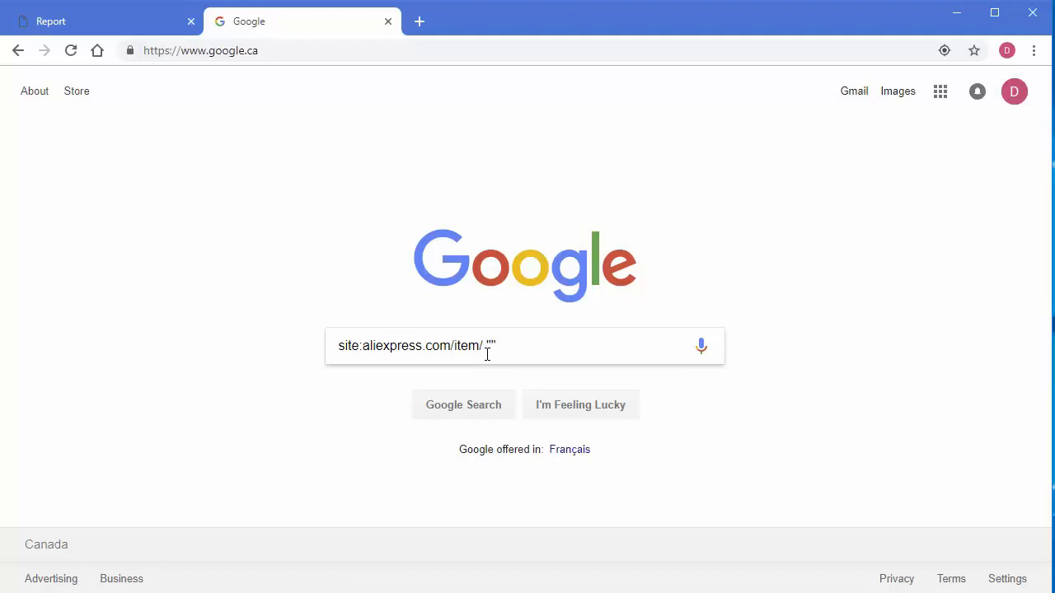
type("shing\"")
key("Return")
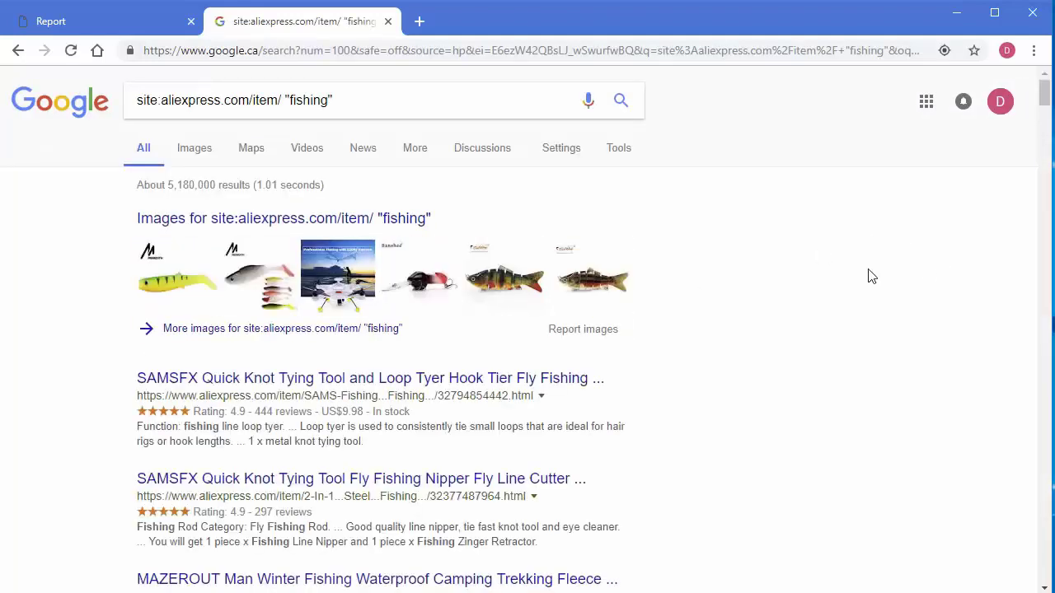
Step: Confirm Search settings shows 100 results per page, then go back to the results
left_click(559, 152)
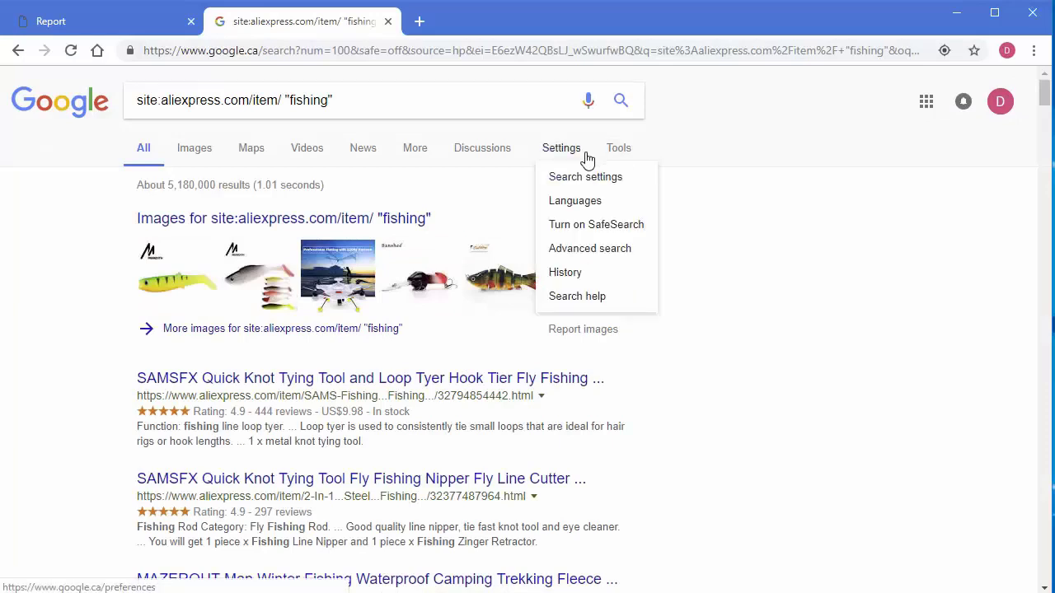
left_click(586, 178)
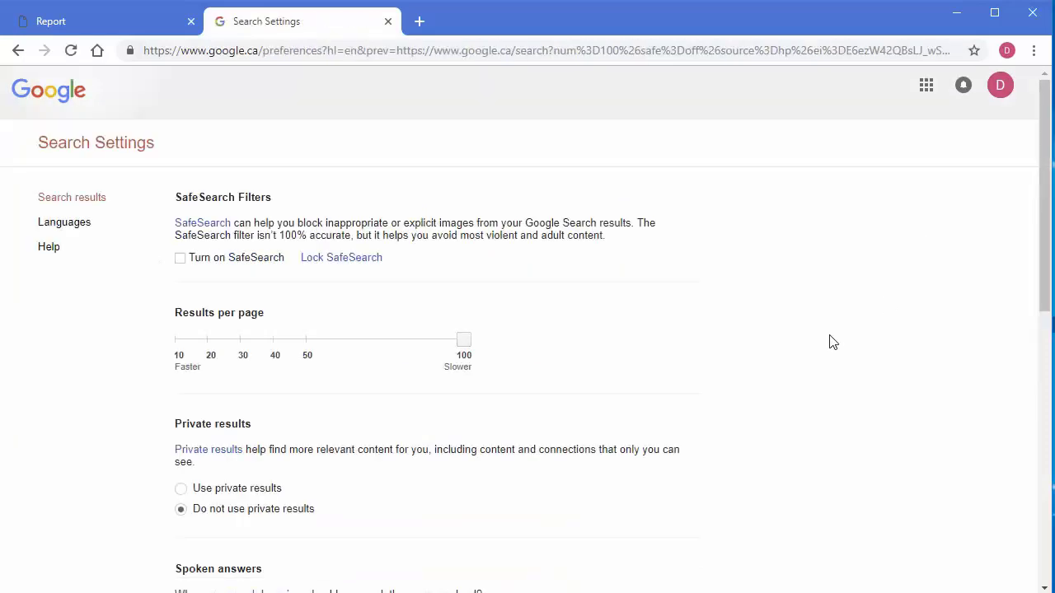
scroll(288, 457, "down", 3)
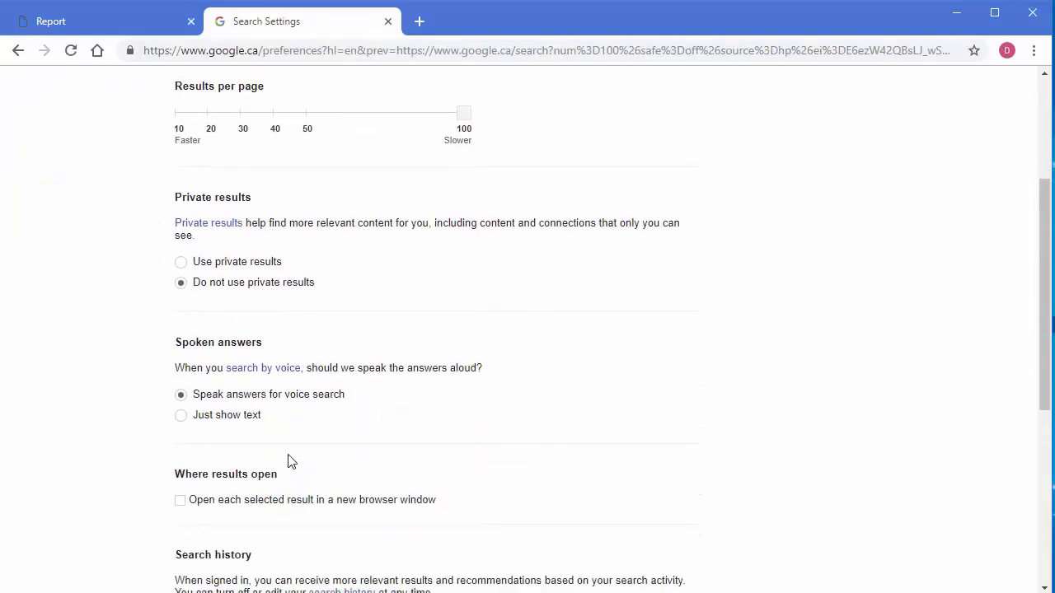
scroll(288, 461, "down", 5)
scroll(233, 495, "up", 6)
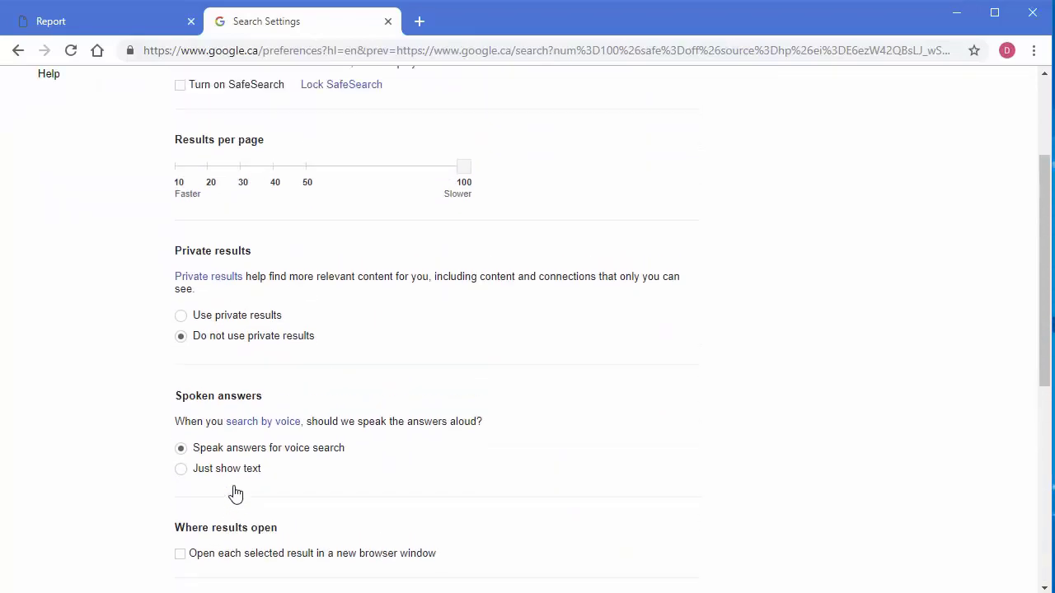
scroll(233, 493, "up", 2)
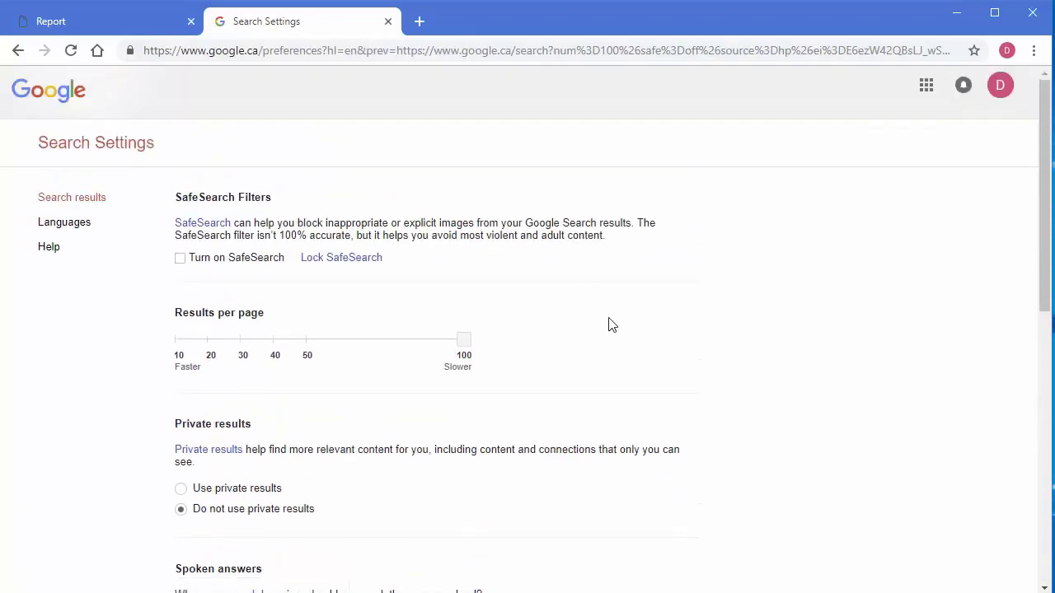
key("alt+Left")
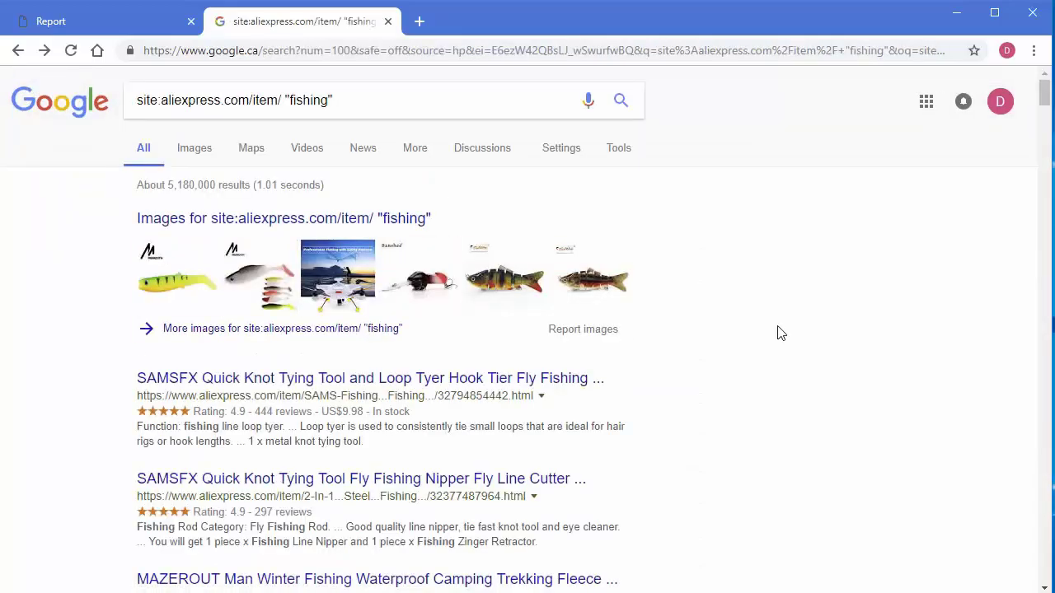
Step: Open the Google fishing results page's source with View page source to copy it
mouse_move(1043, 101)
left_mouse_down()
mouse_move(1029, 464)
mouse_move(1043, 581)
mouse_move(1042, 95)
left_mouse_up()
right_click(765, 380)
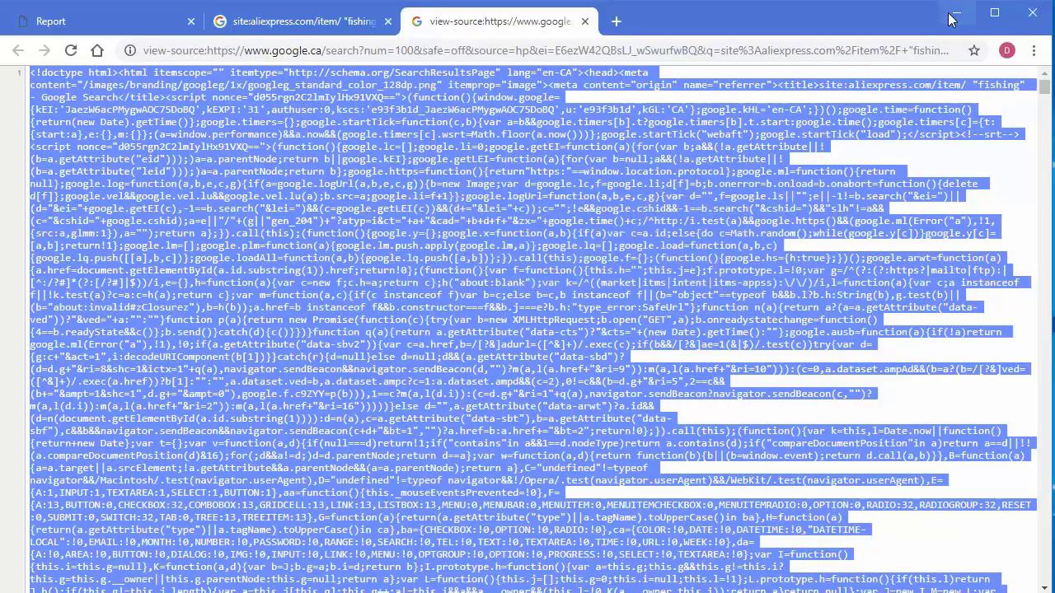
Step: Paste the copied page source into Extract Links and pull out its 188 AliExpress item links
left_click(955, 18)
right_click(428, 245)
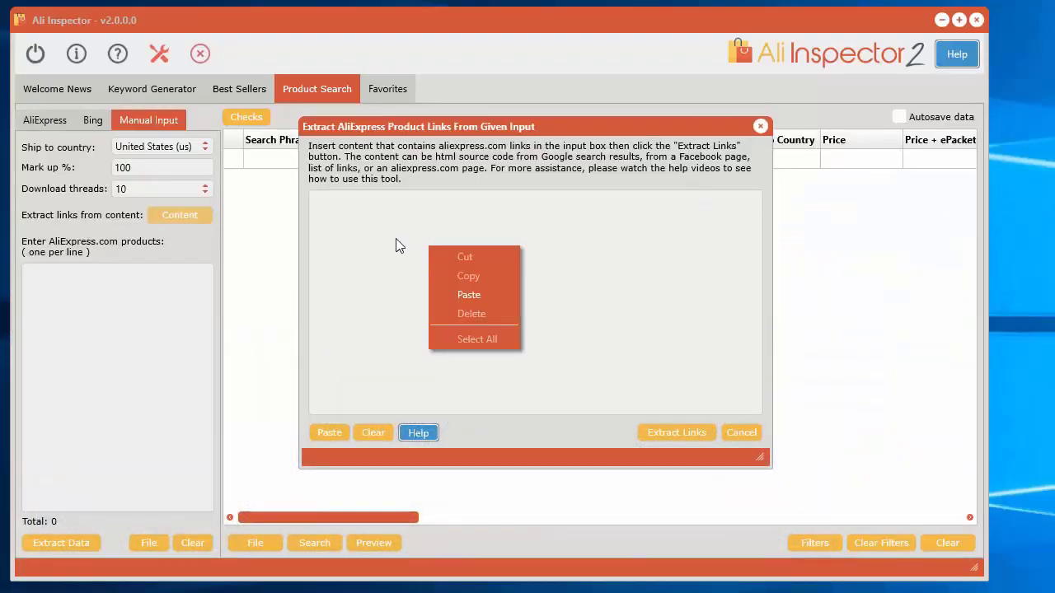
left_click(469, 294)
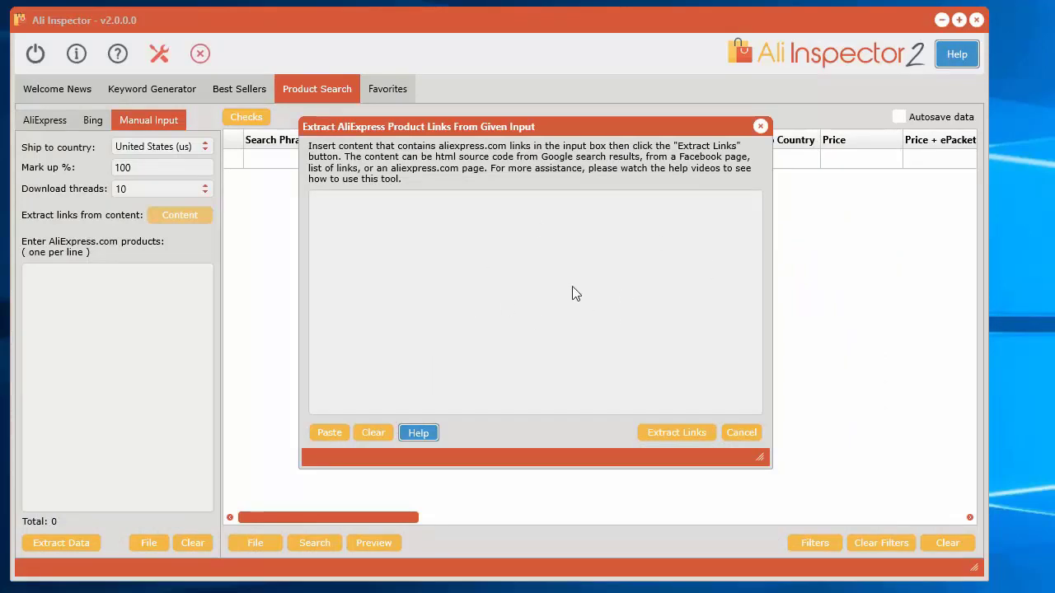
left_click(679, 434)
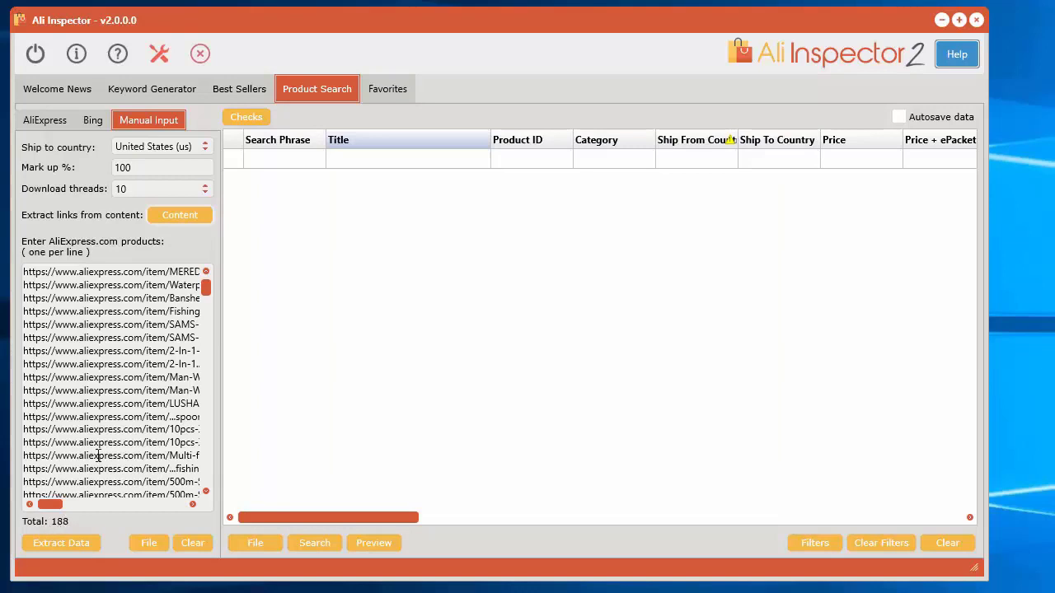
Step: Set Download threads to 15
left_click(203, 191)
scroll(151, 280, "down", 1)
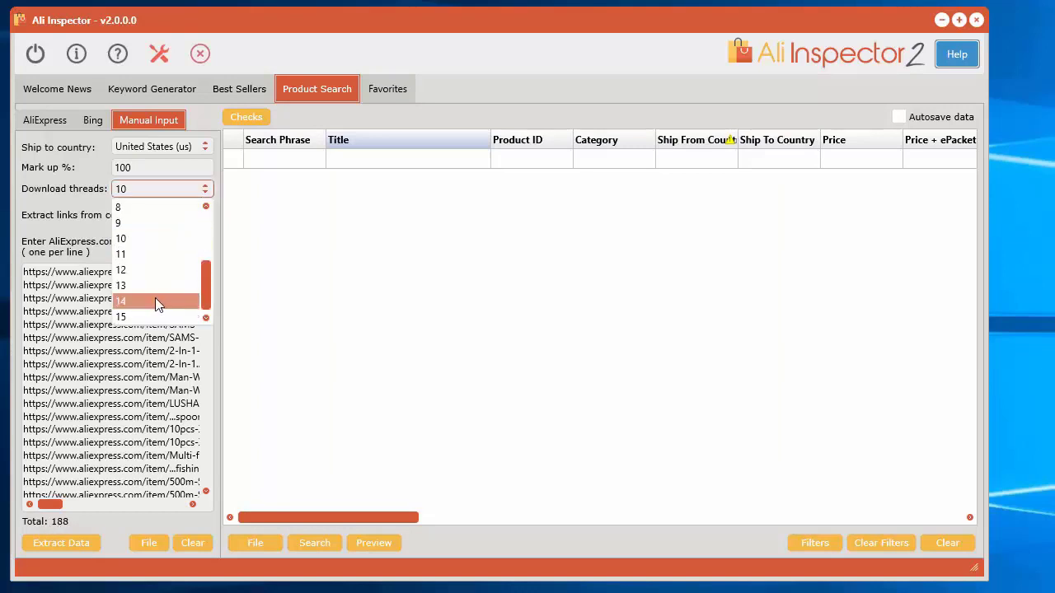
left_click(147, 318)
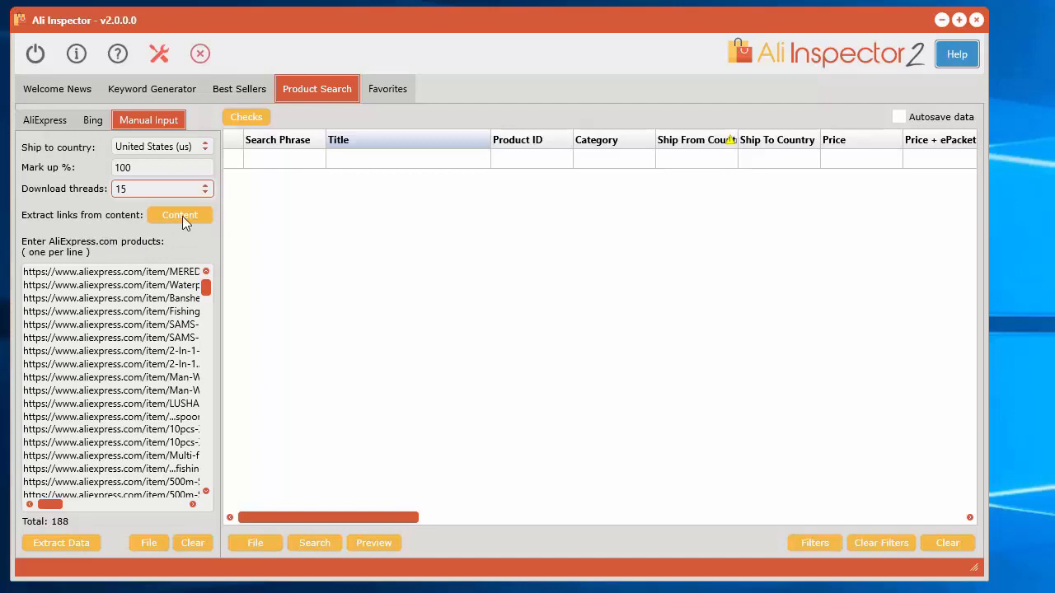
Step: Start downloading data for the 188 fishing products, then stop it early at 120 rows
left_click(58, 544)
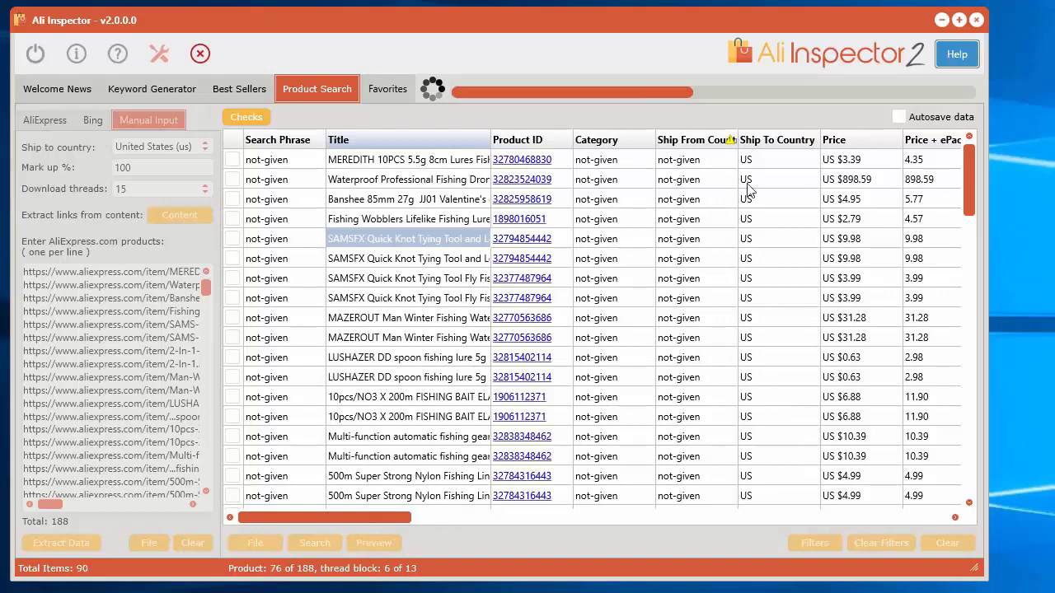
left_click(201, 54)
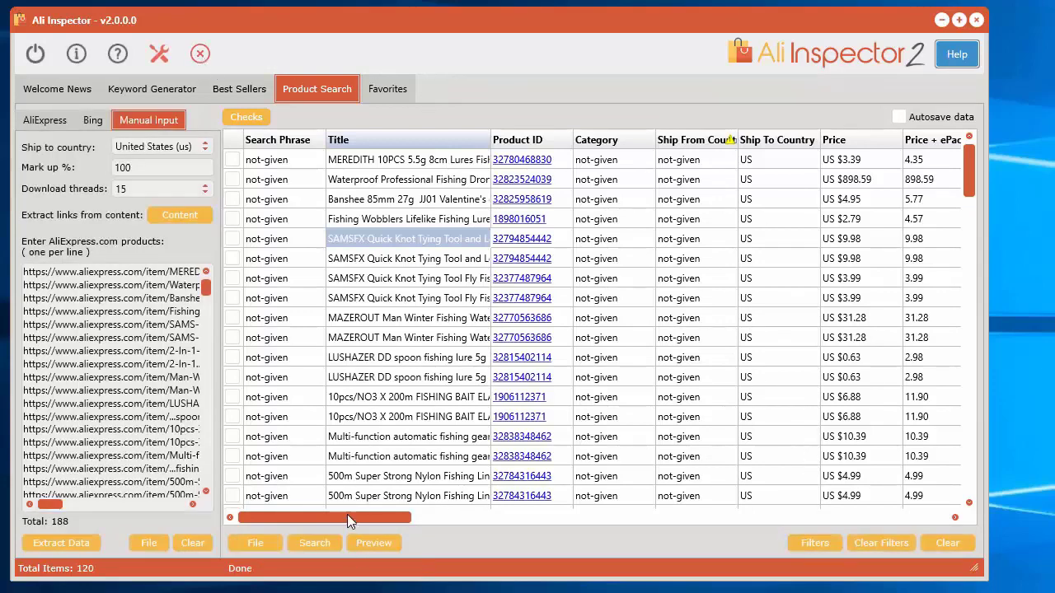
left_click_drag(396, 517, 516, 524)
Step: Scroll the table back and open the results save menu, closing it without choosing
left_click_drag(391, 498, 282, 491)
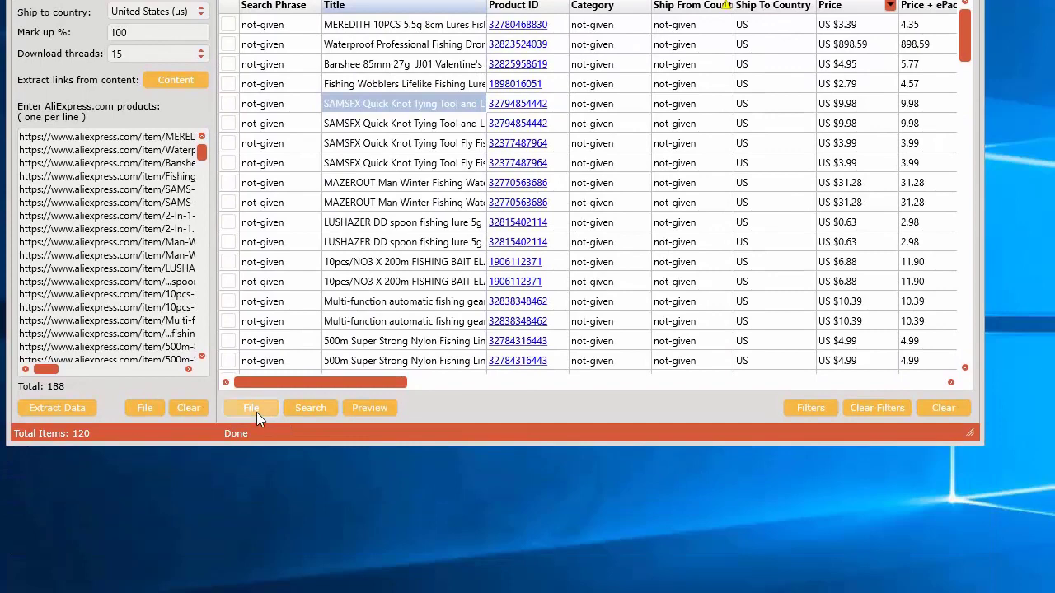
left_click(255, 438)
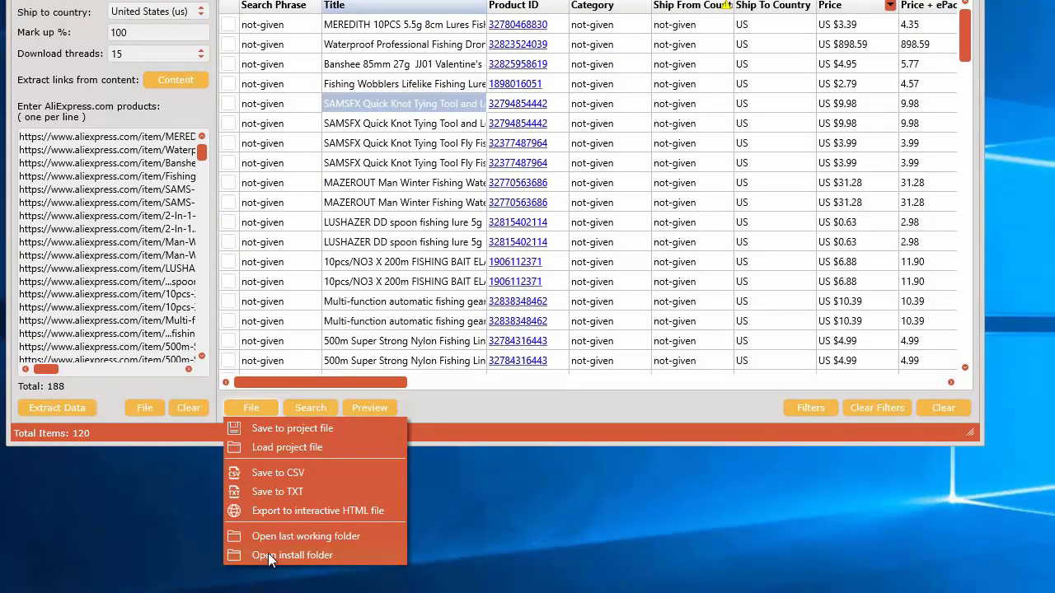
left_click(278, 491)
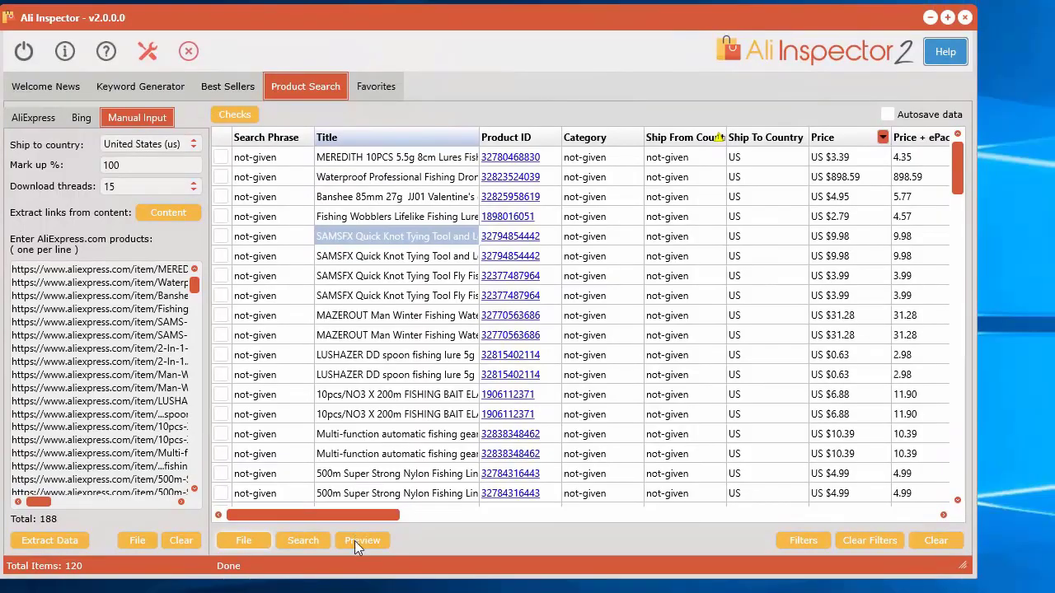
Step: Open reports-preview.html in Chrome and enlarge product thumbnails to inspect the fishing item images
left_click(354, 541)
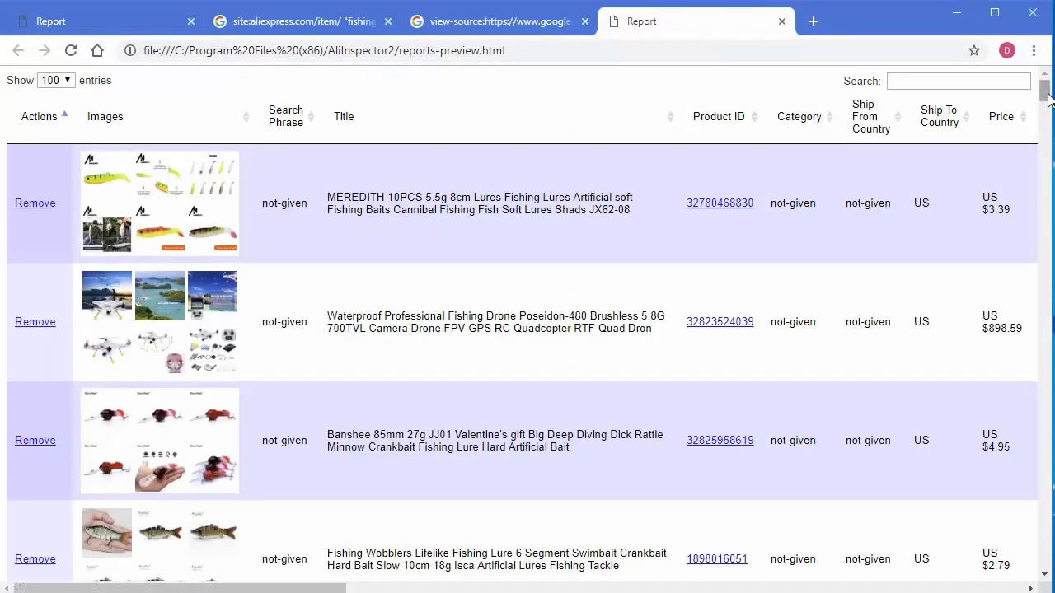
mouse_move(1044, 91)
left_mouse_down()
mouse_move(1048, 584)
mouse_move(1044, 89)
left_mouse_up()
mouse_move(175, 241)
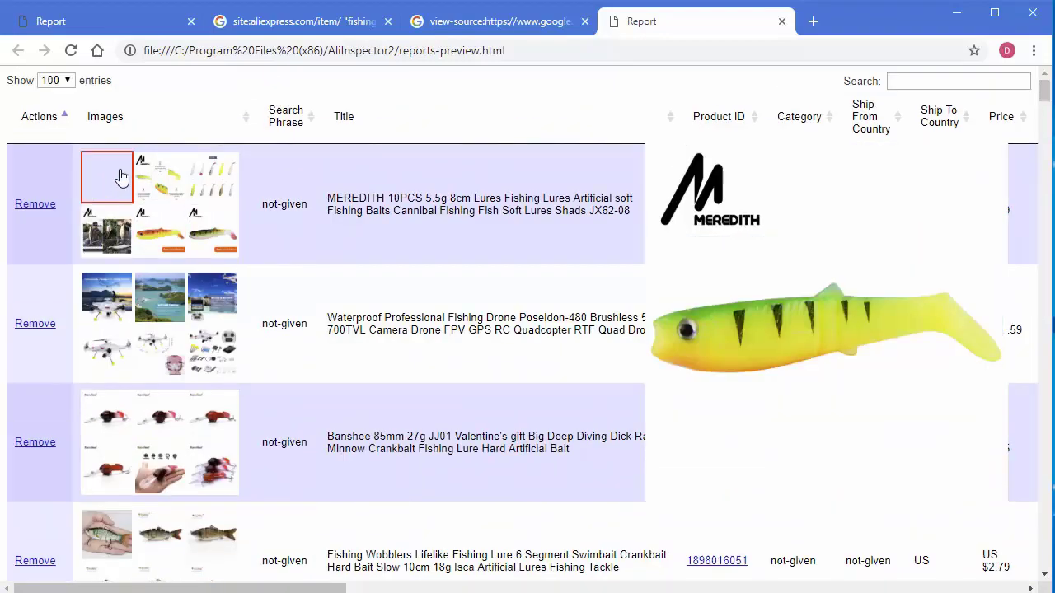
mouse_move(173, 369)
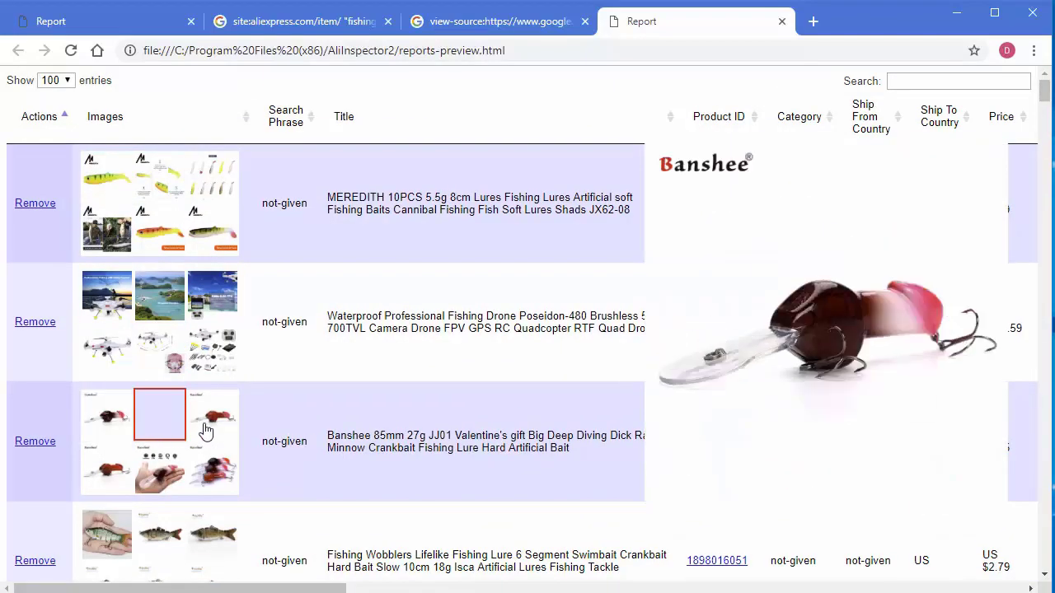
Step: Open Product details for the MEREDITH lure and copy its title
left_click(956, 29)
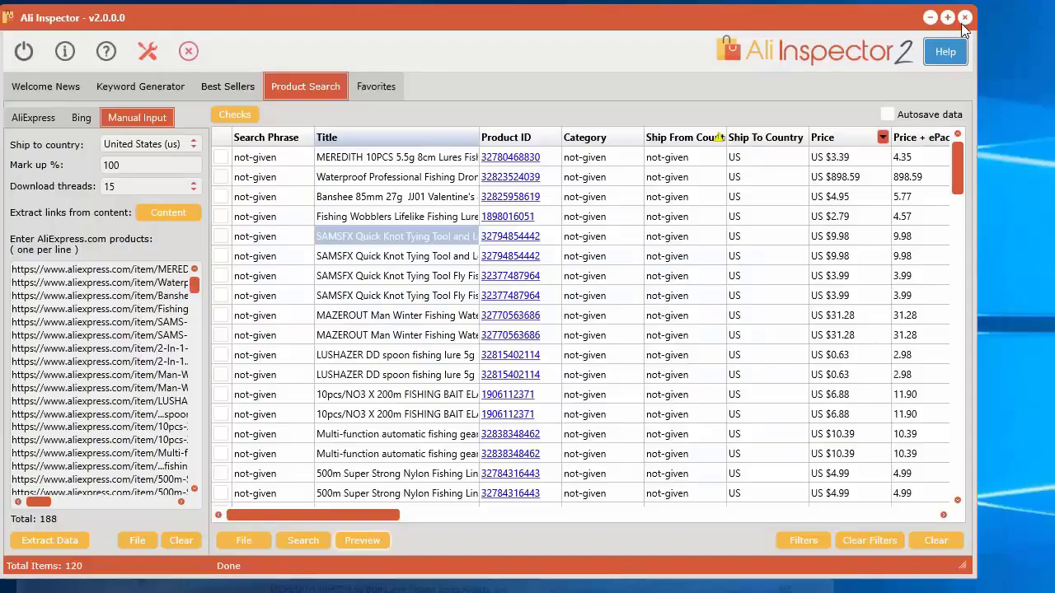
right_click(344, 162)
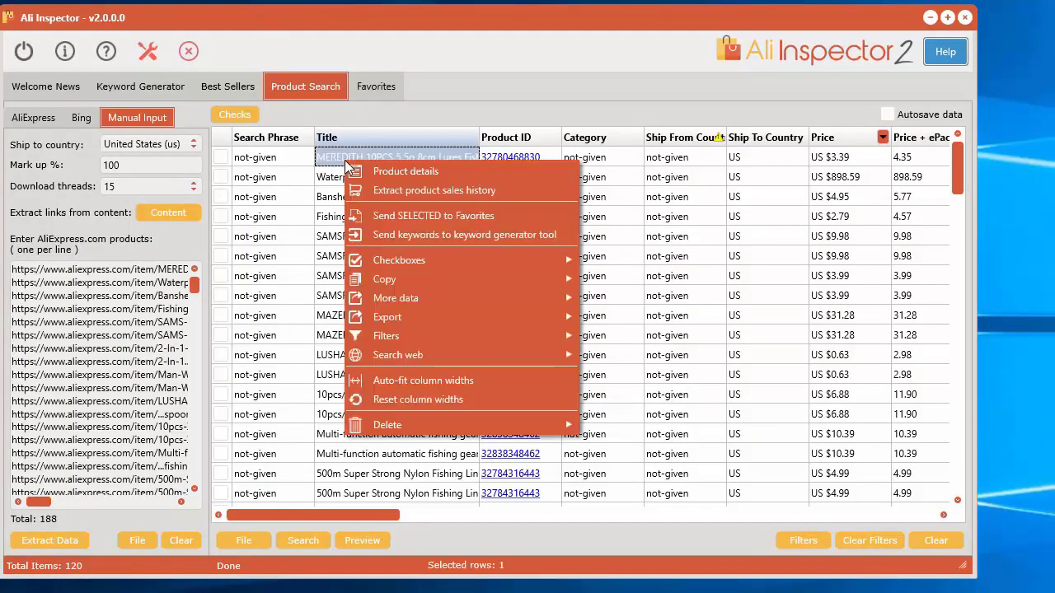
left_click(394, 173)
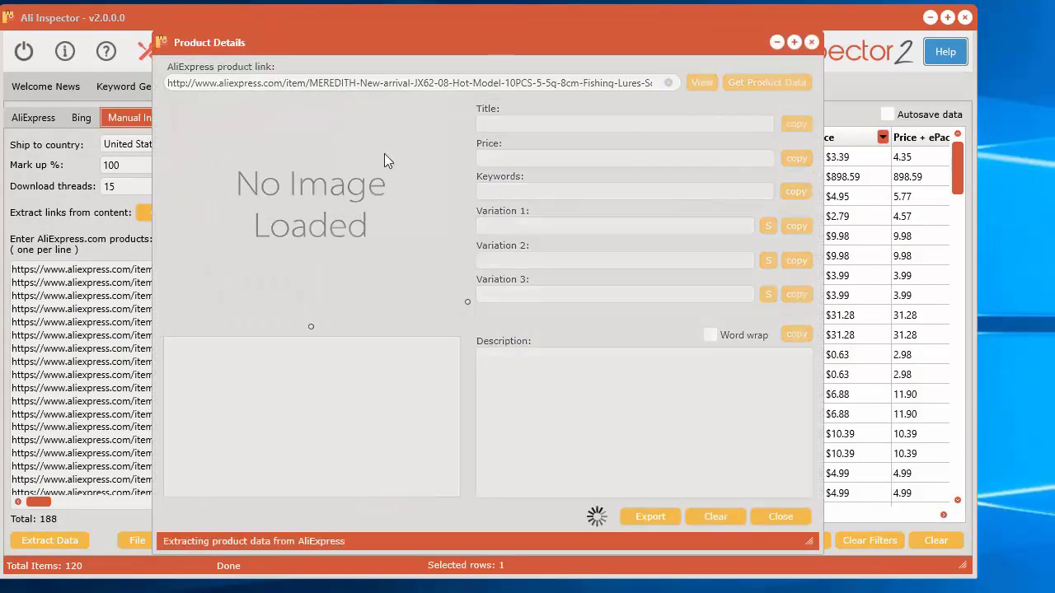
left_click_drag(427, 45, 457, 56)
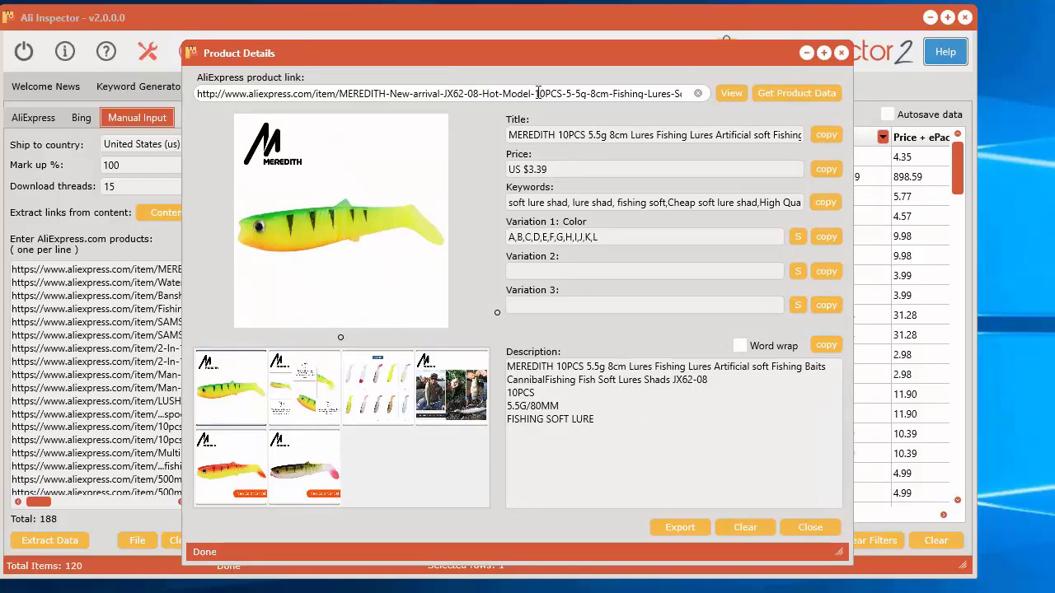
left_click_drag(477, 53, 467, 46)
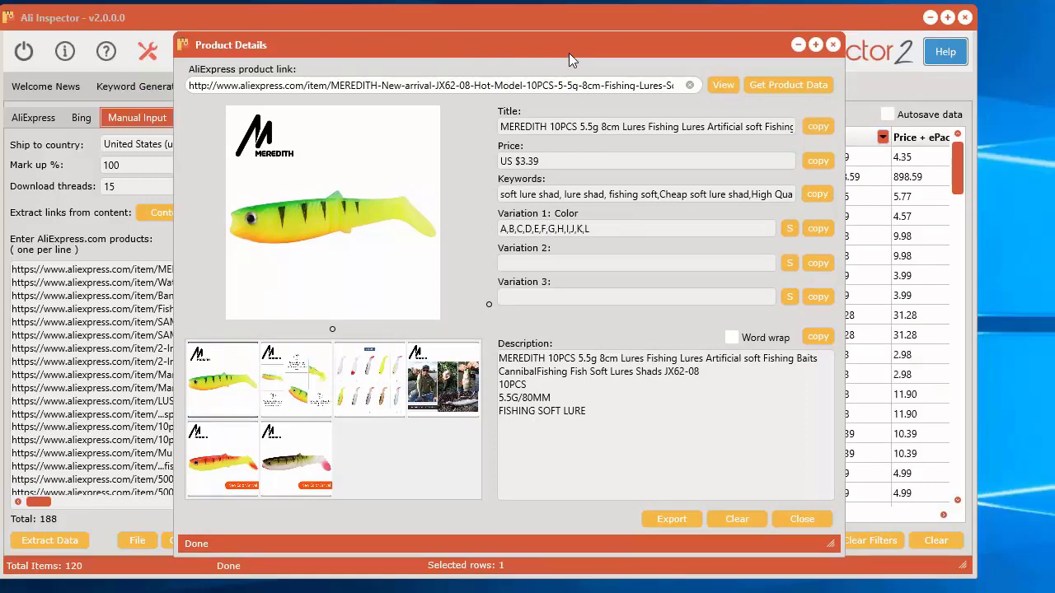
left_click_drag(569, 55, 493, 49)
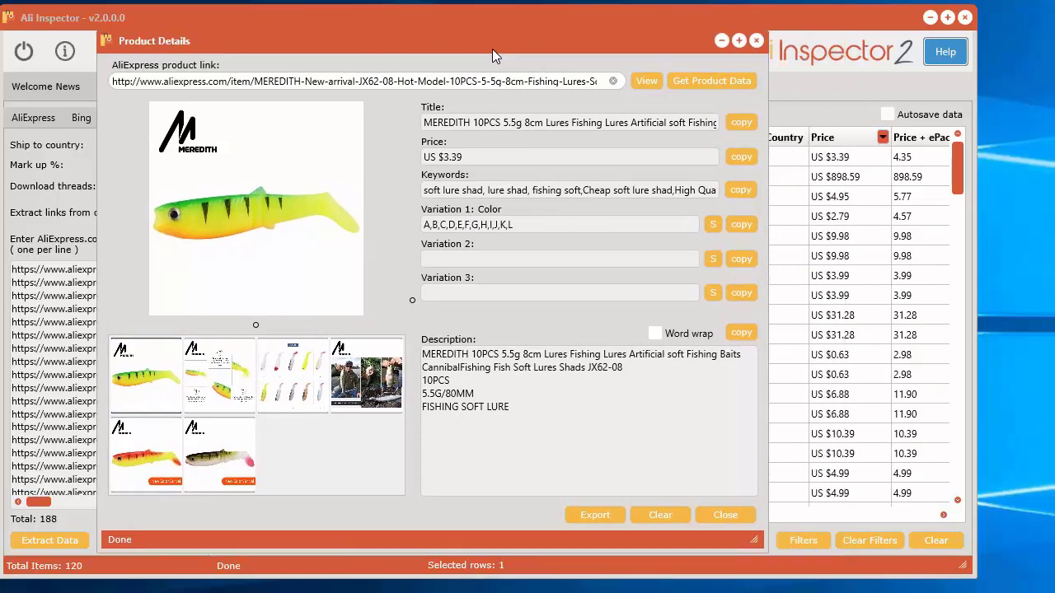
left_click(742, 124)
Step: Load the SAMSFX knot tying tool's details, then close the Product Details window
left_click_drag(458, 41, 699, 69)
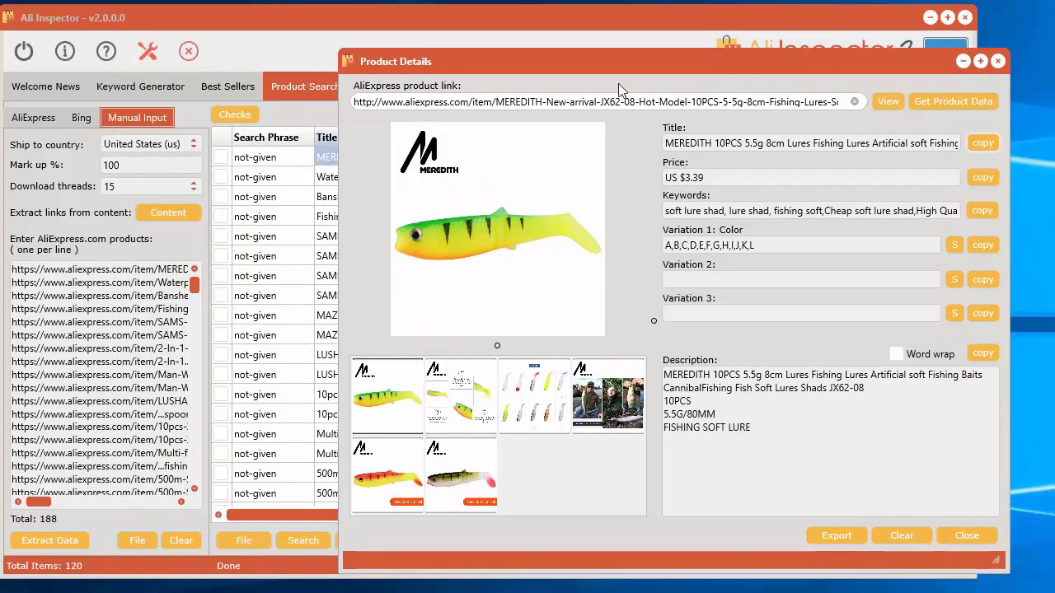
left_click_drag(546, 74, 930, 80)
left_click_drag(658, 19, 380, 25)
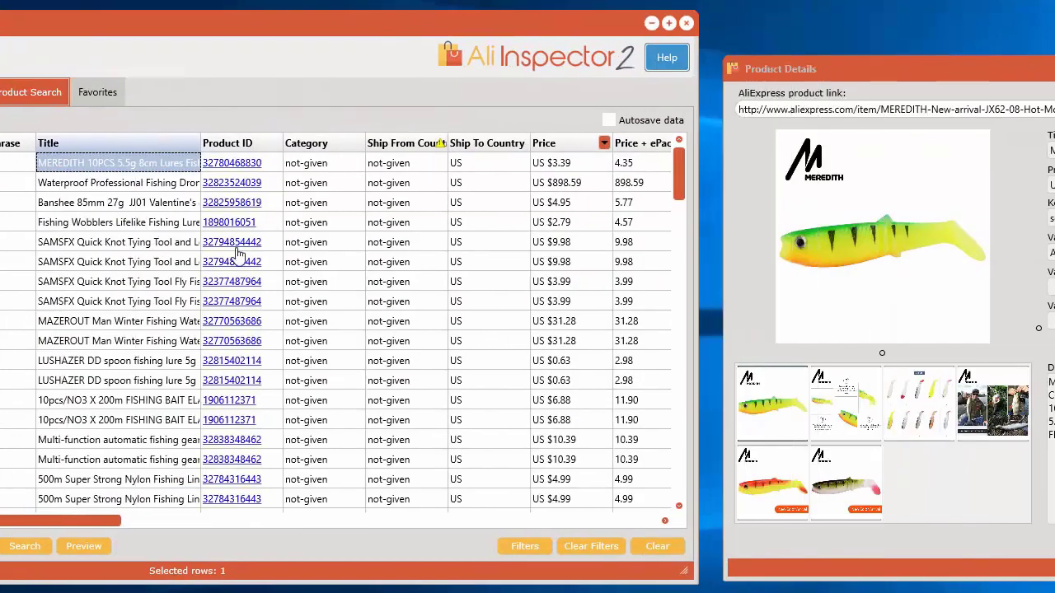
left_click(154, 267)
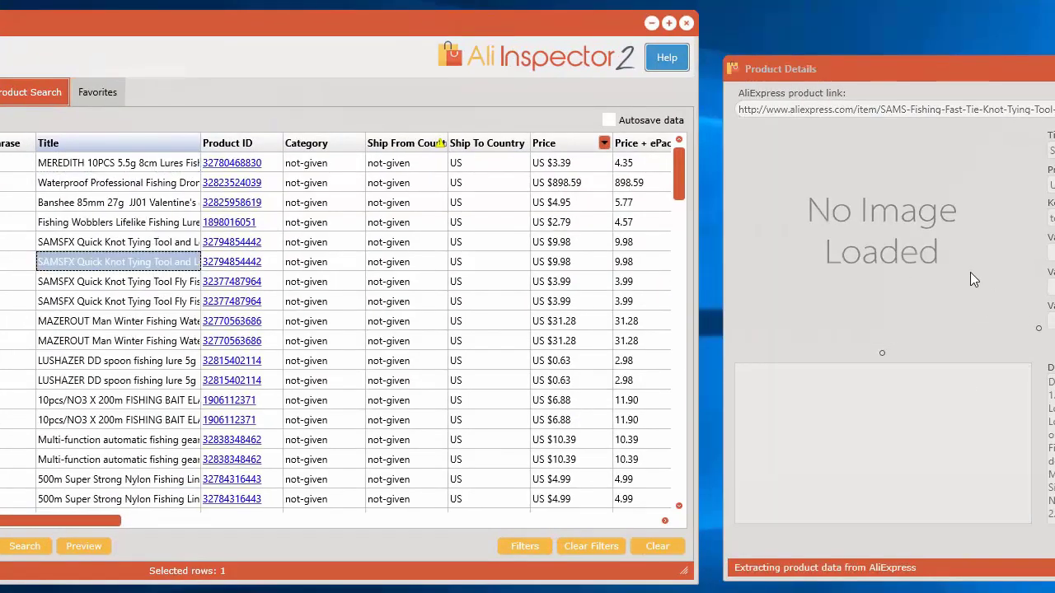
left_click_drag(967, 67, 630, 59)
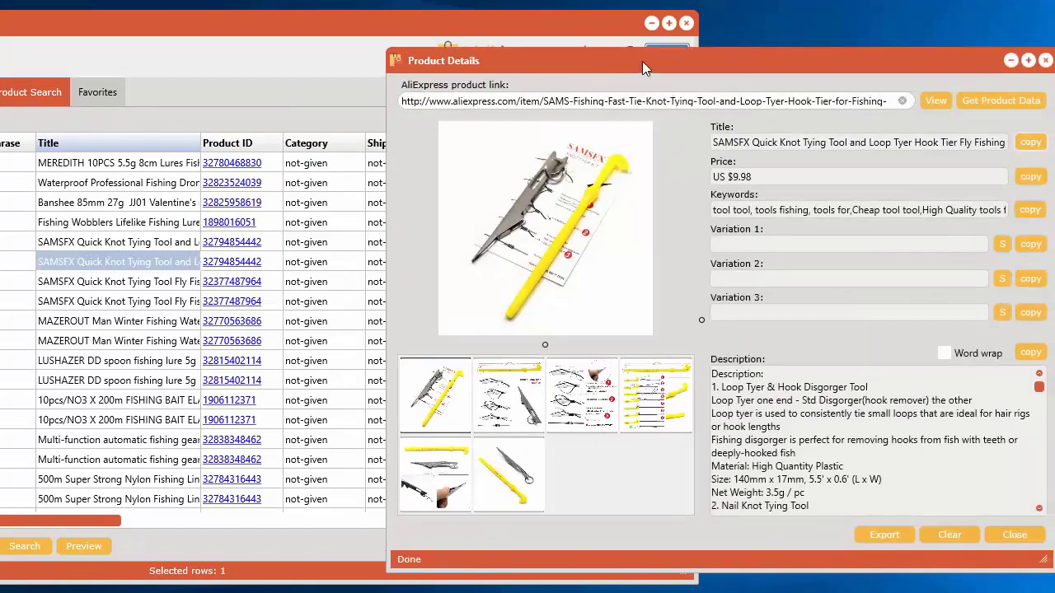
left_click(1045, 60)
left_click_drag(470, 29, 742, 23)
Step: Send the ticked Banshee and SAMSFX products to Favorites
left_click(290, 205)
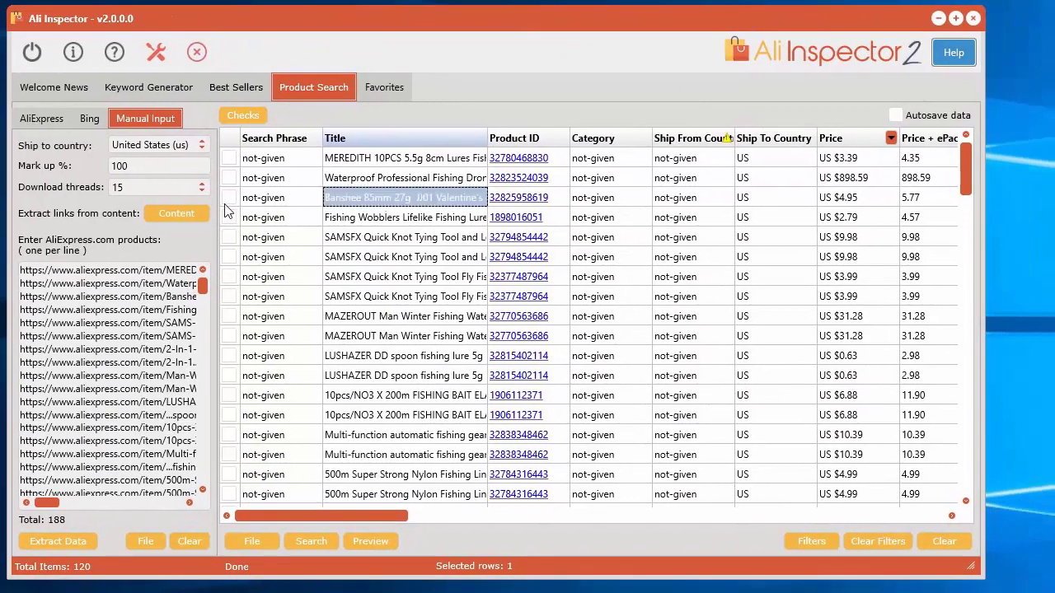
left_click(229, 198)
left_click(229, 237)
right_click(338, 203)
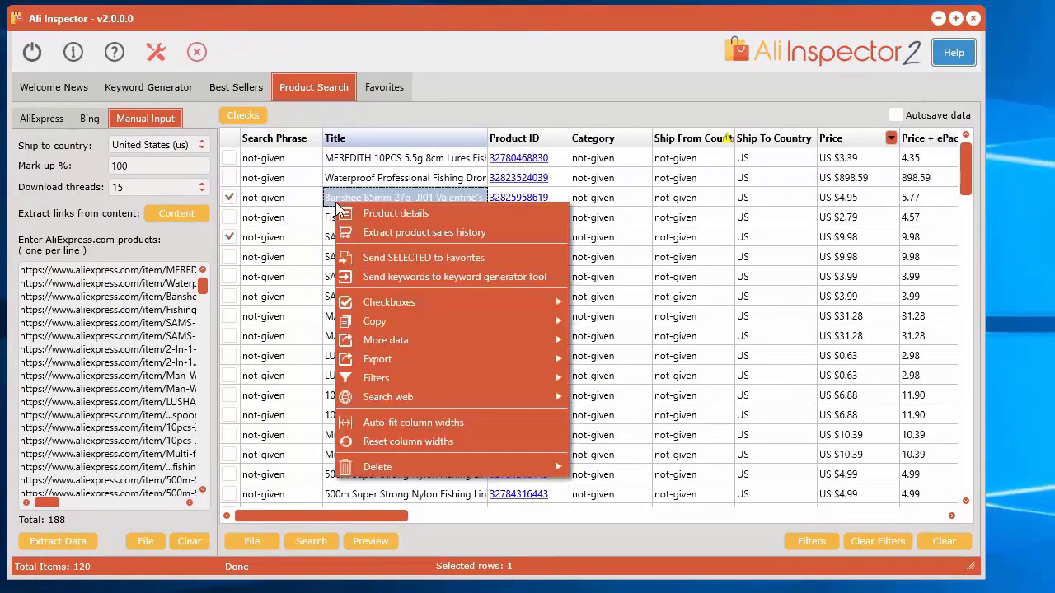
left_click(399, 258)
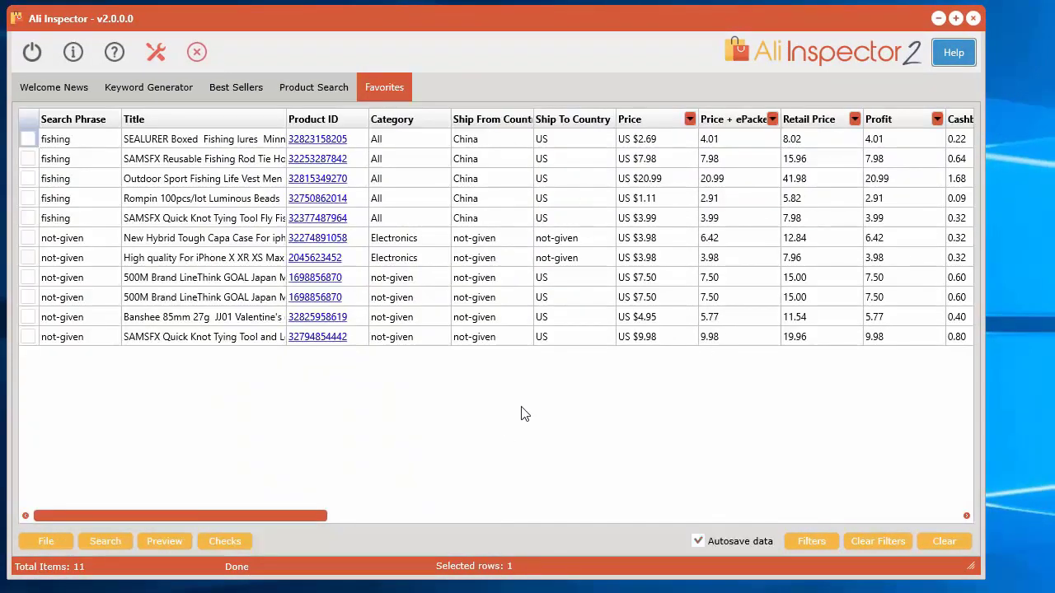
Step: Send the Banshee product's keywords to the keyword generator tool
left_click(317, 89)
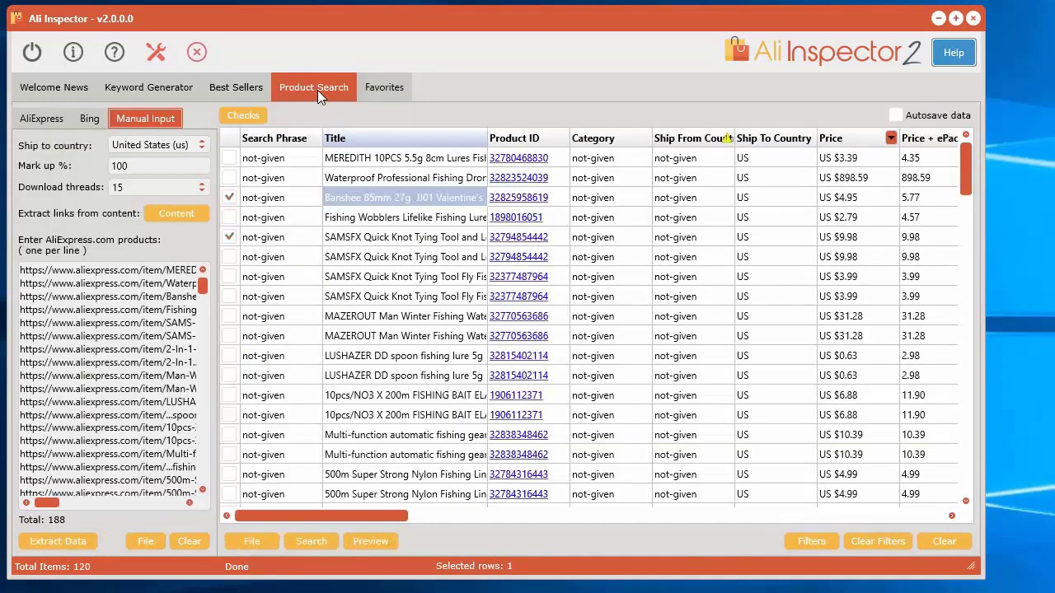
right_click(365, 198)
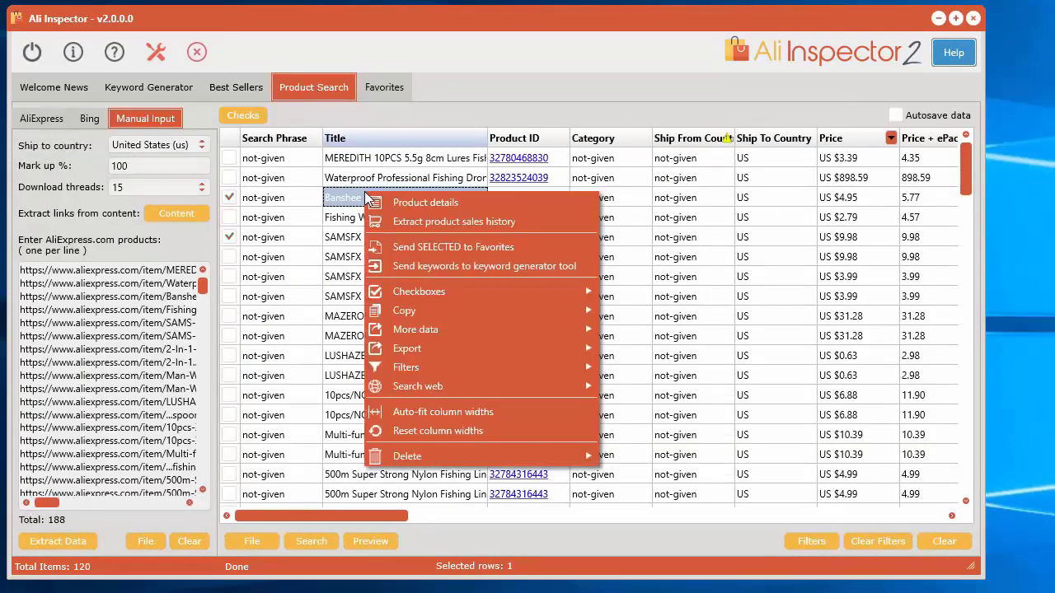
left_click(430, 266)
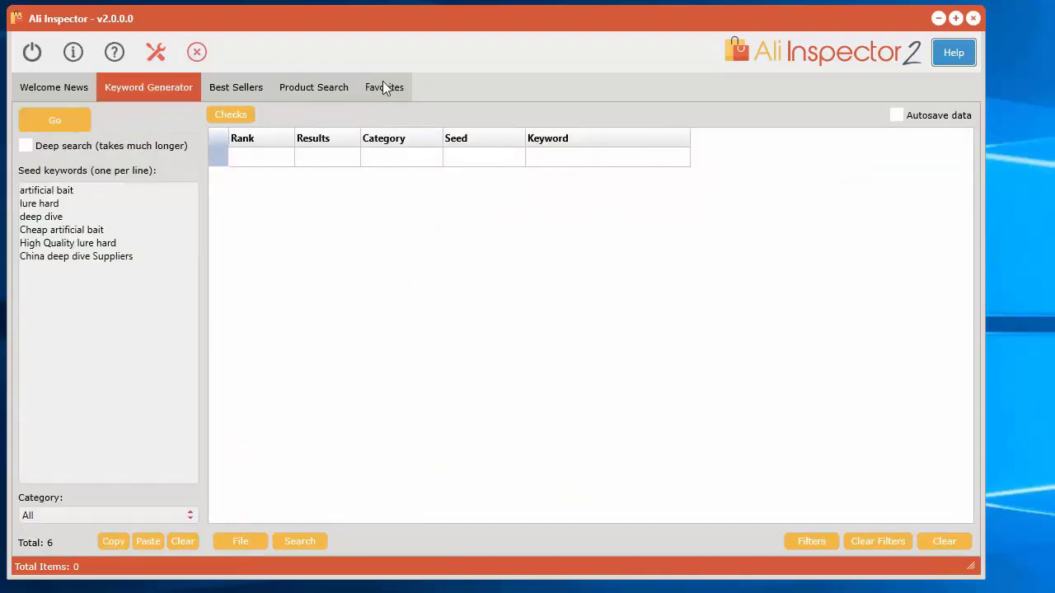
Step: Scroll to the Keywords column and browse a row's Copy, More data, Export and Filters submenus
left_click(310, 92)
left_click_drag(349, 516, 869, 517)
left_click(779, 217)
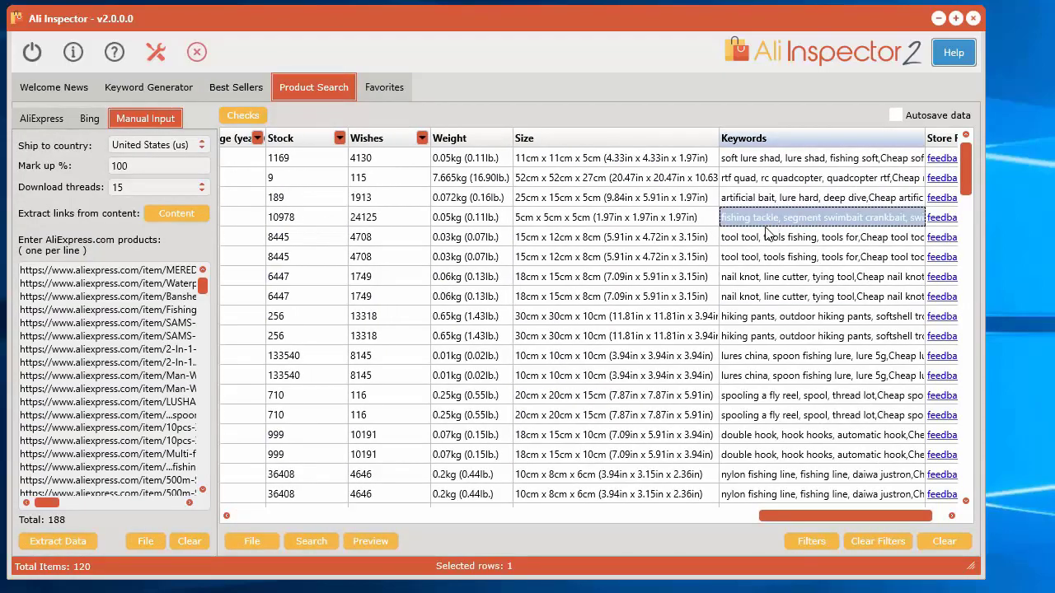
right_click(344, 222)
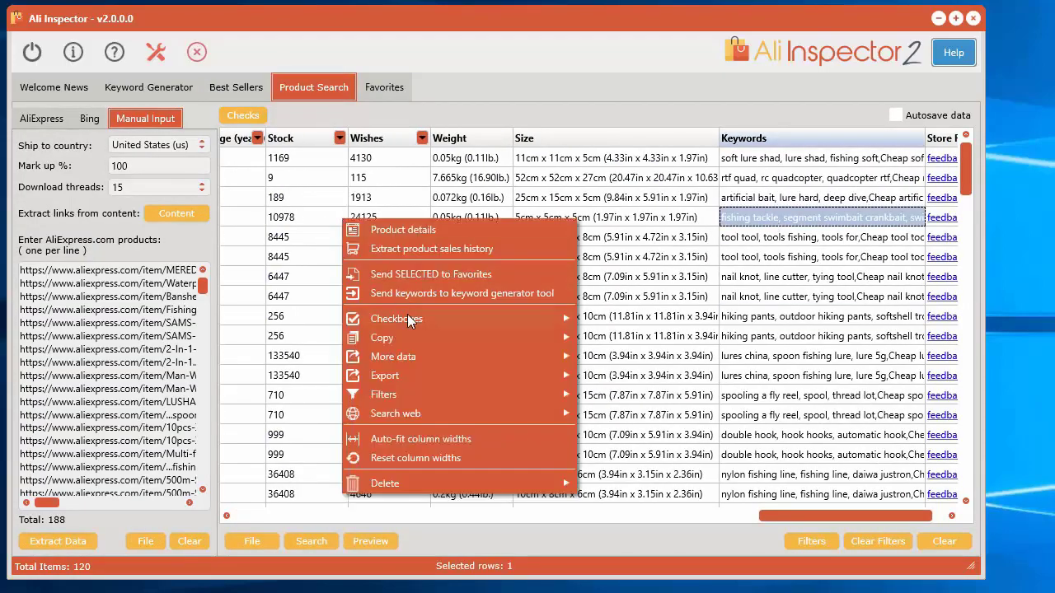
mouse_move(410, 333)
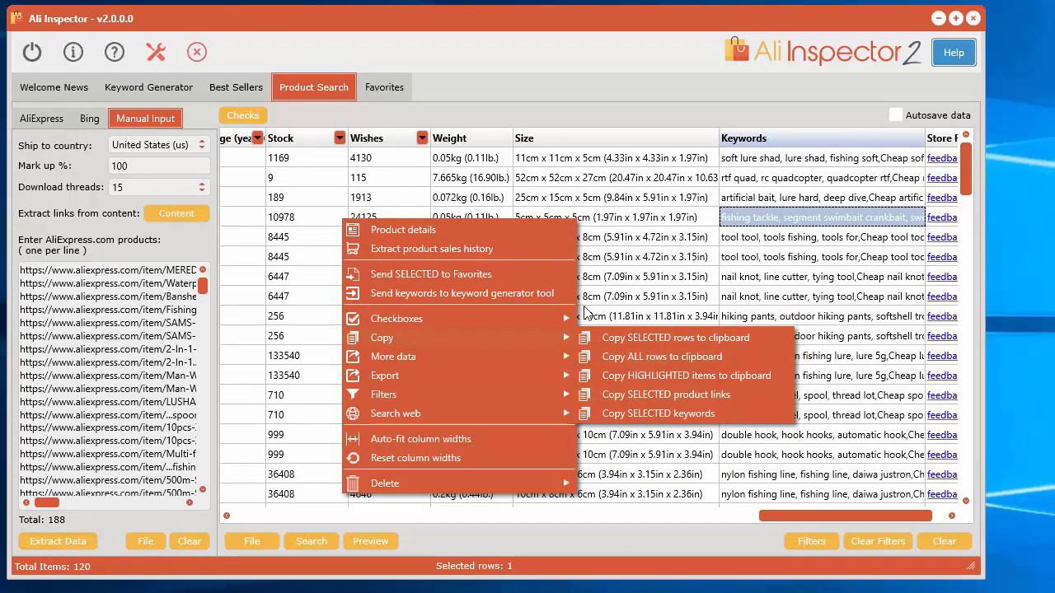
mouse_move(423, 357)
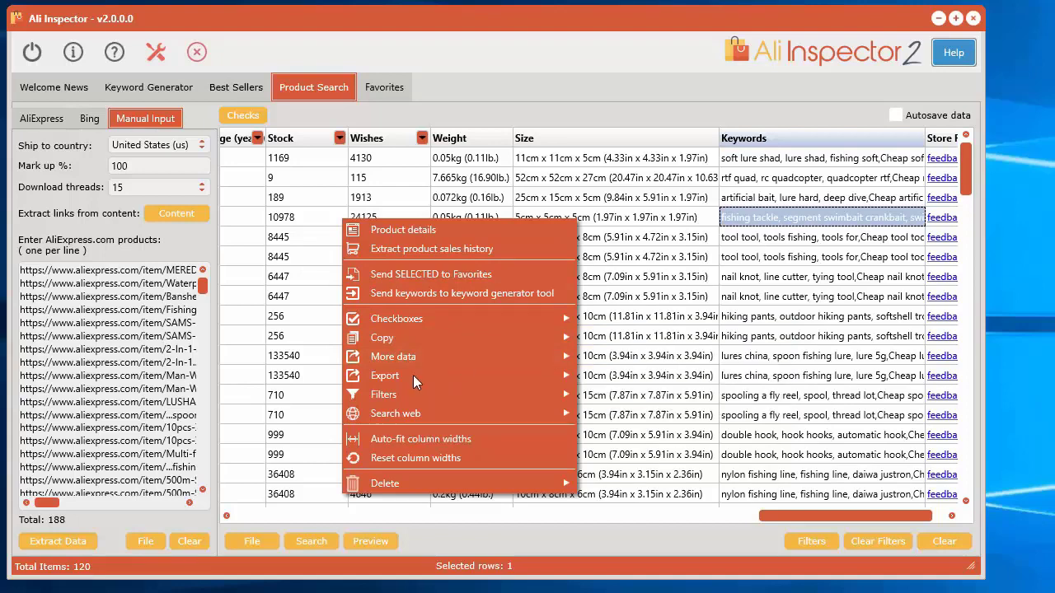
mouse_move(413, 375)
Step: Dismiss the menu and scroll the table back toward the title and Orders columns
left_click(725, 335)
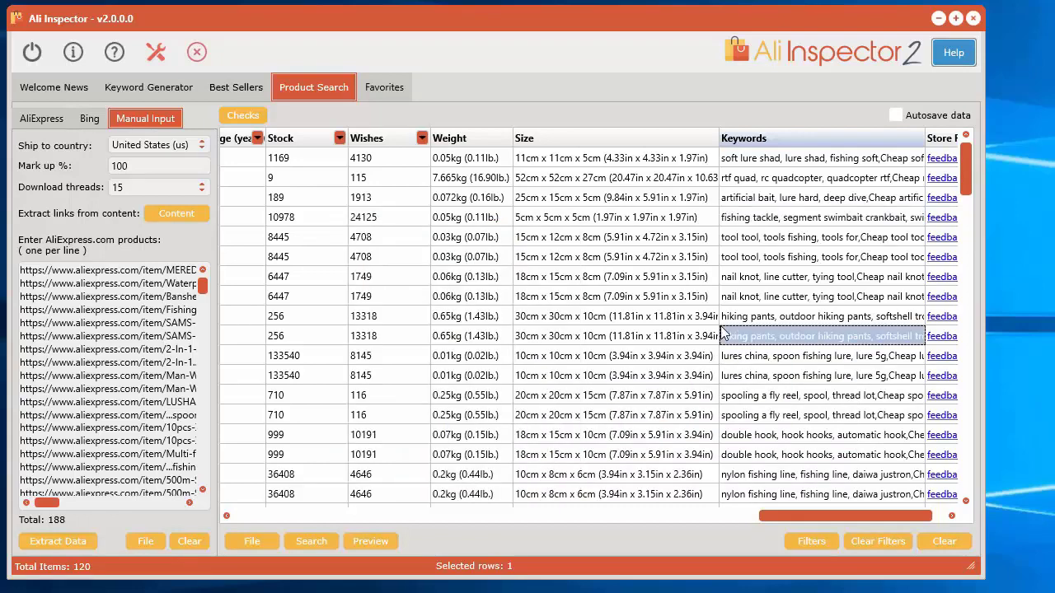
left_click(551, 238)
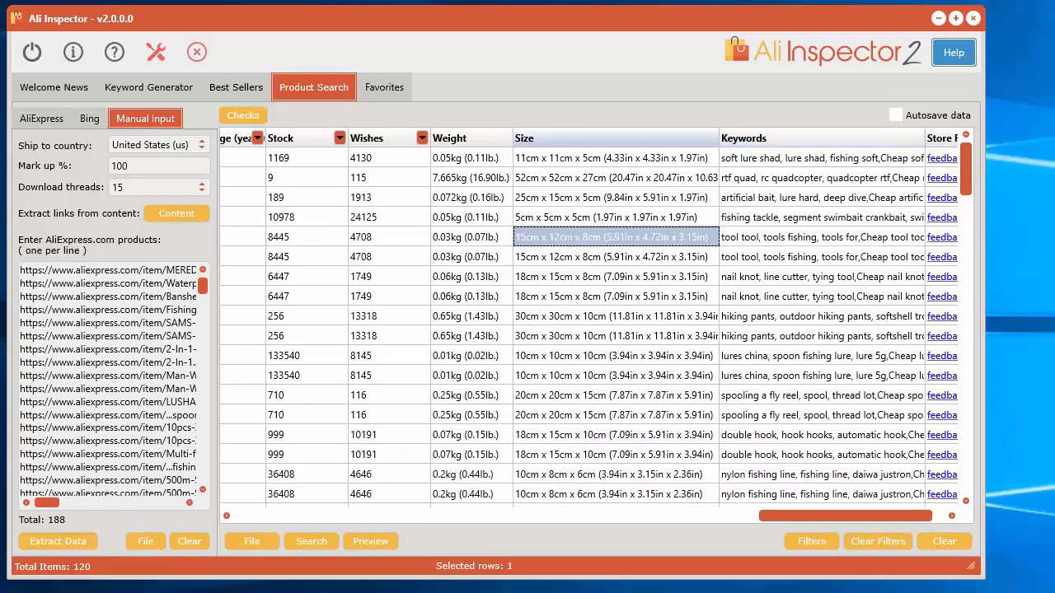
left_click_drag(844, 515, 280, 553)
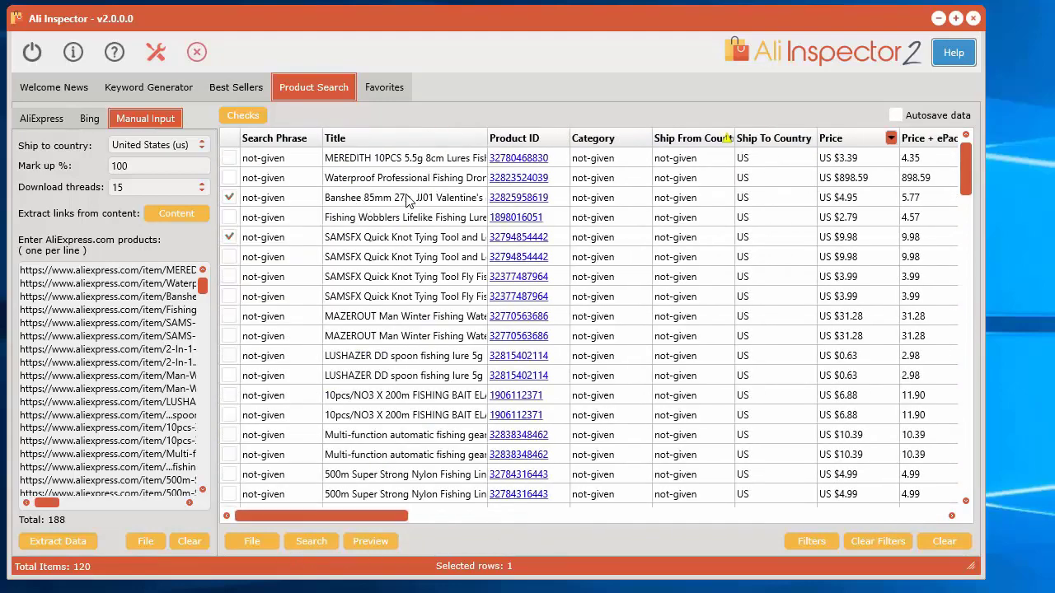
left_click(398, 160)
right_click(397, 157)
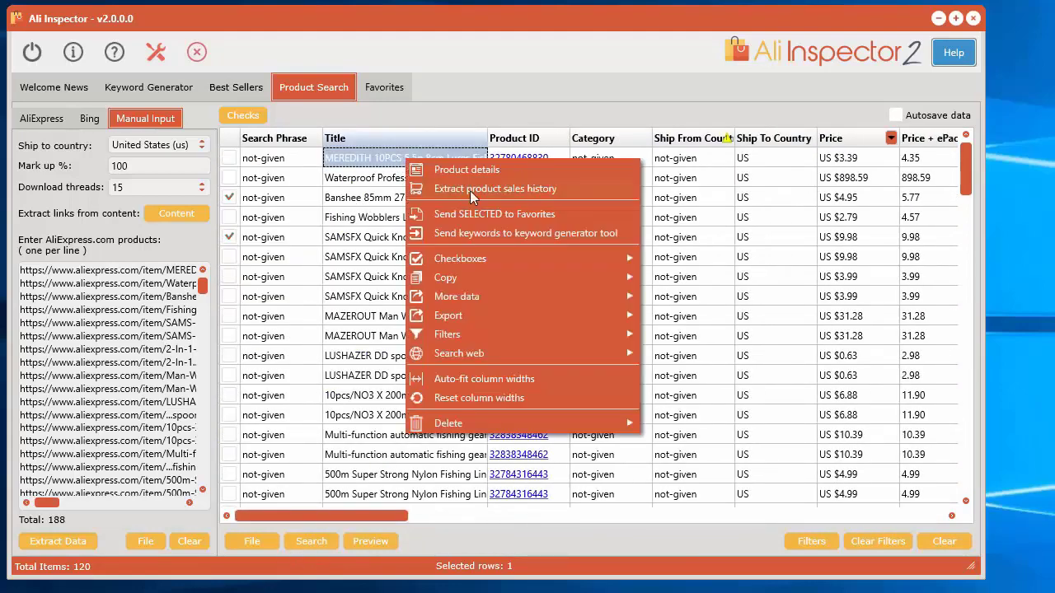
left_click(342, 519)
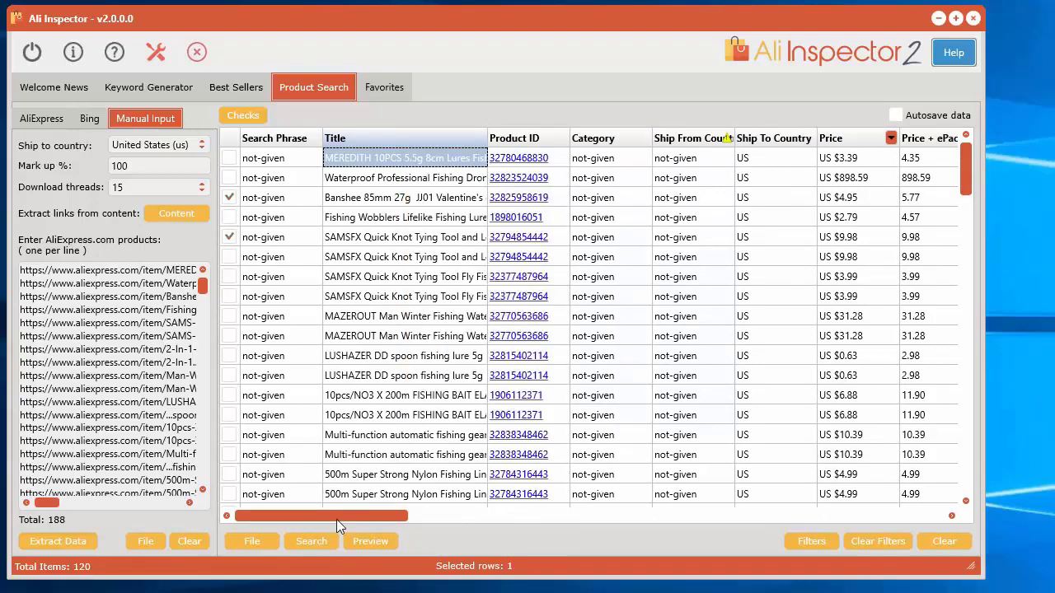
left_click_drag(343, 519, 260, 519)
Step: Sort by Orders descending and open the top 500M LineThink line's sales history
left_click(569, 137)
left_click(569, 137)
right_click(403, 161)
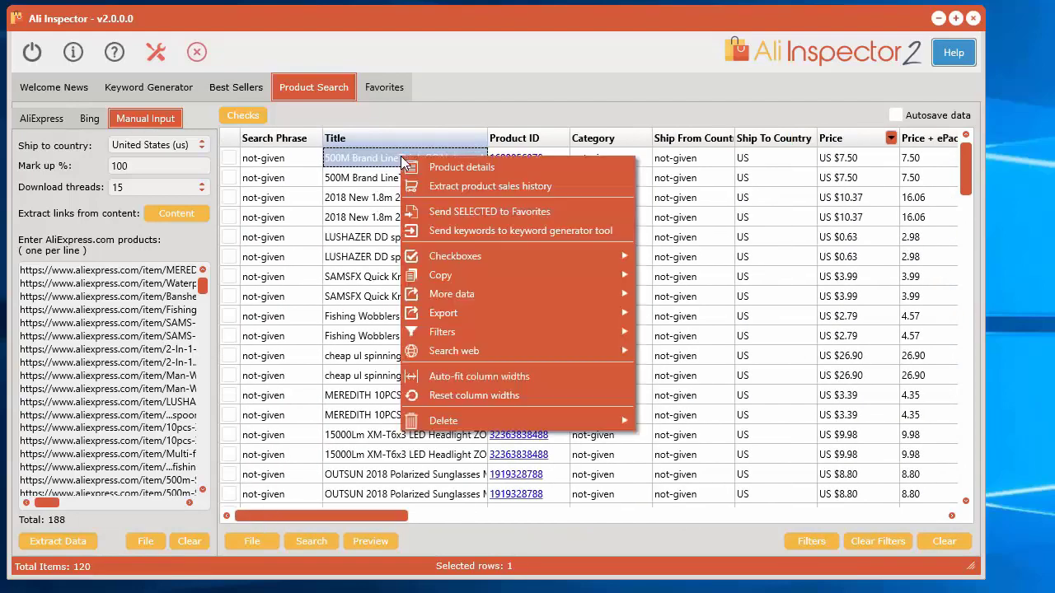
left_click(455, 185)
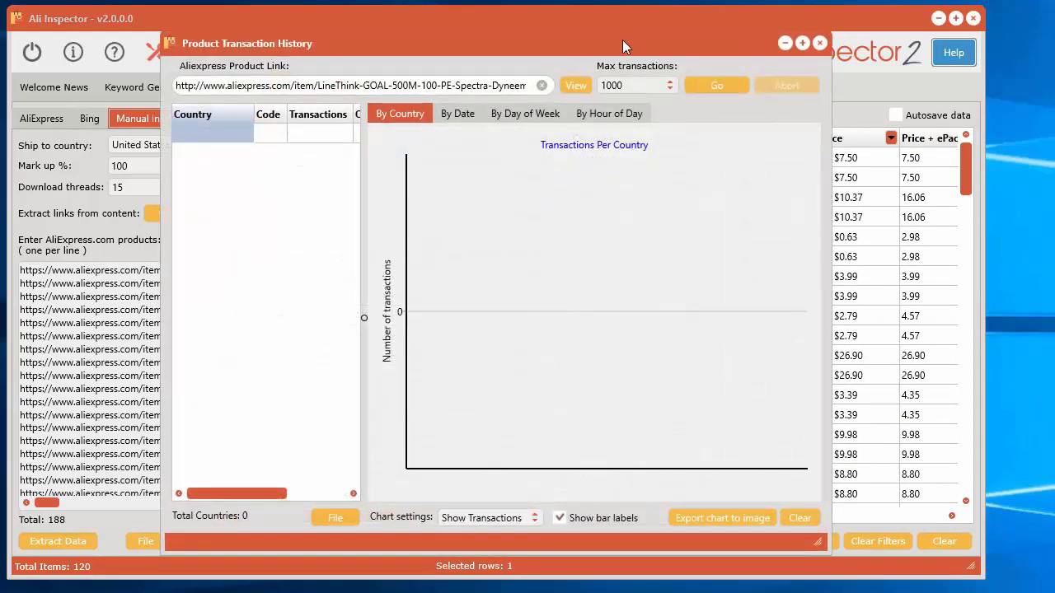
Step: Enlarge the history window, set Max transactions to 1000, and start the extraction
left_click_drag(616, 49, 476, 19)
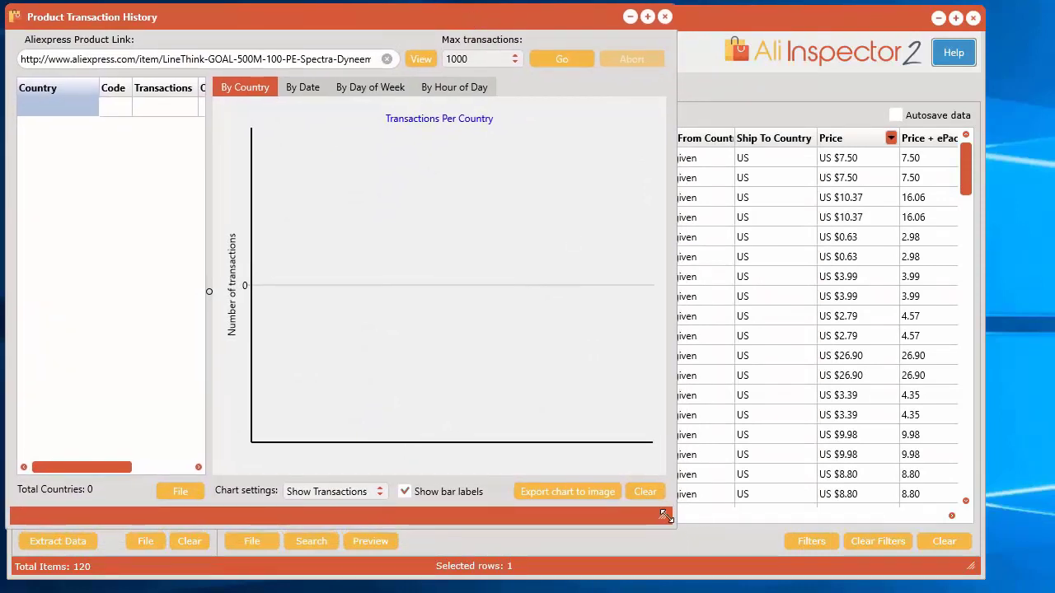
left_click_drag(666, 516, 1043, 580)
left_click(860, 60)
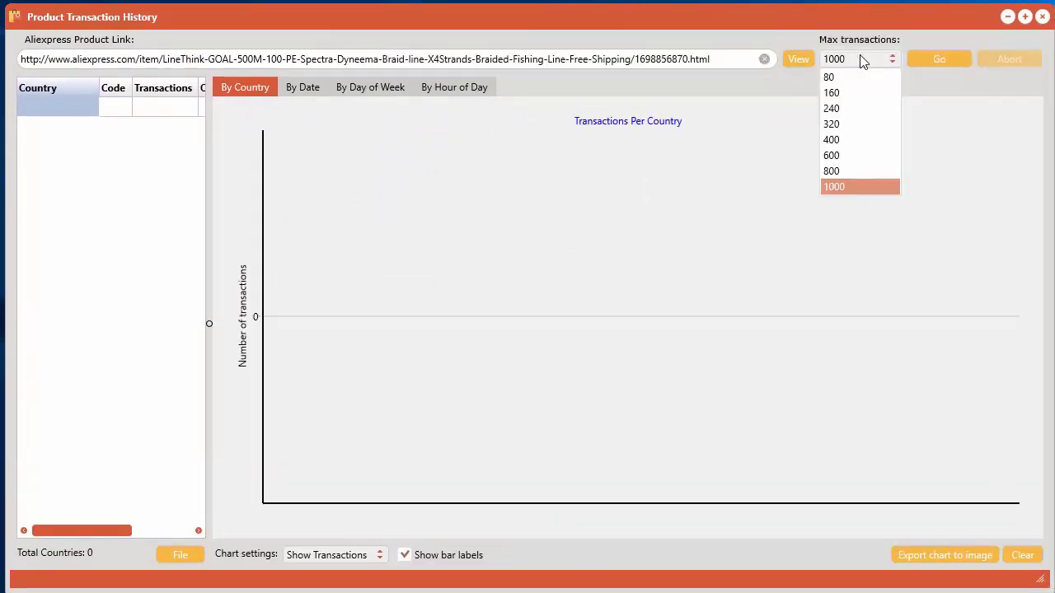
left_click(833, 186)
left_click(938, 60)
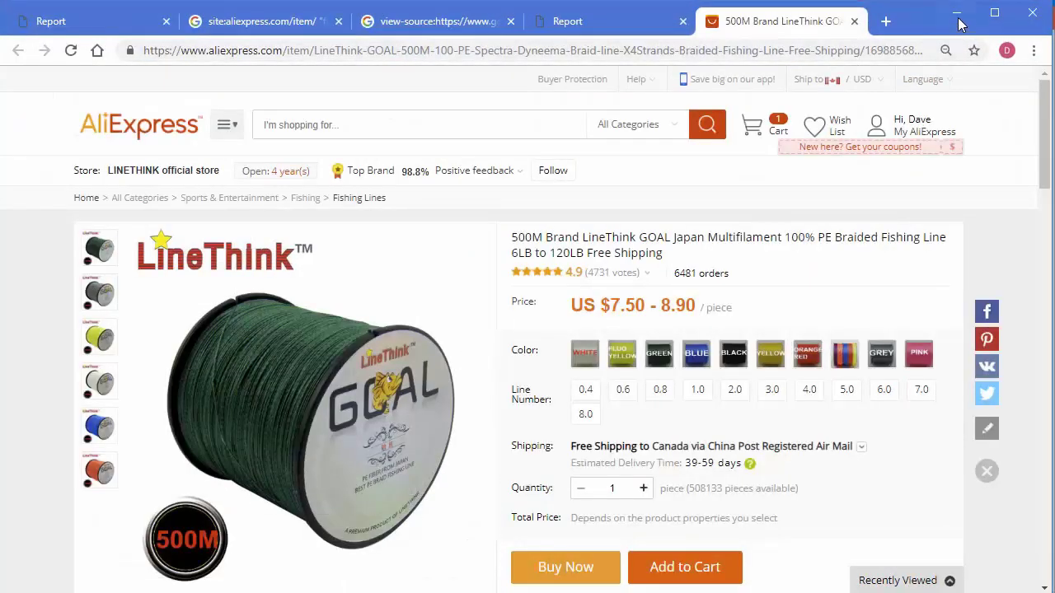
Step: Minimize Chrome to reveal the country chart led by Russian Federation (239)
left_click(955, 13)
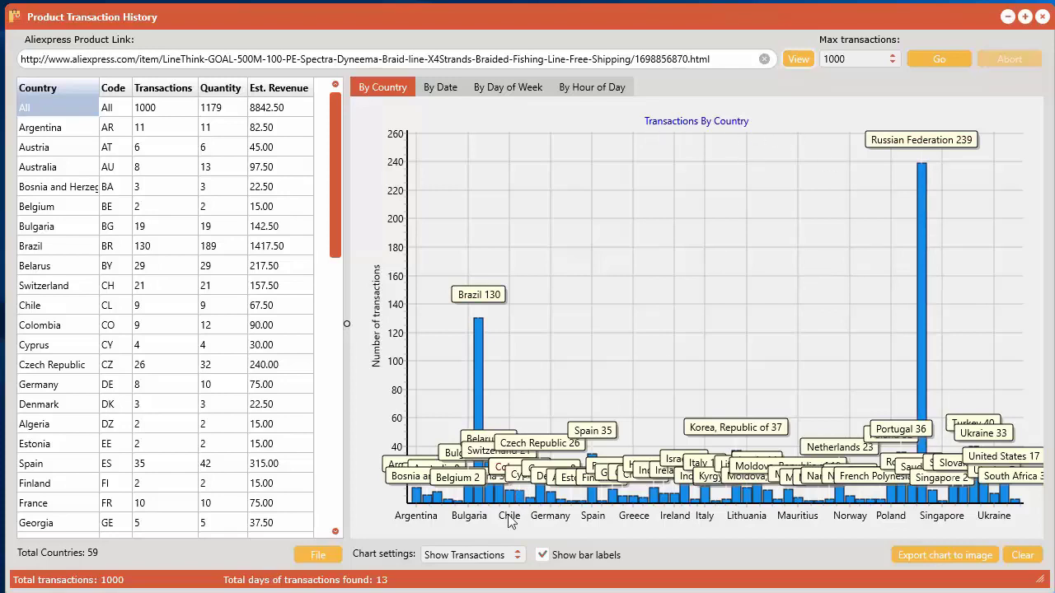
Step: Chart the countries by quantity, then revenue, then back to transaction counts
left_click(485, 557)
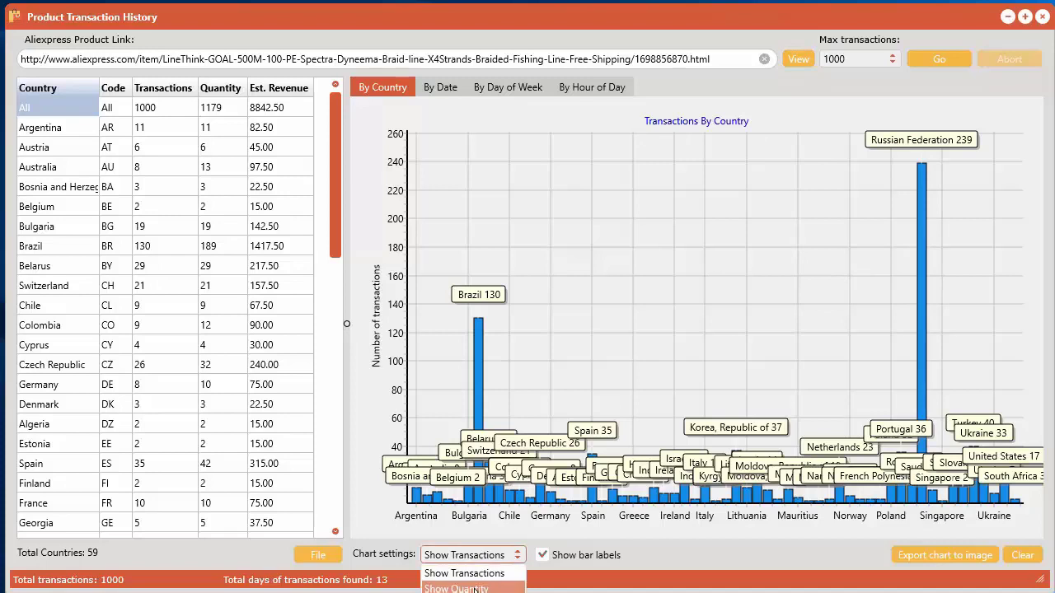
left_click(476, 589)
left_click(487, 555)
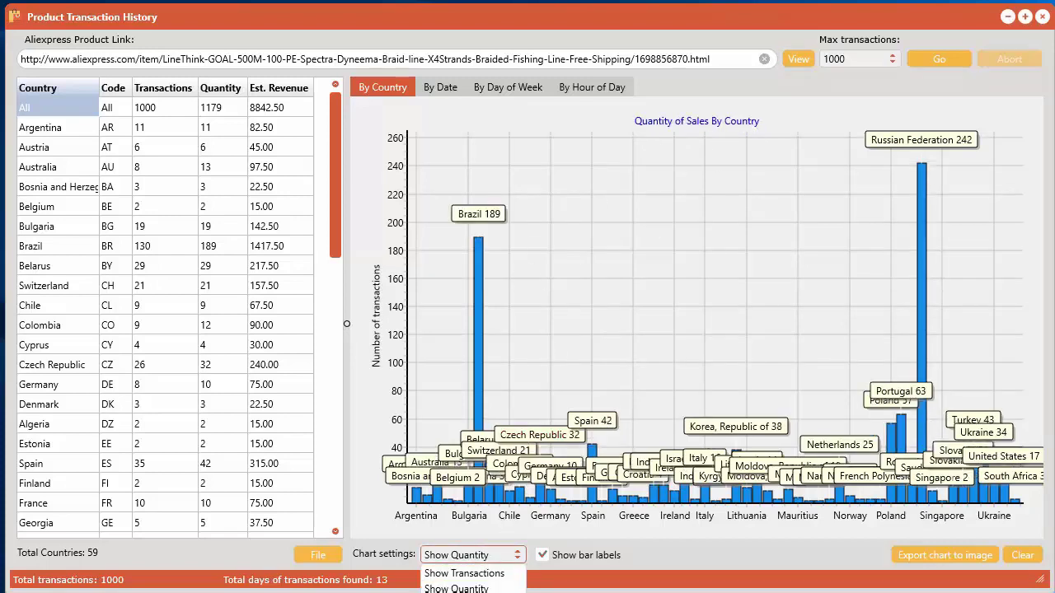
left_click(475, 592)
left_click(466, 559)
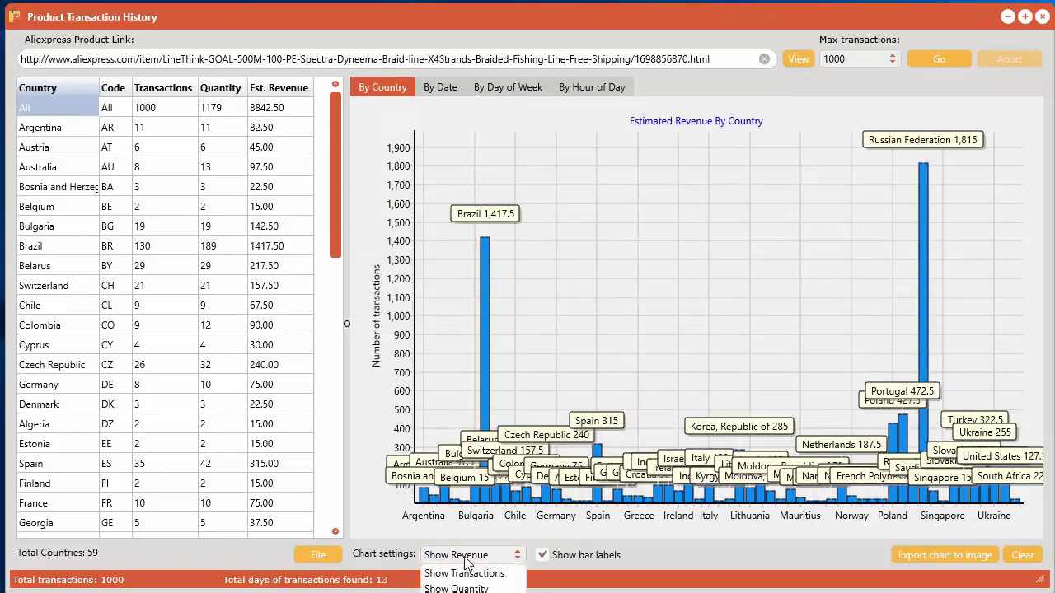
left_click(466, 572)
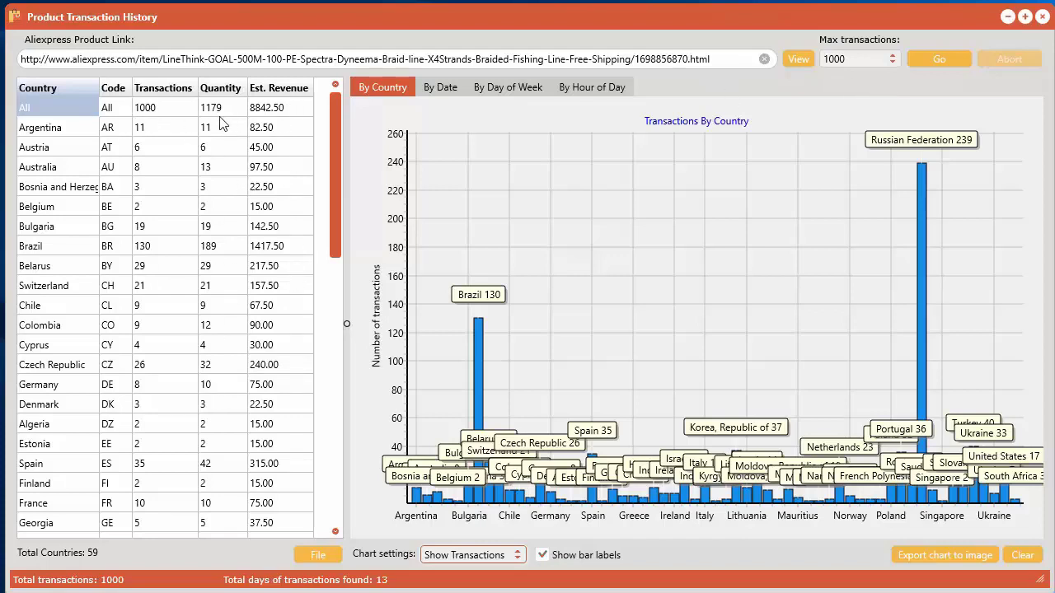
Step: Sort the country table by Est. Revenue descending, Russian Federation first at 1815.00
left_click(281, 89)
left_click(281, 89)
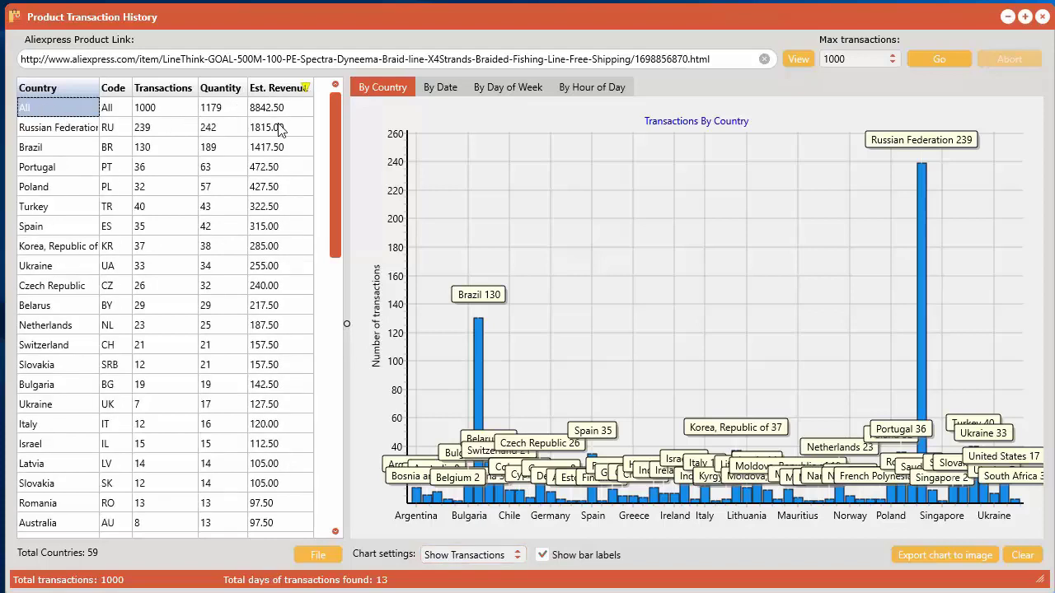
left_click(279, 128)
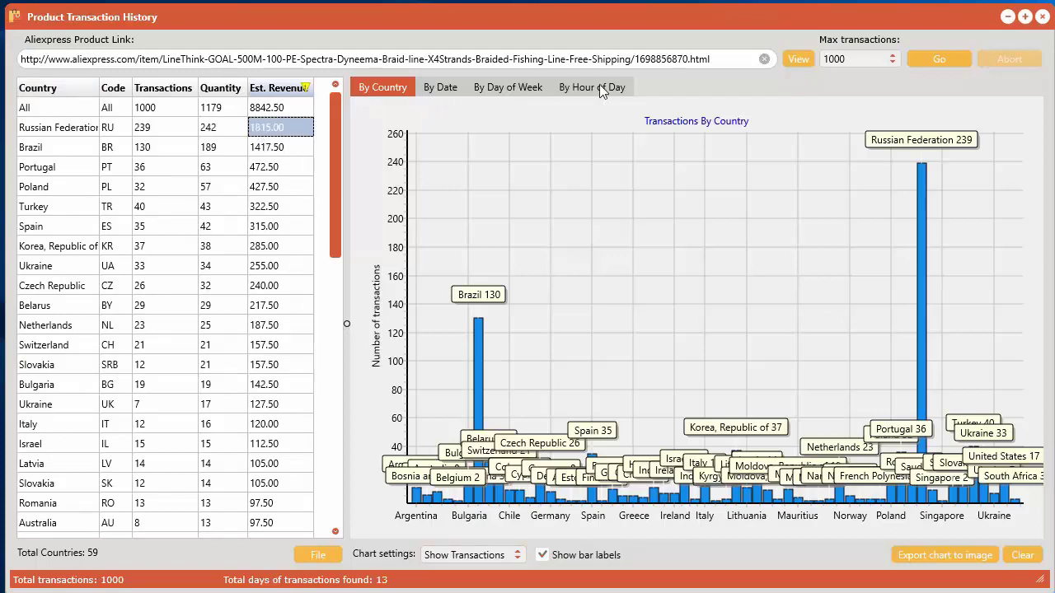
Step: Chart transactions by date, then day of week, ending on hour of day peaking at 4:00
left_click(437, 95)
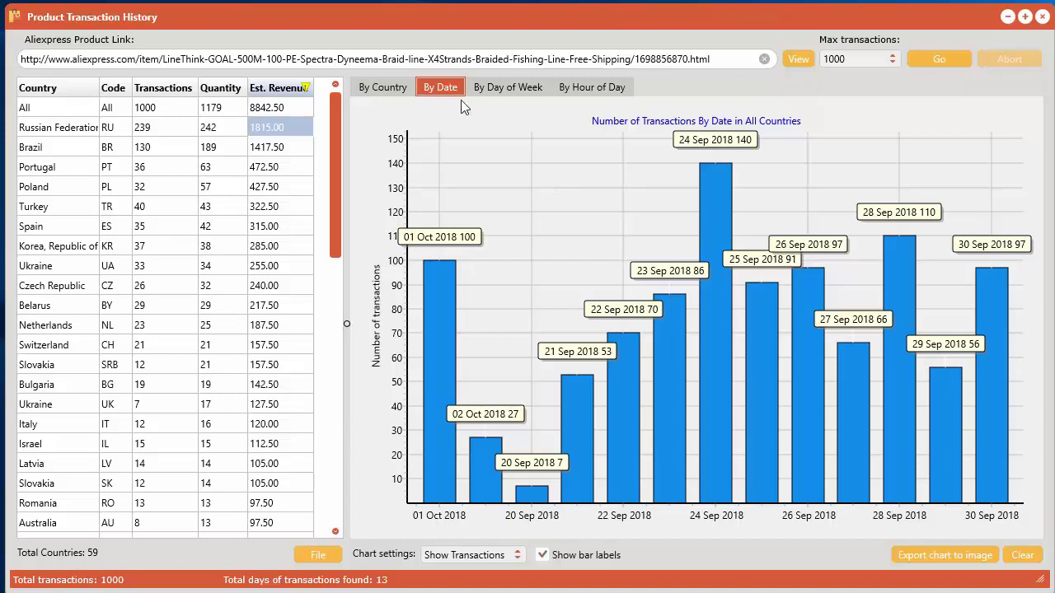
left_click(499, 88)
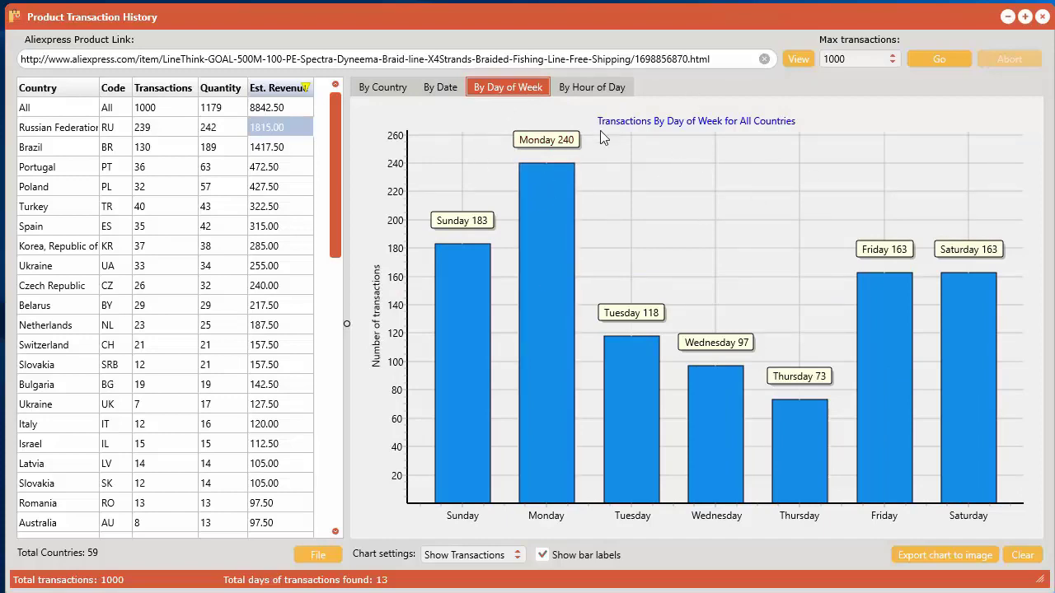
left_click(610, 87)
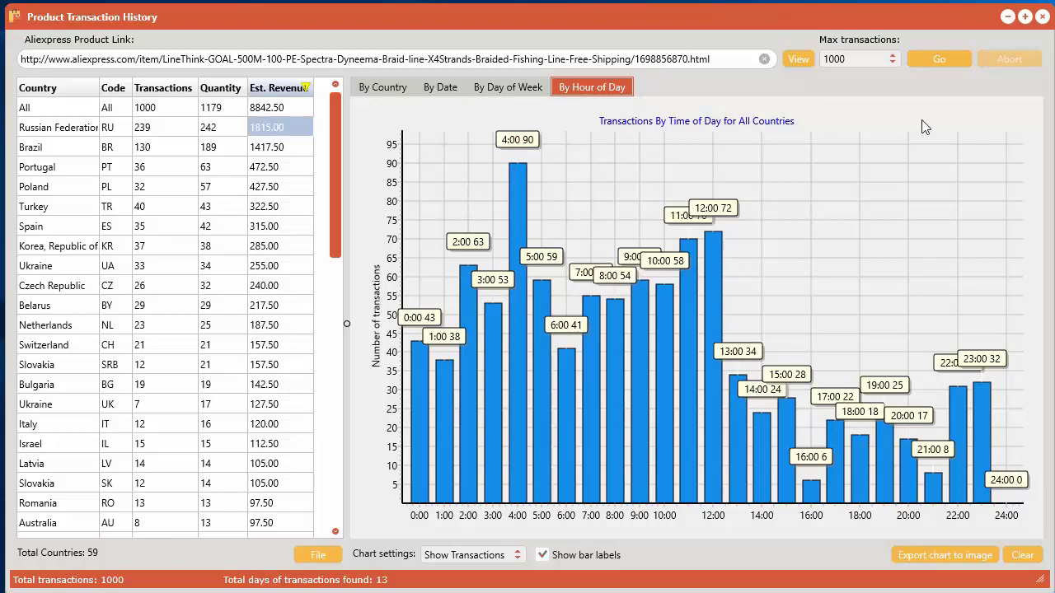
Step: Show Russian Federation's transactions by weekday and by date
left_click(271, 128)
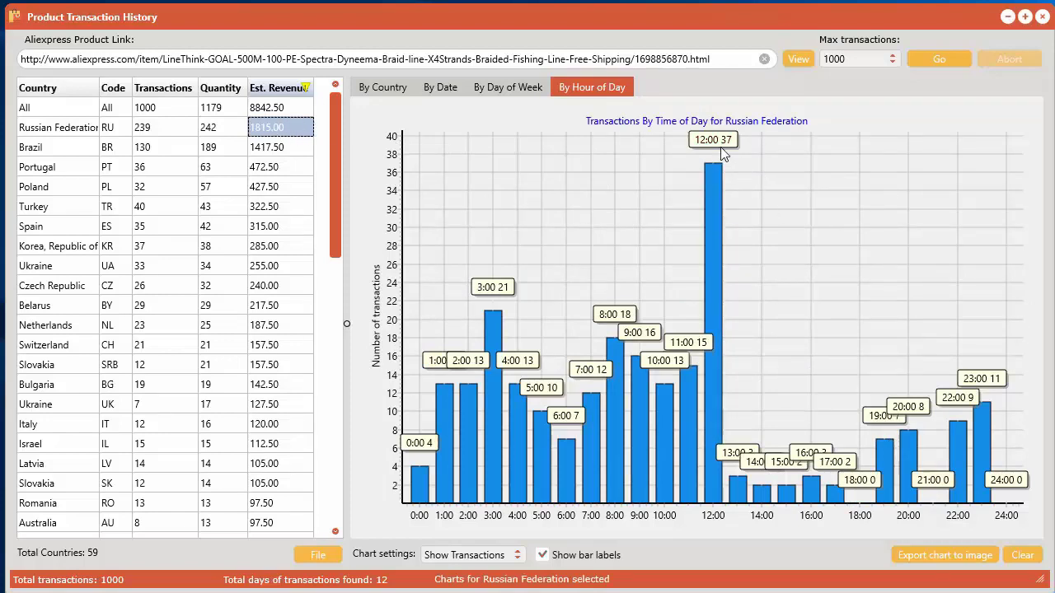
left_click(516, 88)
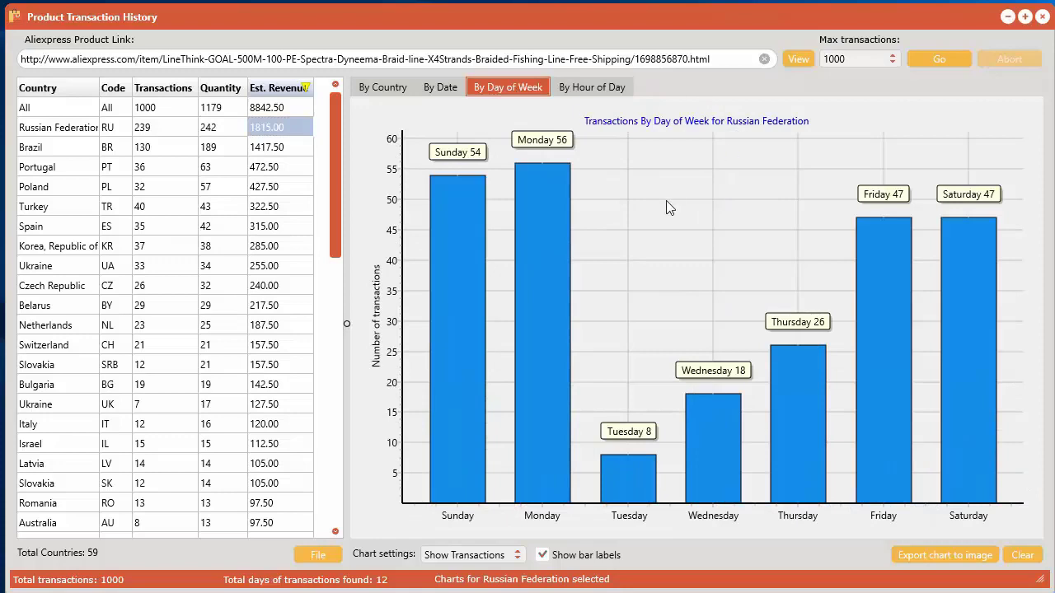
left_click(454, 89)
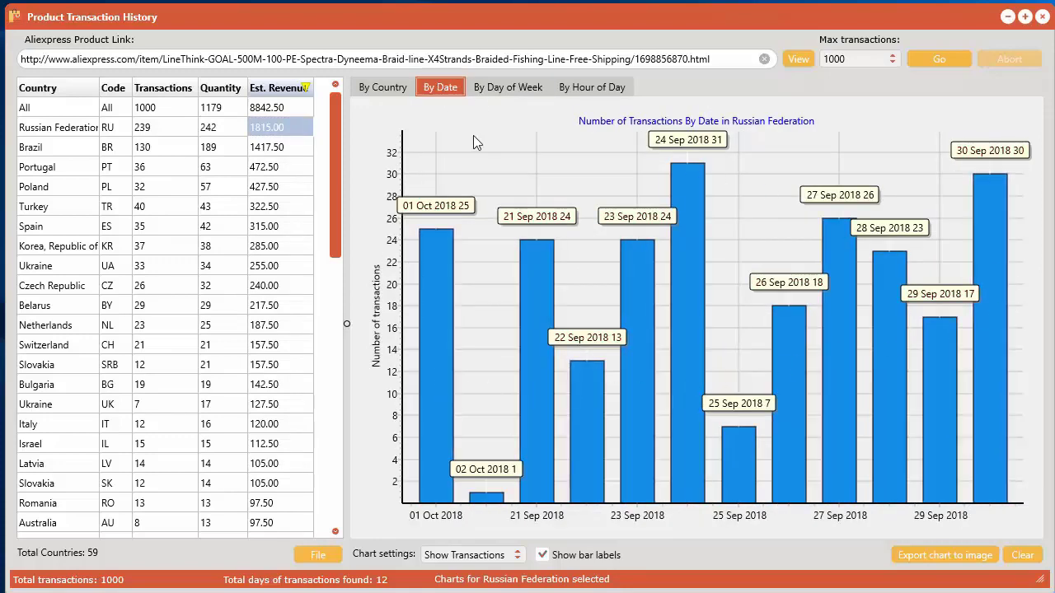
Step: Step through Brazil, Portugal, Poland and Turkey, then view Turkey's weekday and hour-of-day charts
left_click(288, 149)
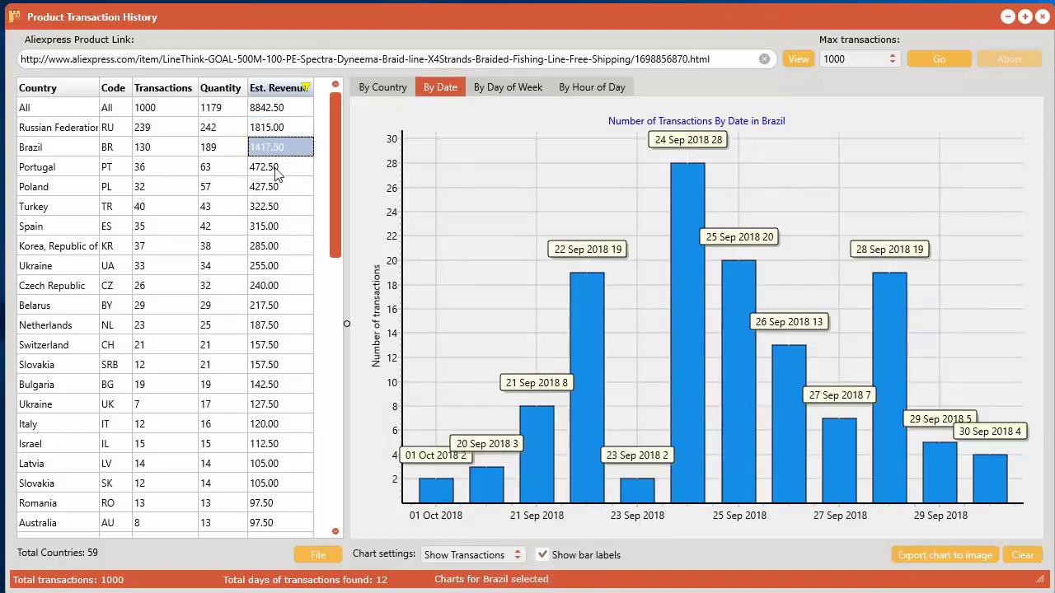
left_click(277, 170)
left_click(275, 191)
left_click(257, 211)
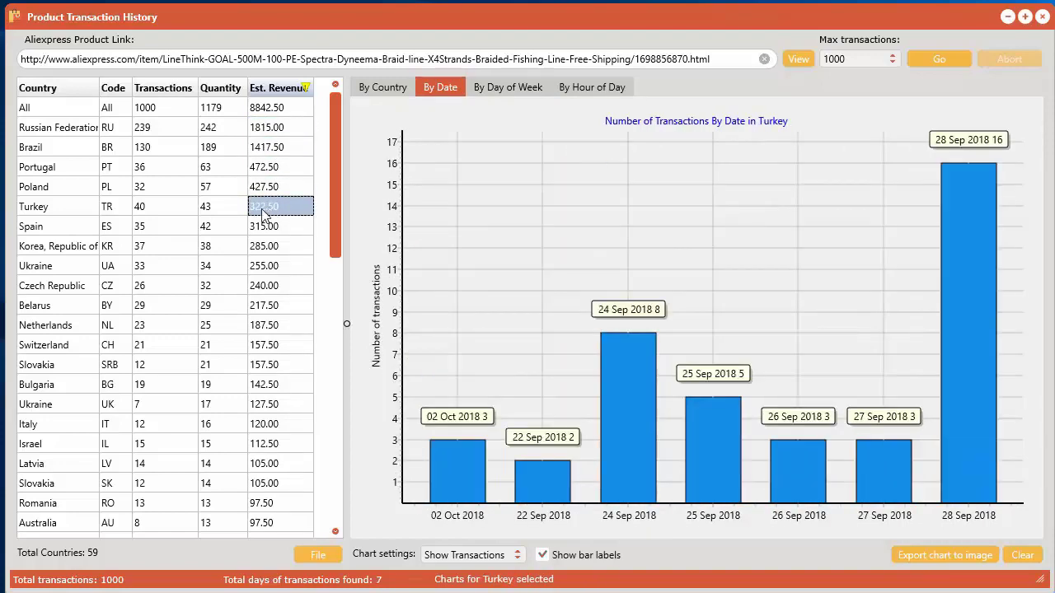
left_click(498, 89)
left_click(583, 87)
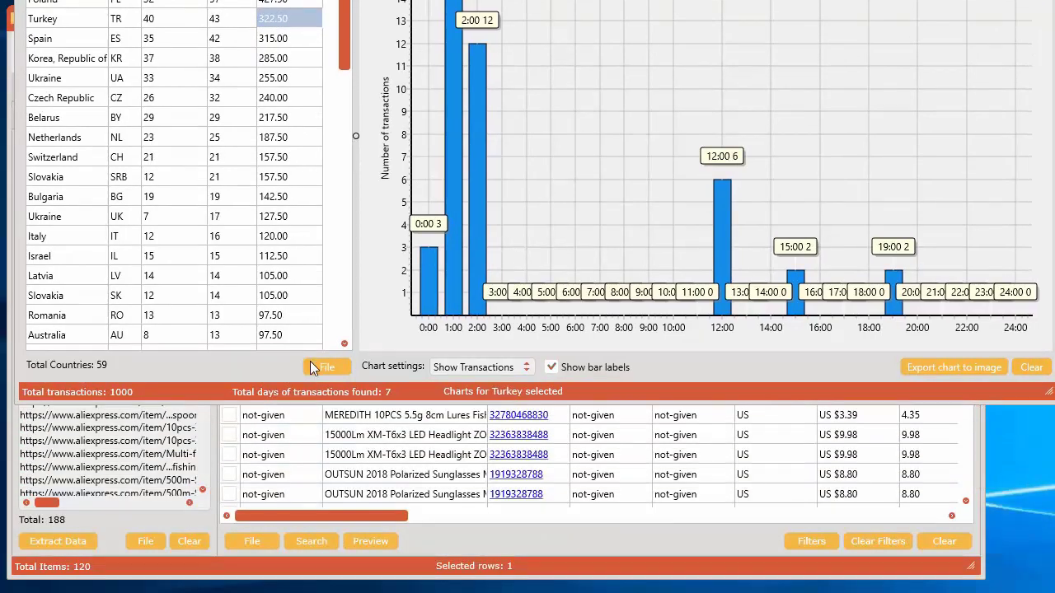
Step: Check the Save data to CSV file option without saving, then reselect All countries
left_click(322, 368)
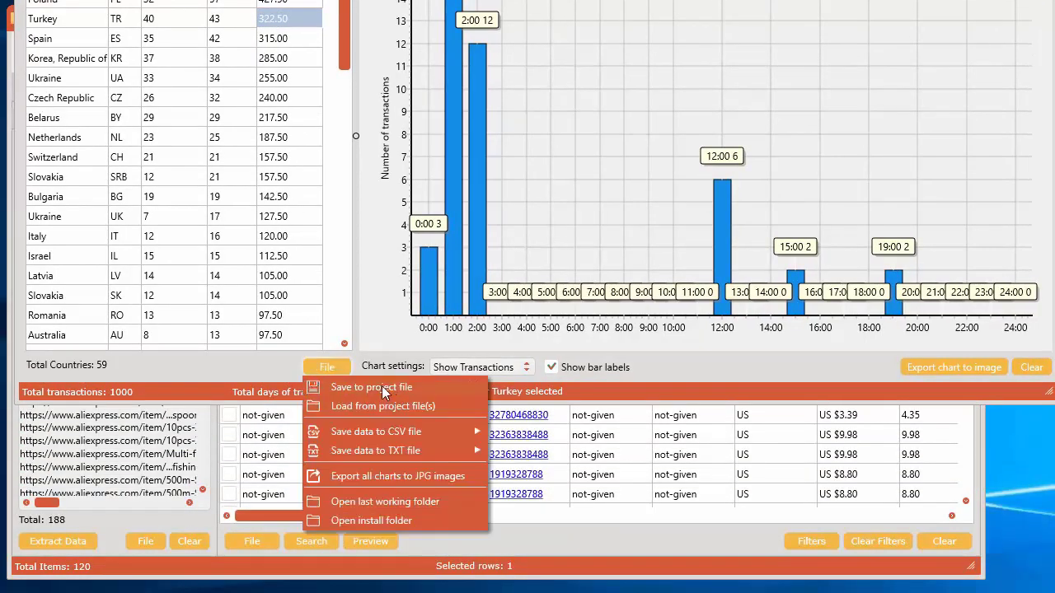
mouse_move(385, 440)
key("Escape")
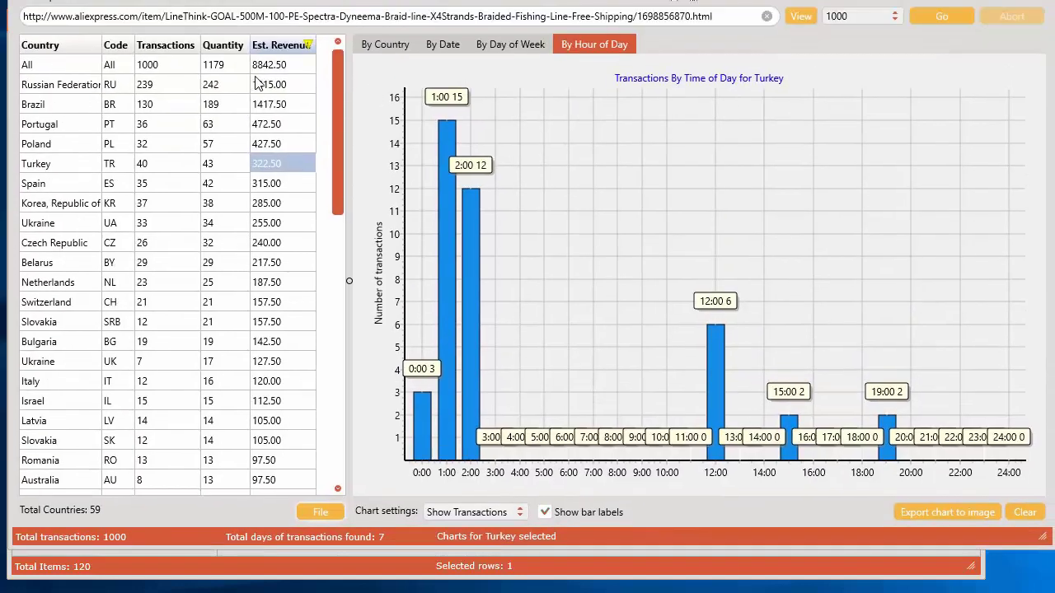
left_click(262, 71)
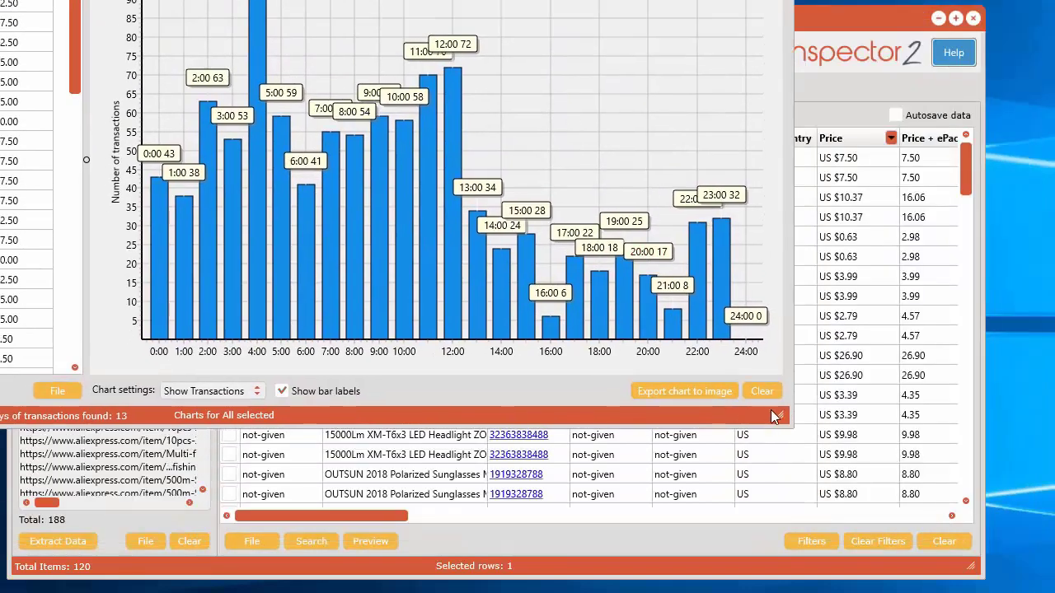
Step: Zoom the hour chart into 7:00–15:00, pan it, reset it, and resize the window
left_click_drag(774, 416, 463, 206)
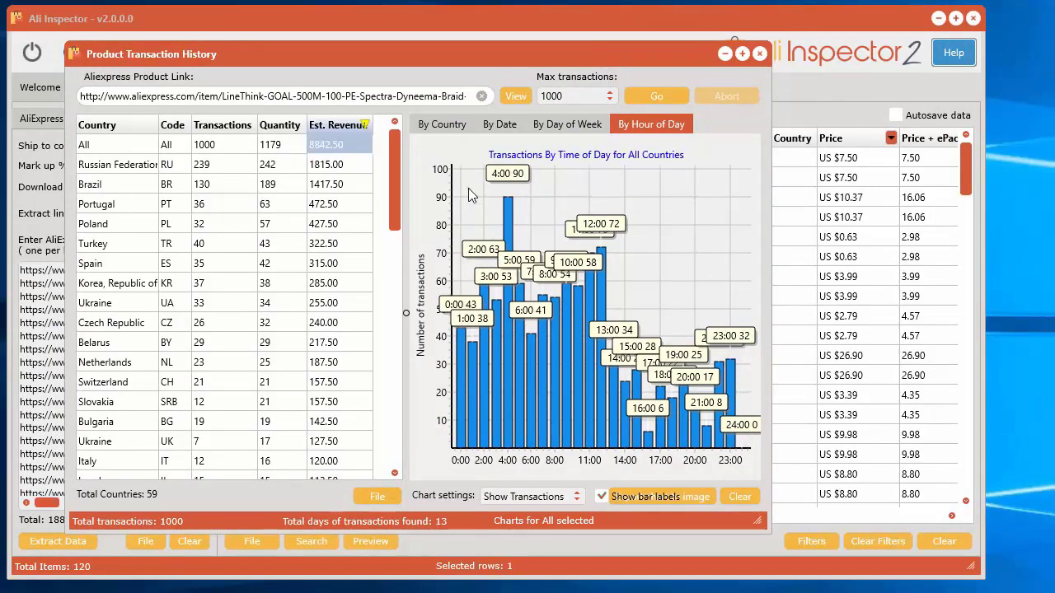
left_click_drag(468, 188, 680, 373)
left_click_drag(553, 245, 701, 376)
left_click_drag(670, 337, 583, 323)
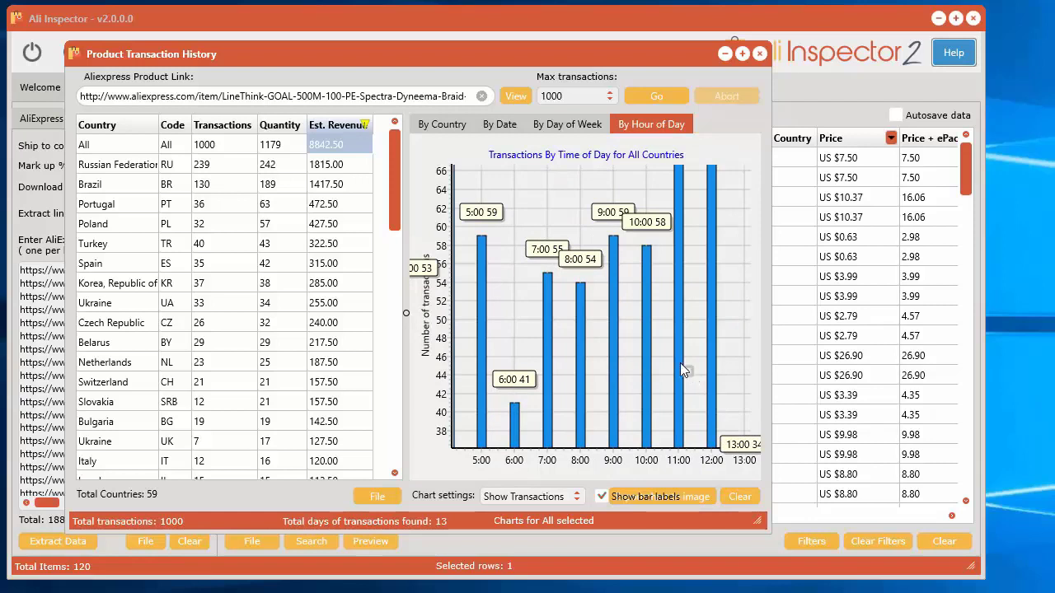
double_click(604, 295)
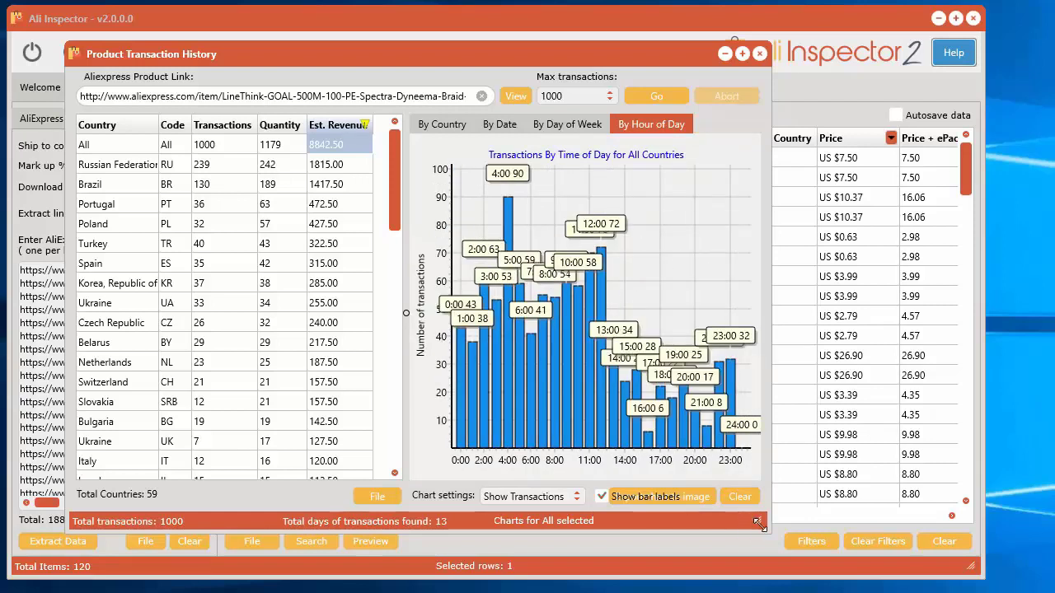
left_click_drag(758, 522, 954, 504)
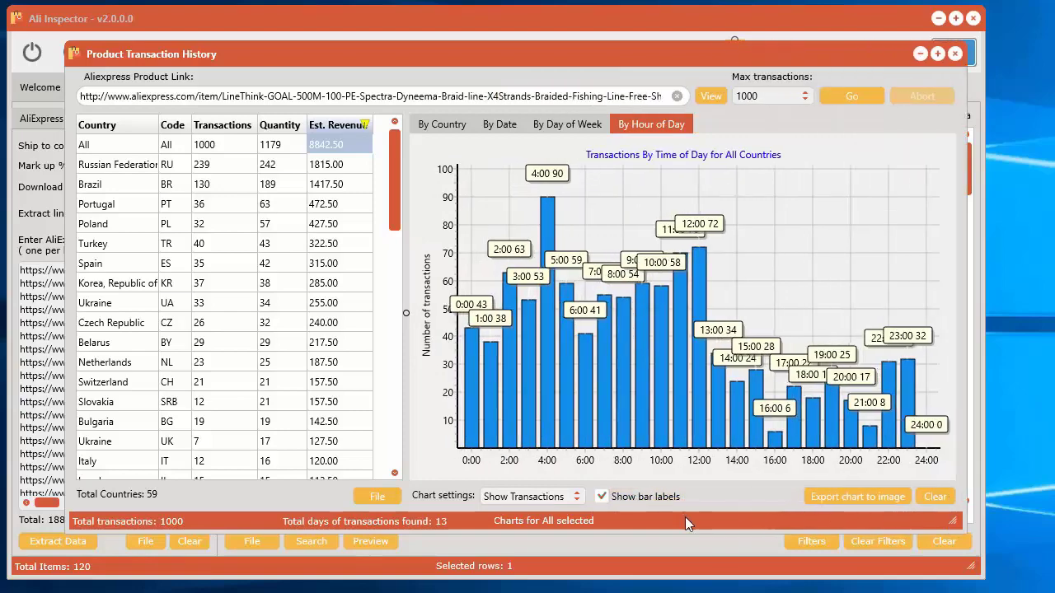
left_click_drag(720, 55, 691, 38)
Step: Close the transaction history window and show the AliExpress search settings for 'fishing'
left_click(926, 37)
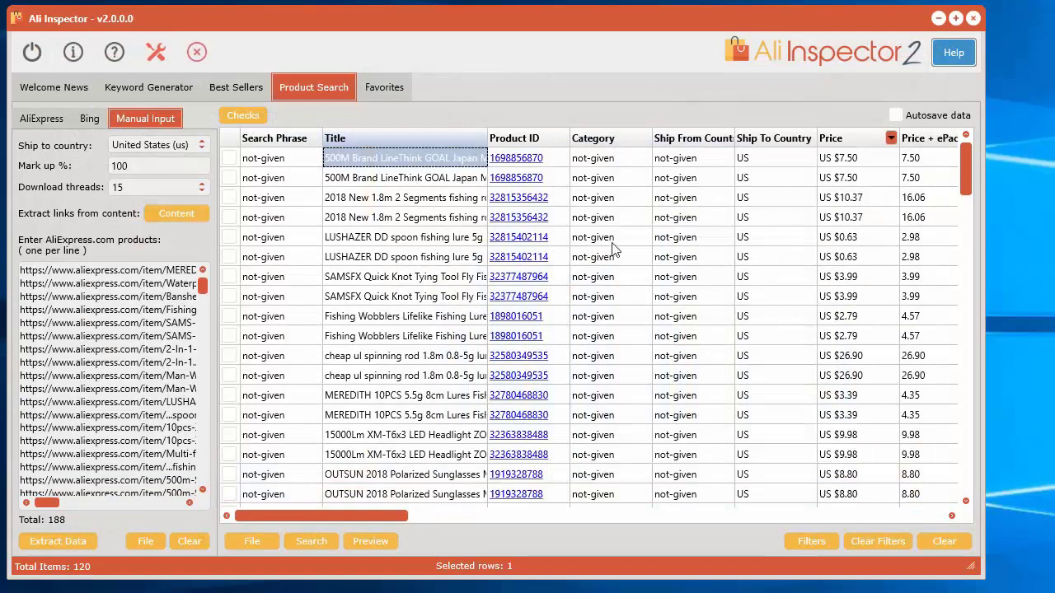
left_click(37, 118)
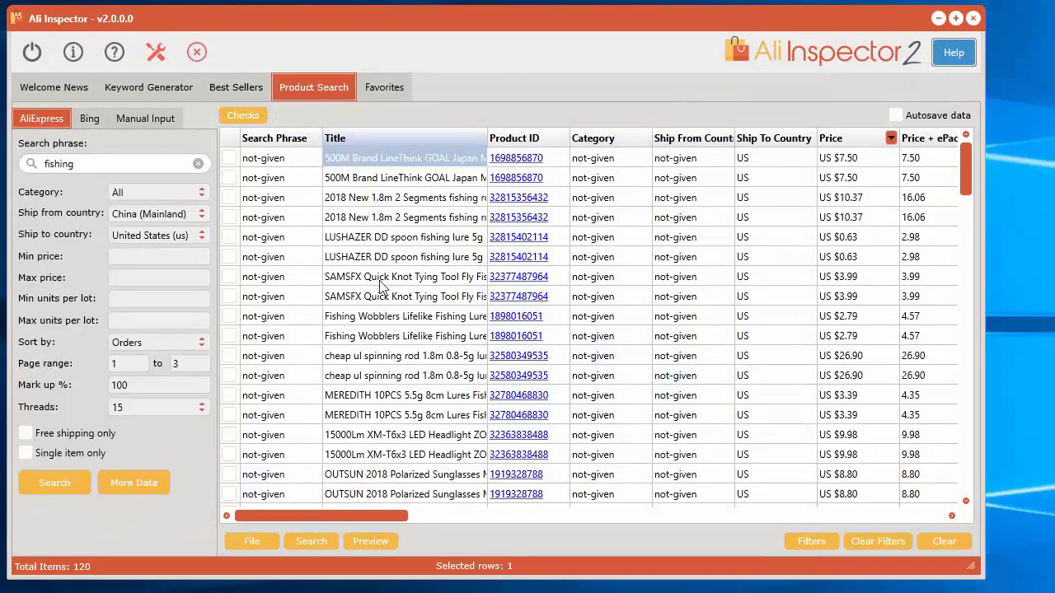